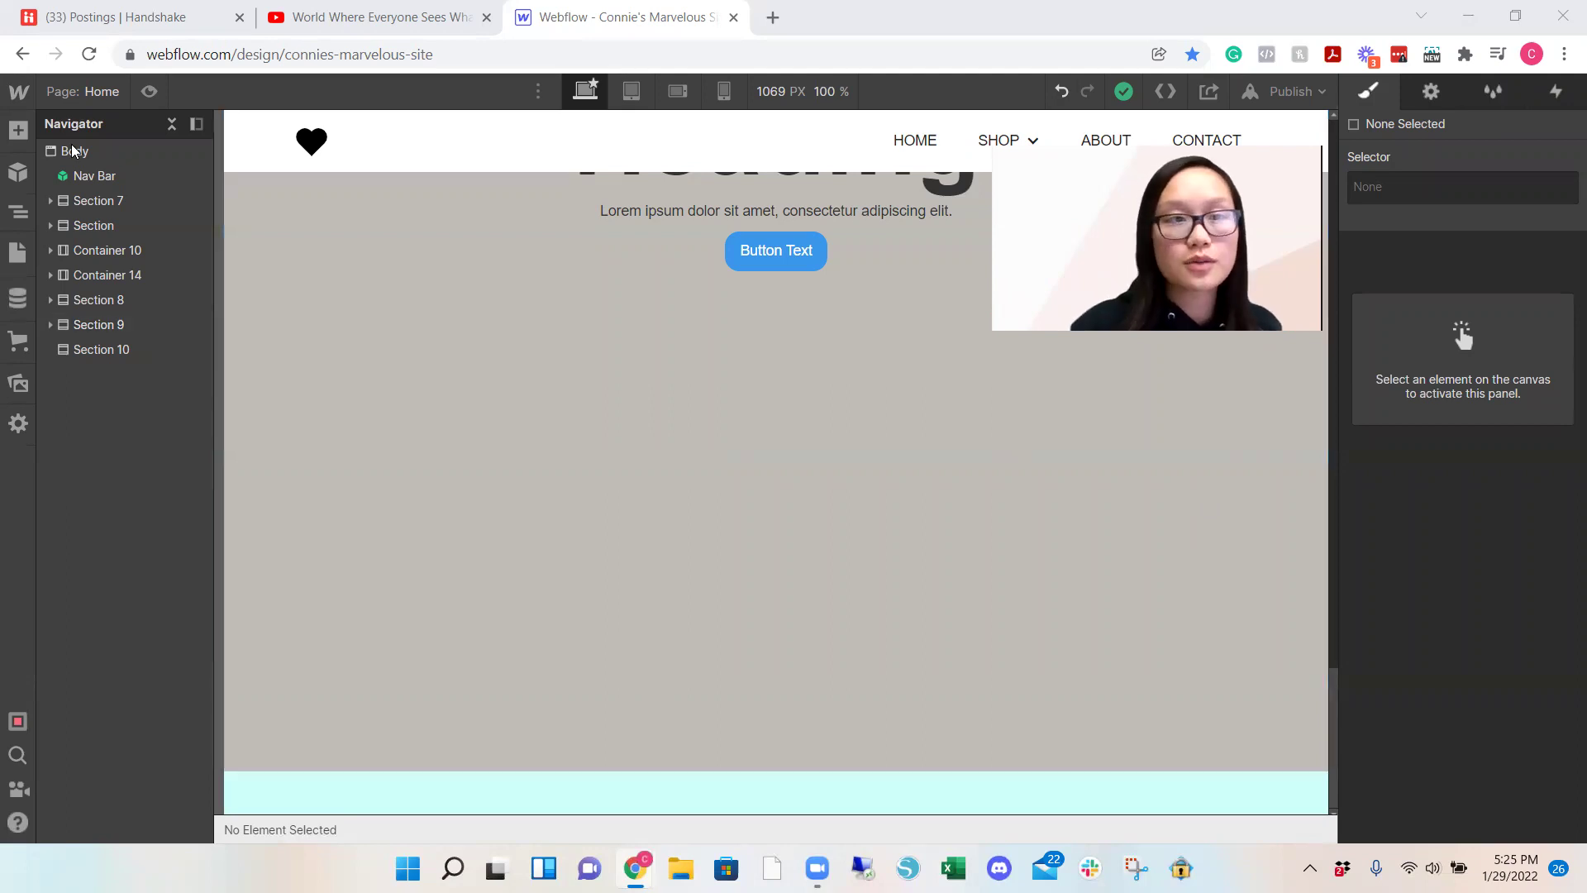
Step: Preview the site and view Tab 1, Tab 2 and Tab 3 of the tabs section
{"action": "left_click", "coordinate": [149, 91]}
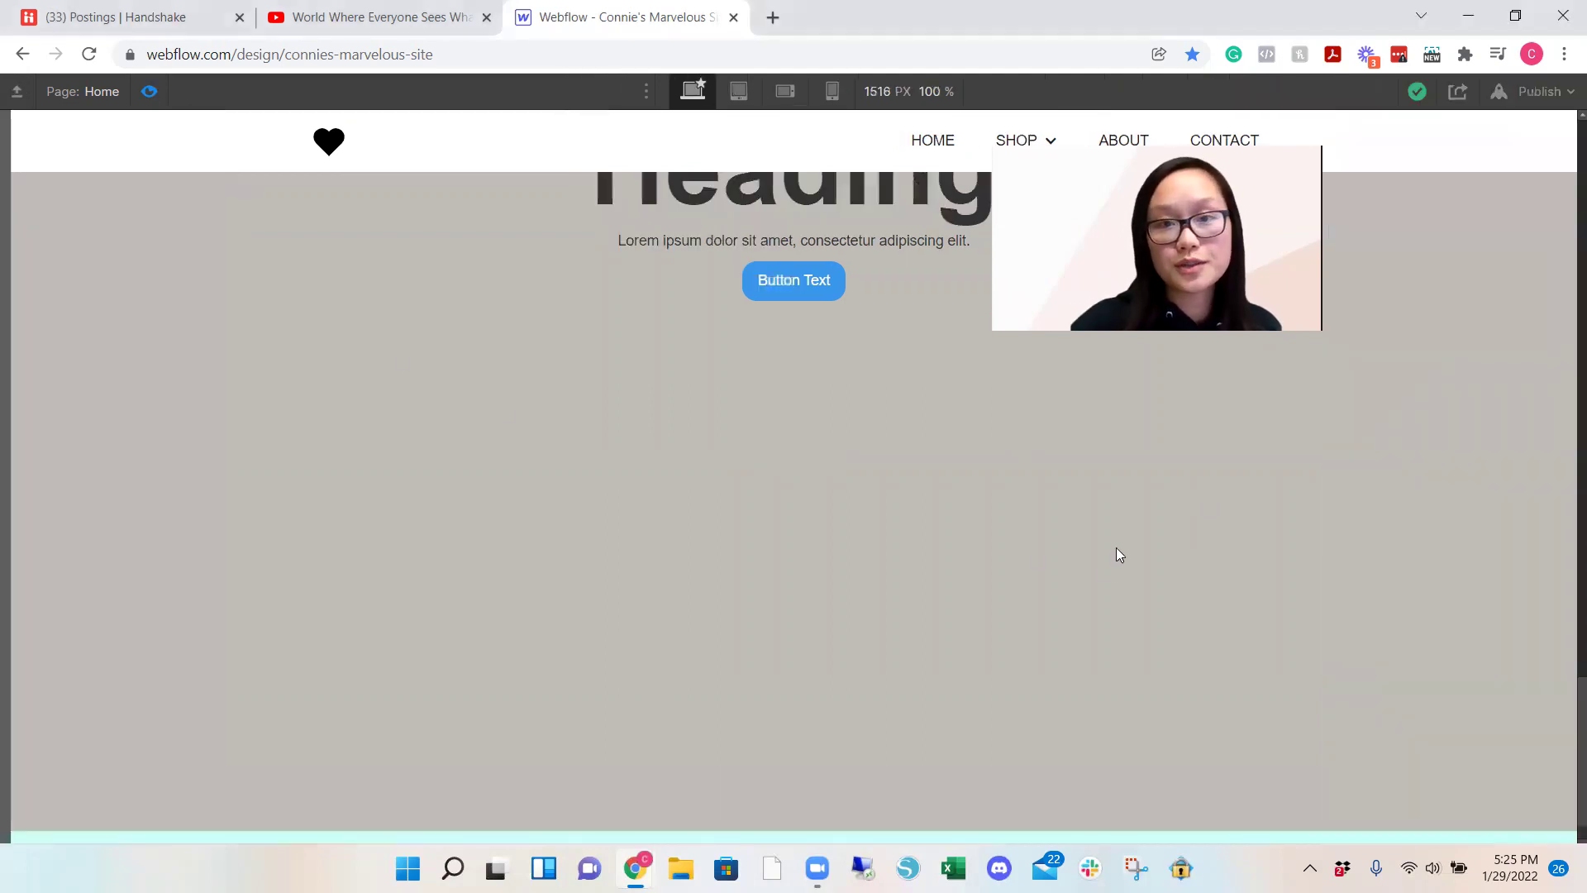
{"action": "scroll", "coordinate": [1130, 547], "scroll_direction": "down", "scroll_amount": 10}
{"action": "scroll", "coordinate": [1158, 413], "scroll_direction": "up", "scroll_amount": 5}
{"action": "scroll", "coordinate": [1179, 356], "scroll_direction": "down", "scroll_amount": 3}
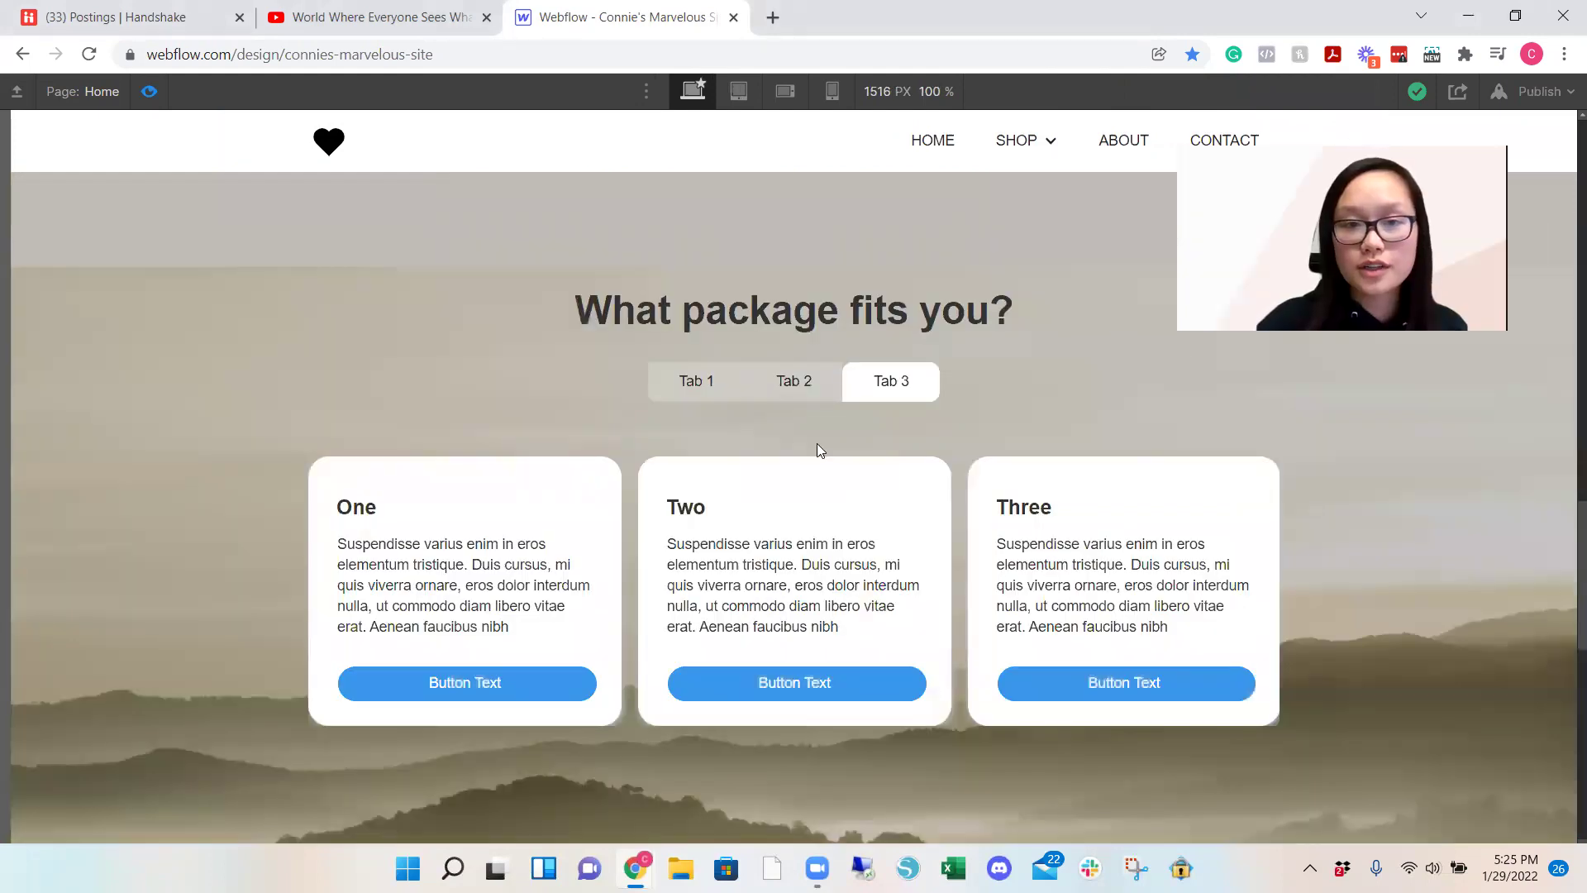
{"action": "left_click", "coordinate": [696, 382]}
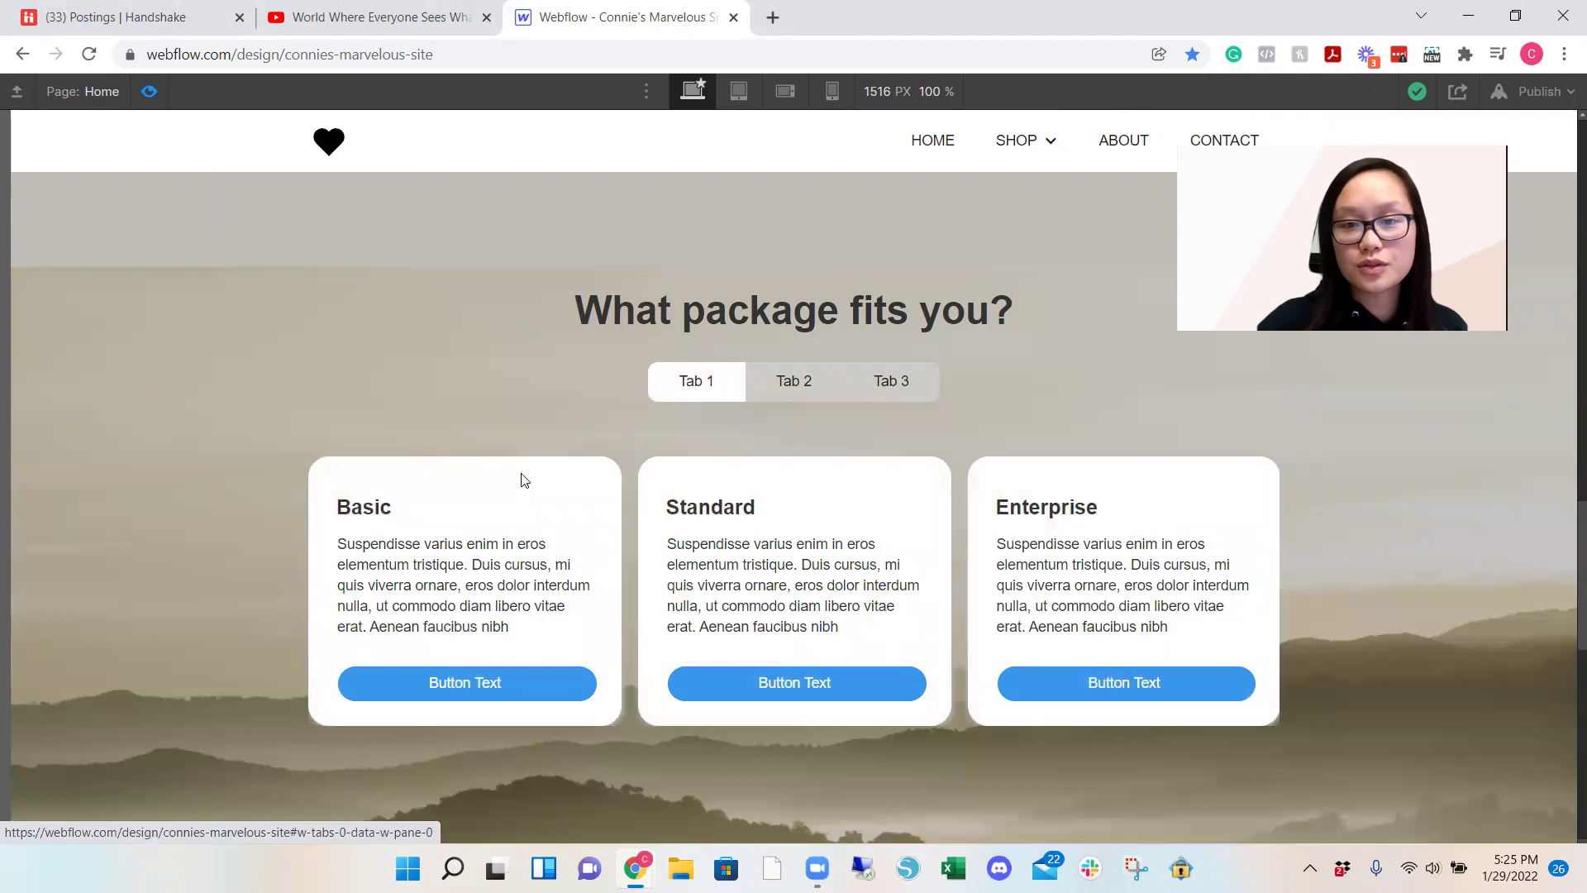
{"action": "left_click", "coordinate": [785, 378]}
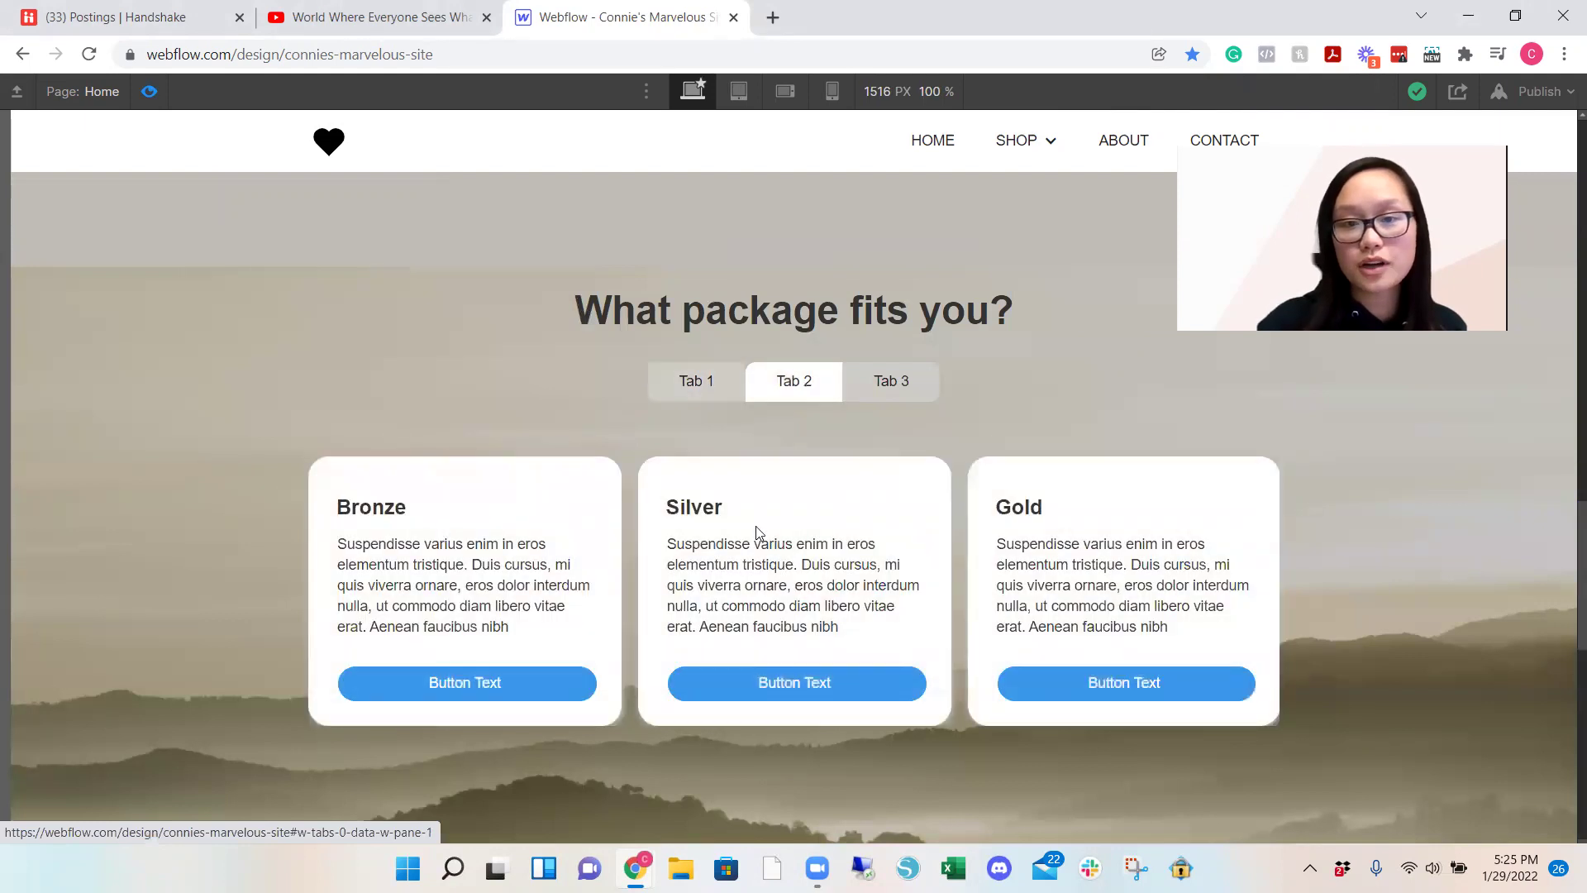
{"action": "left_click", "coordinate": [893, 382]}
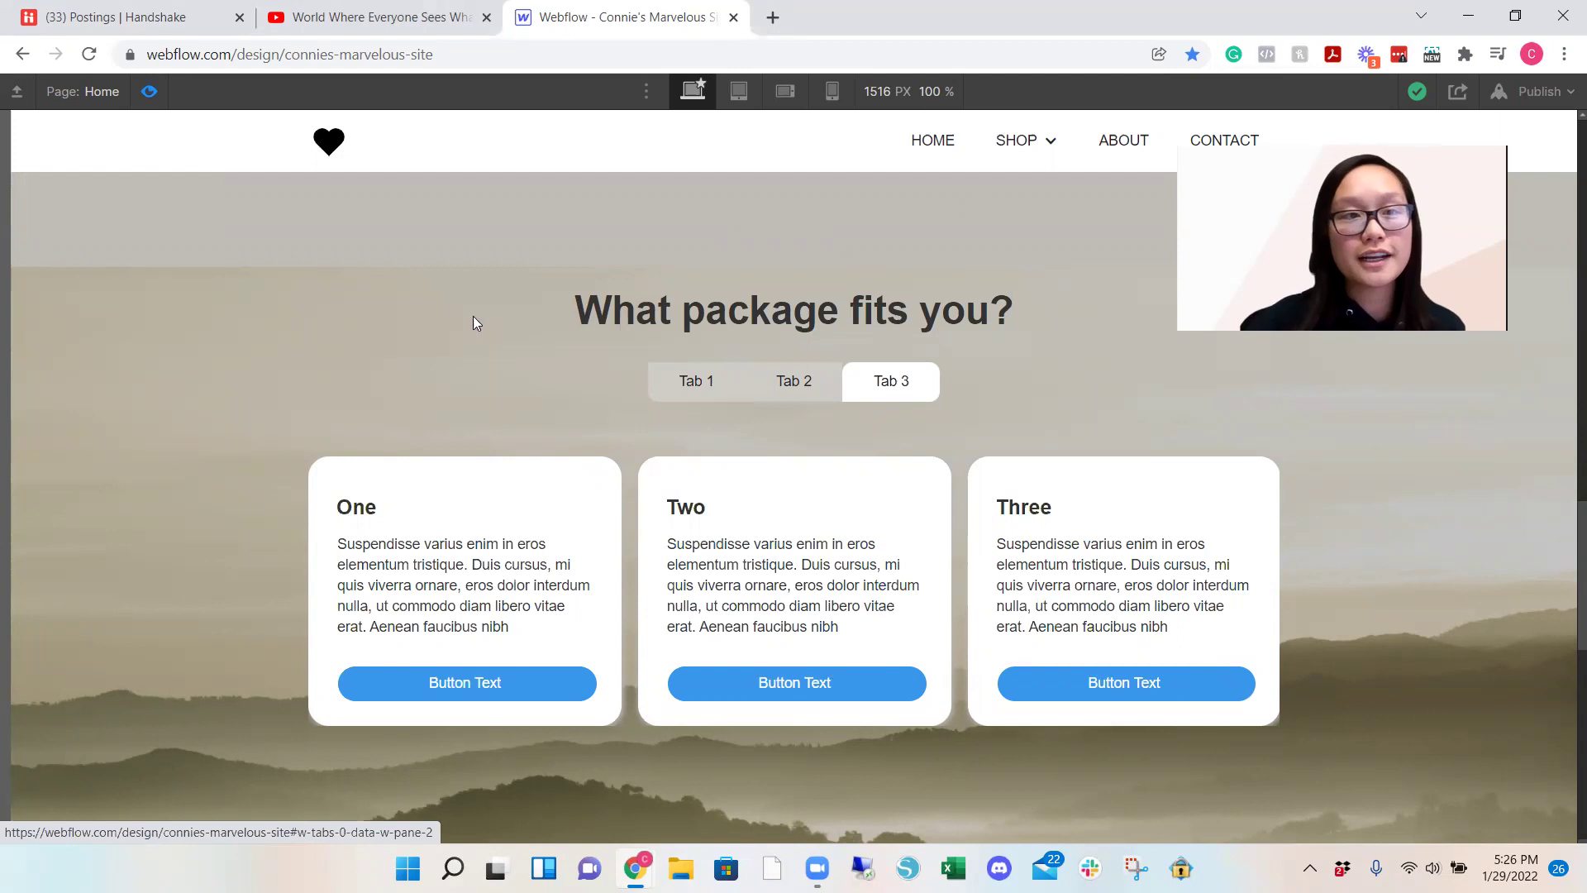
Step: Return to the designer and scroll down to the empty Section 10
{"action": "key", "text": "ctrl+shift+p"}
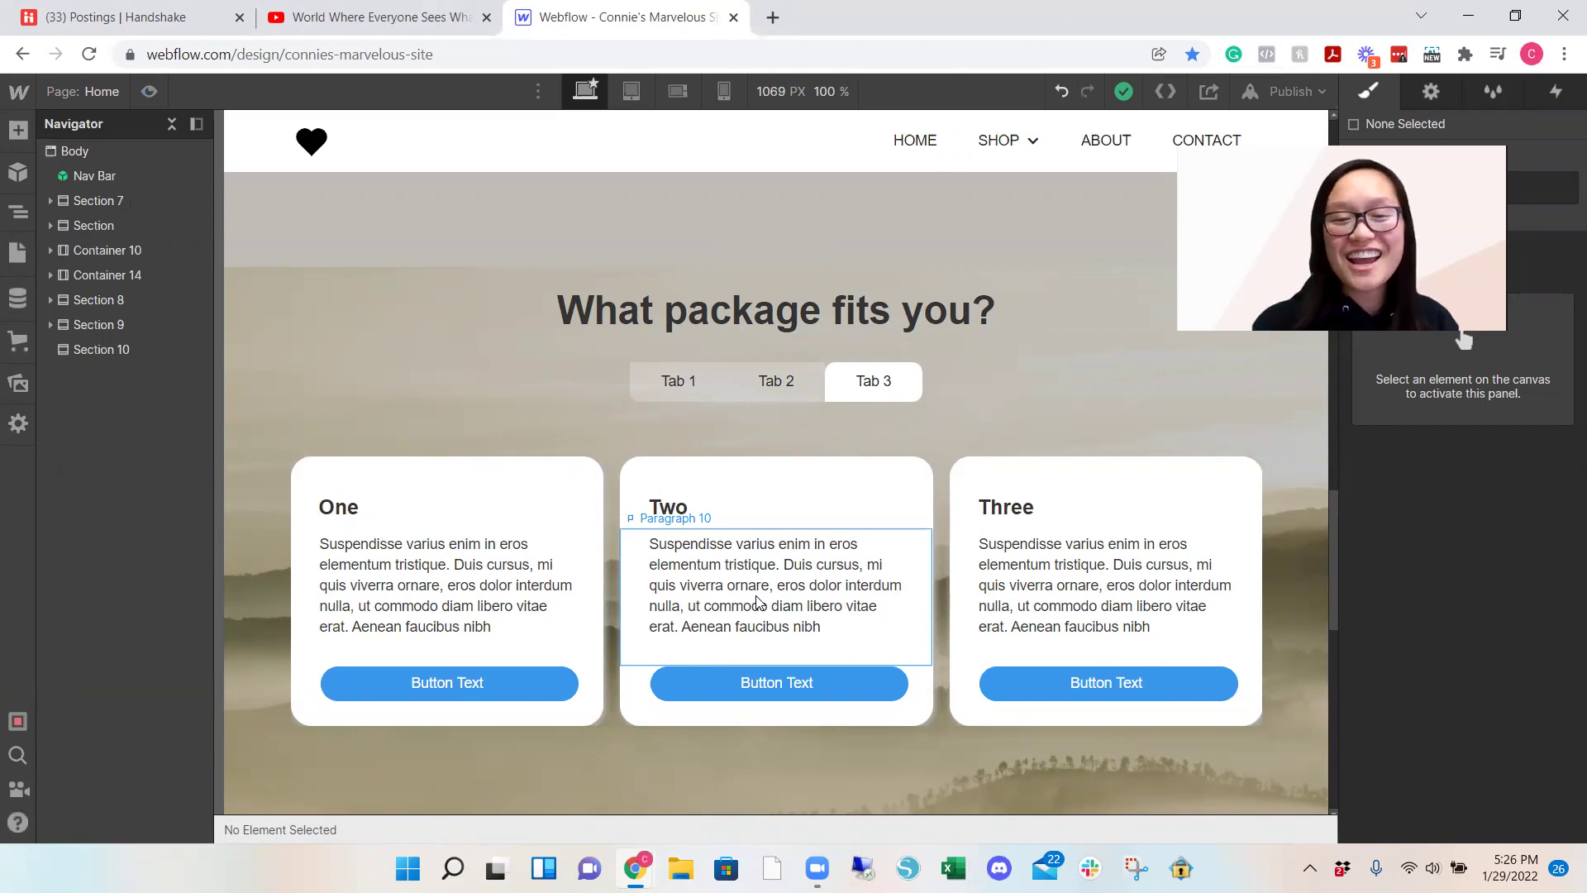
{"action": "scroll", "coordinate": [893, 622], "scroll_direction": "down", "scroll_amount": 10}
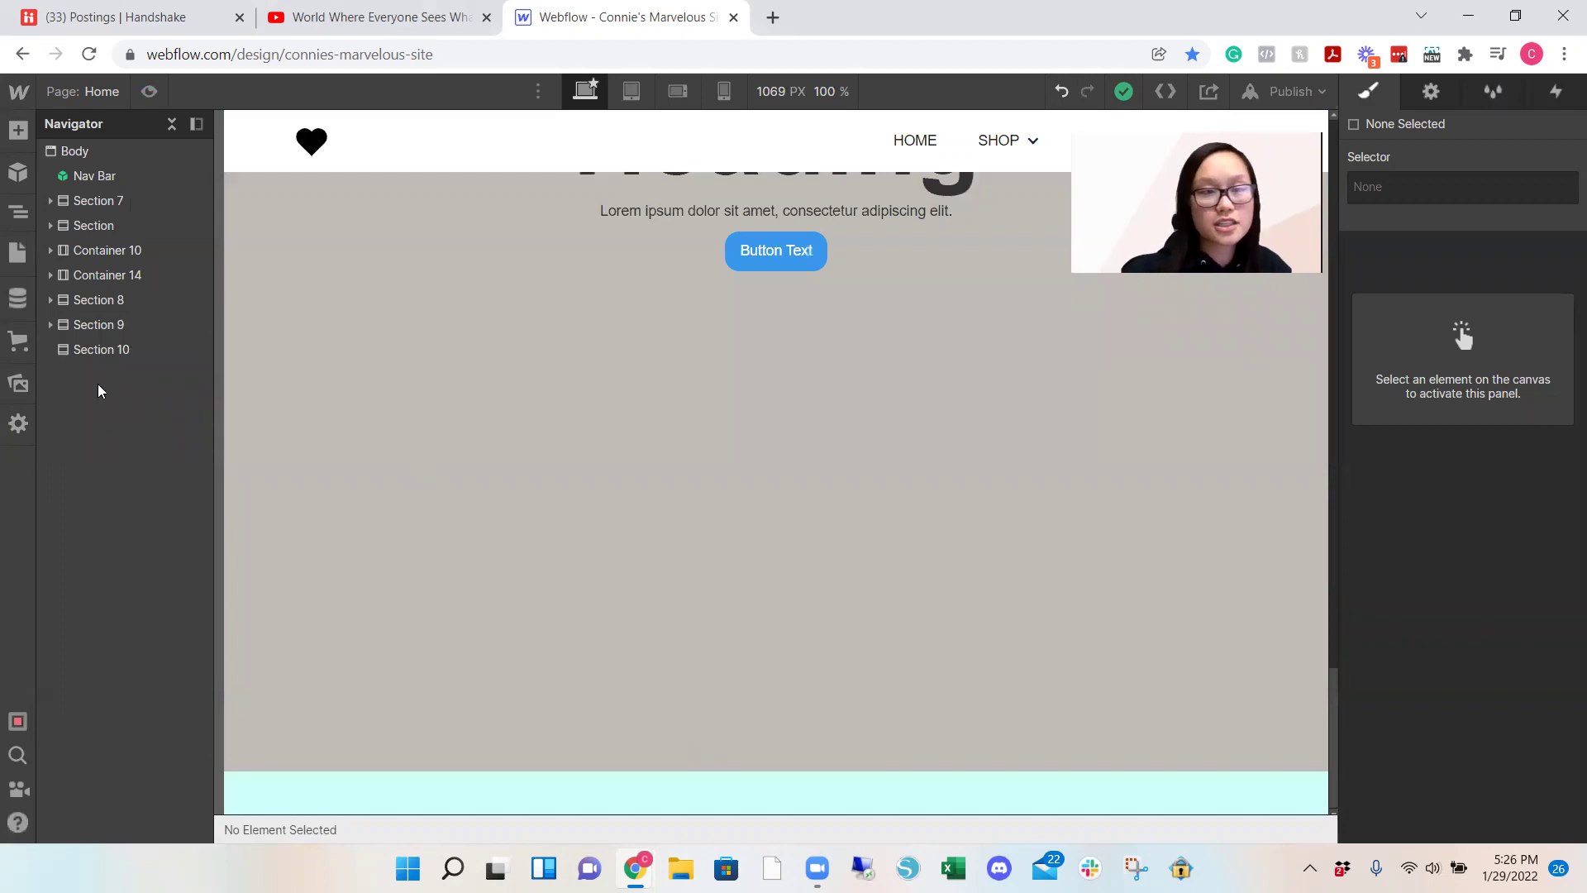
Step: Insert a Container into Section 10 via quick find
{"action": "left_click", "coordinate": [110, 351]}
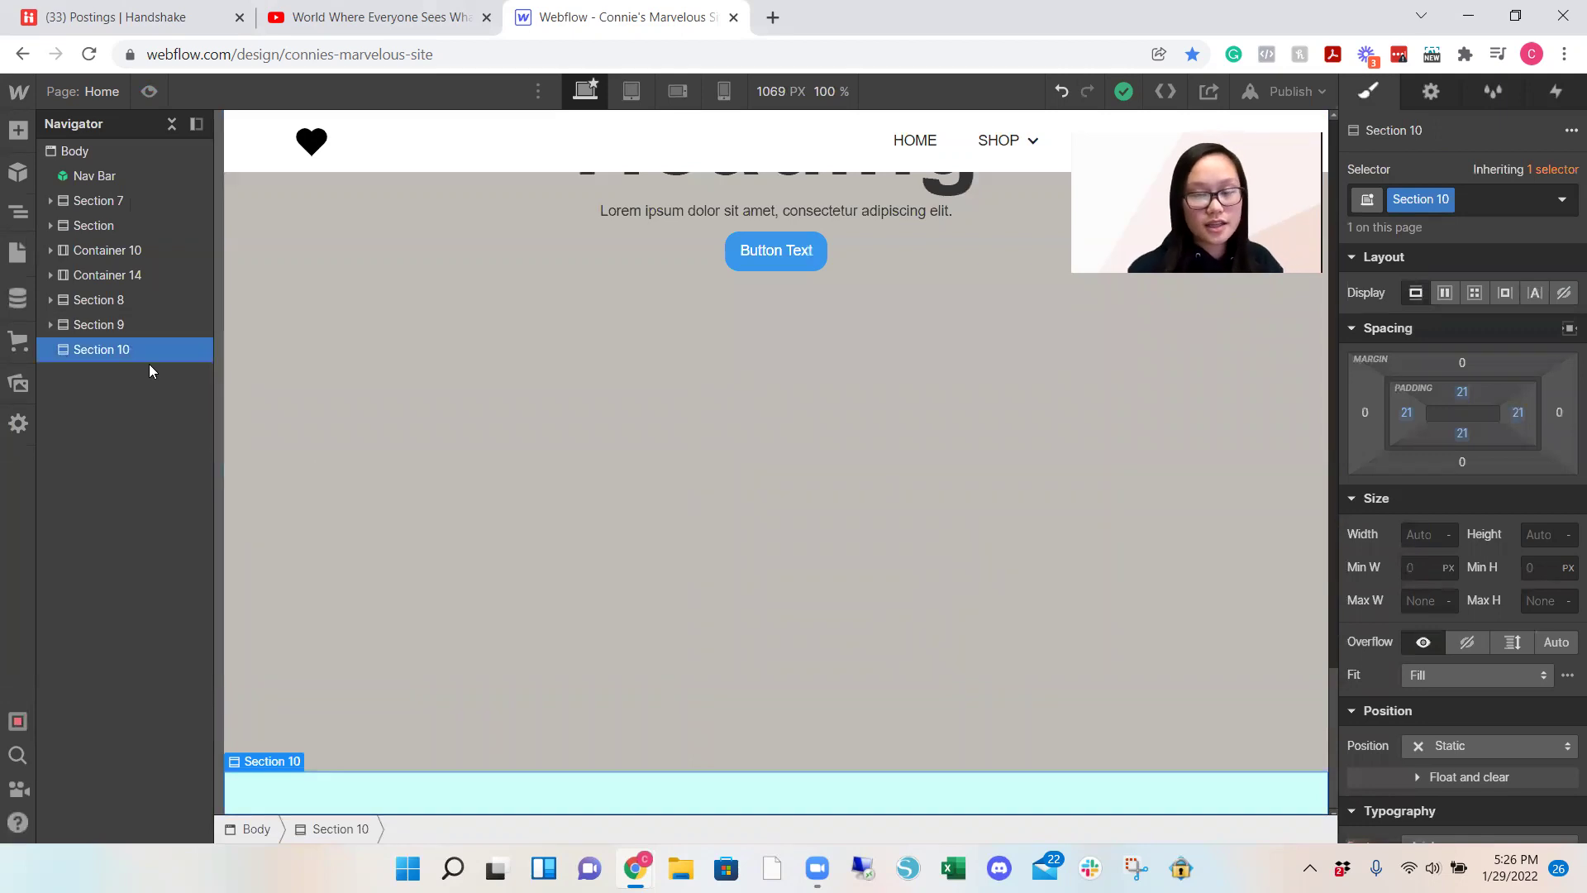
{"action": "key", "text": "ctrl+k"}
{"action": "type", "text": "con"}
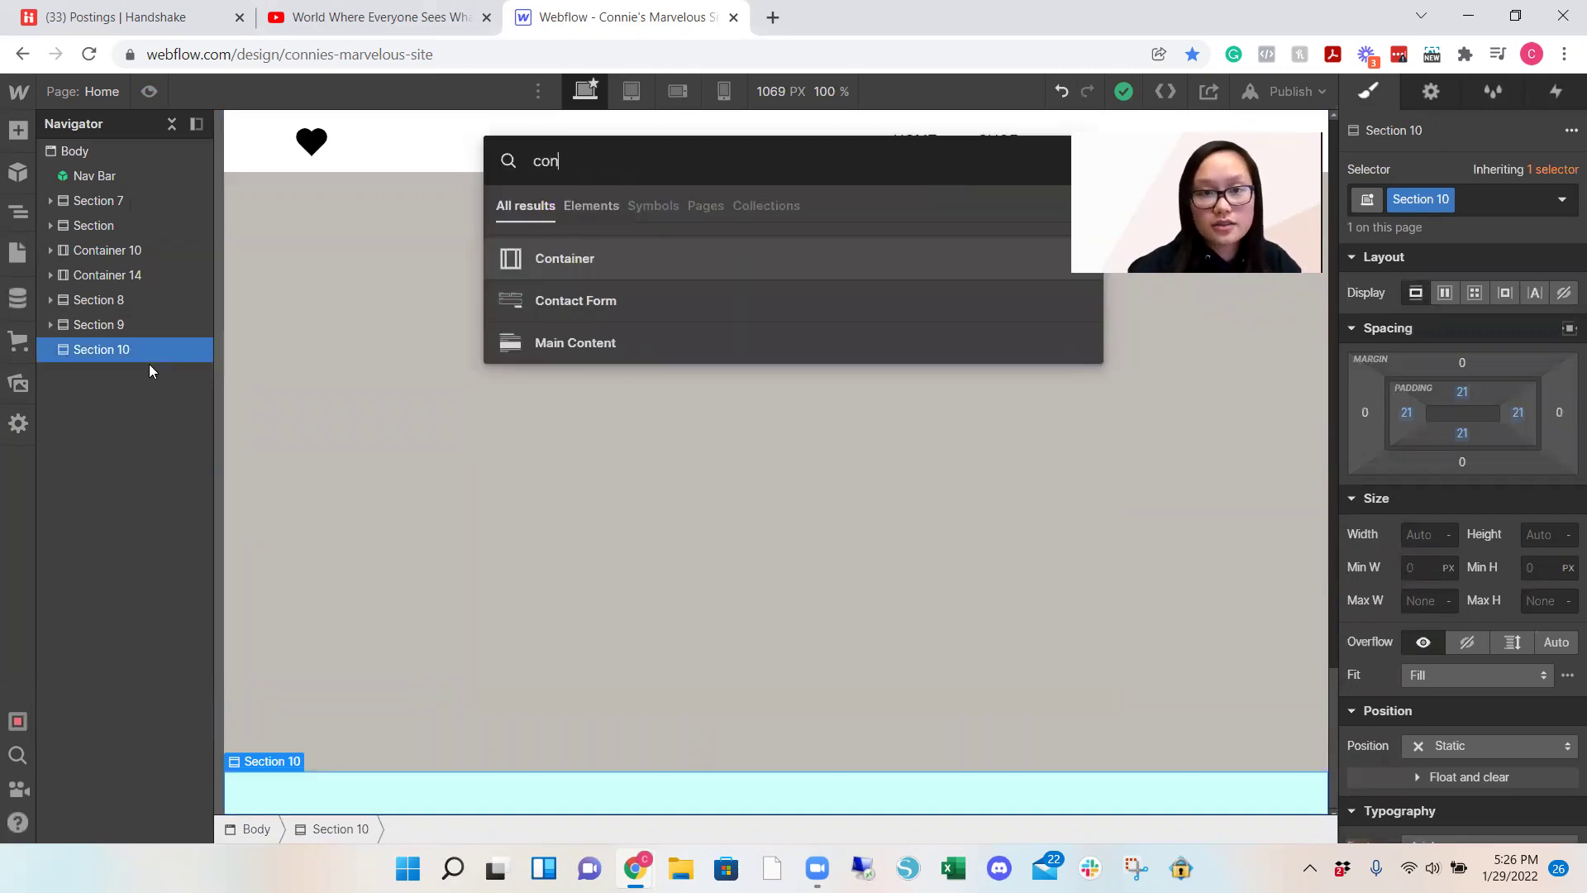
{"action": "type", "text": "t"}
{"action": "key", "text": "Return"}
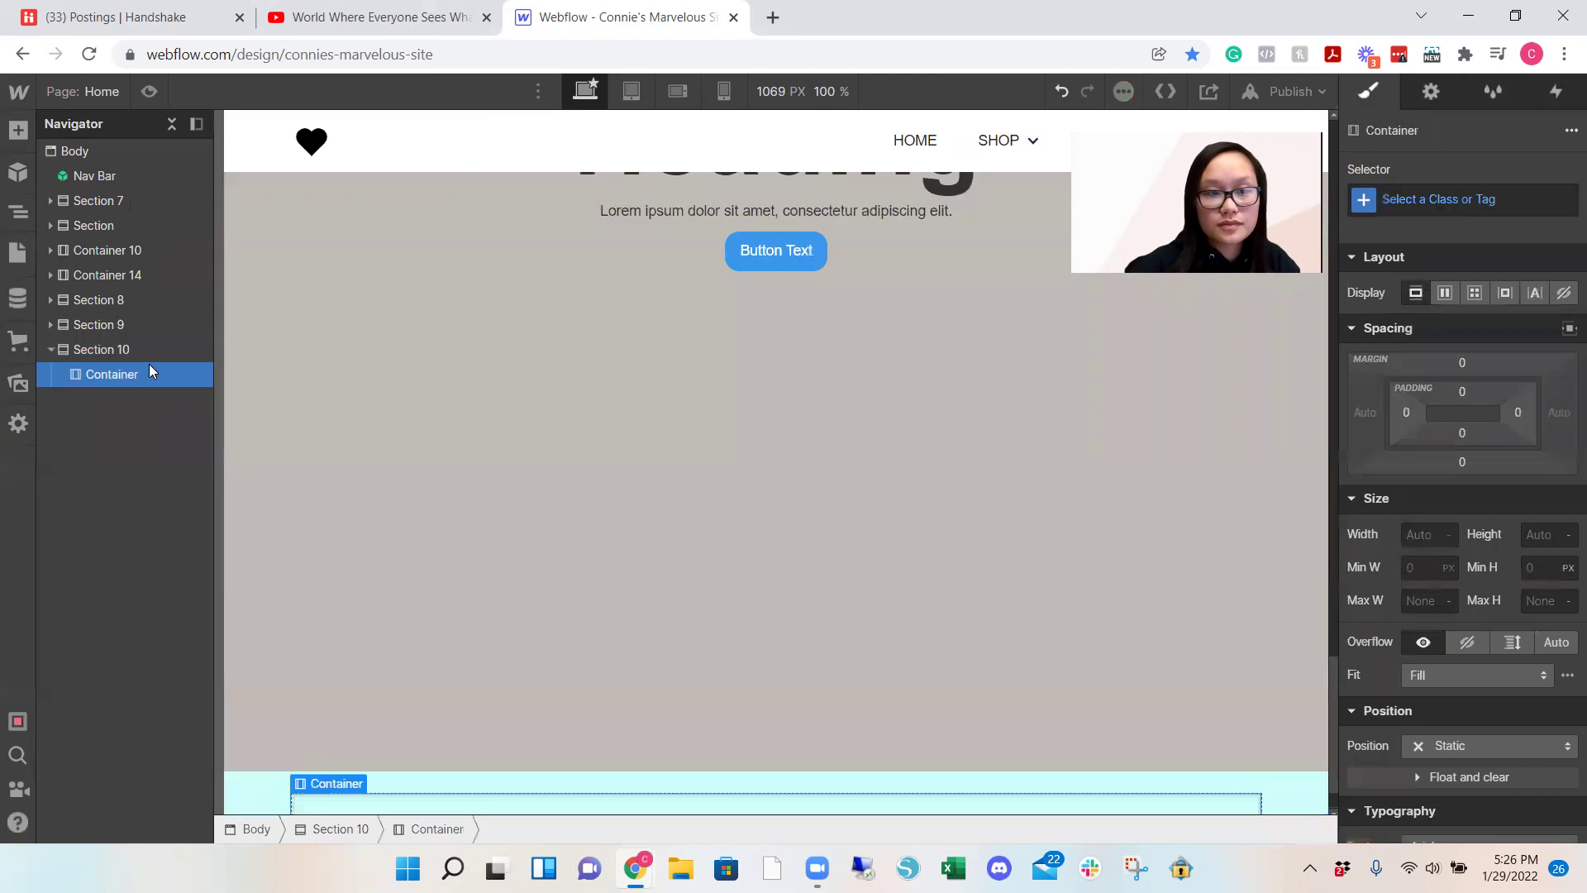
Step: Add a Heading inside the container
{"action": "key", "text": "ctrl+e"}
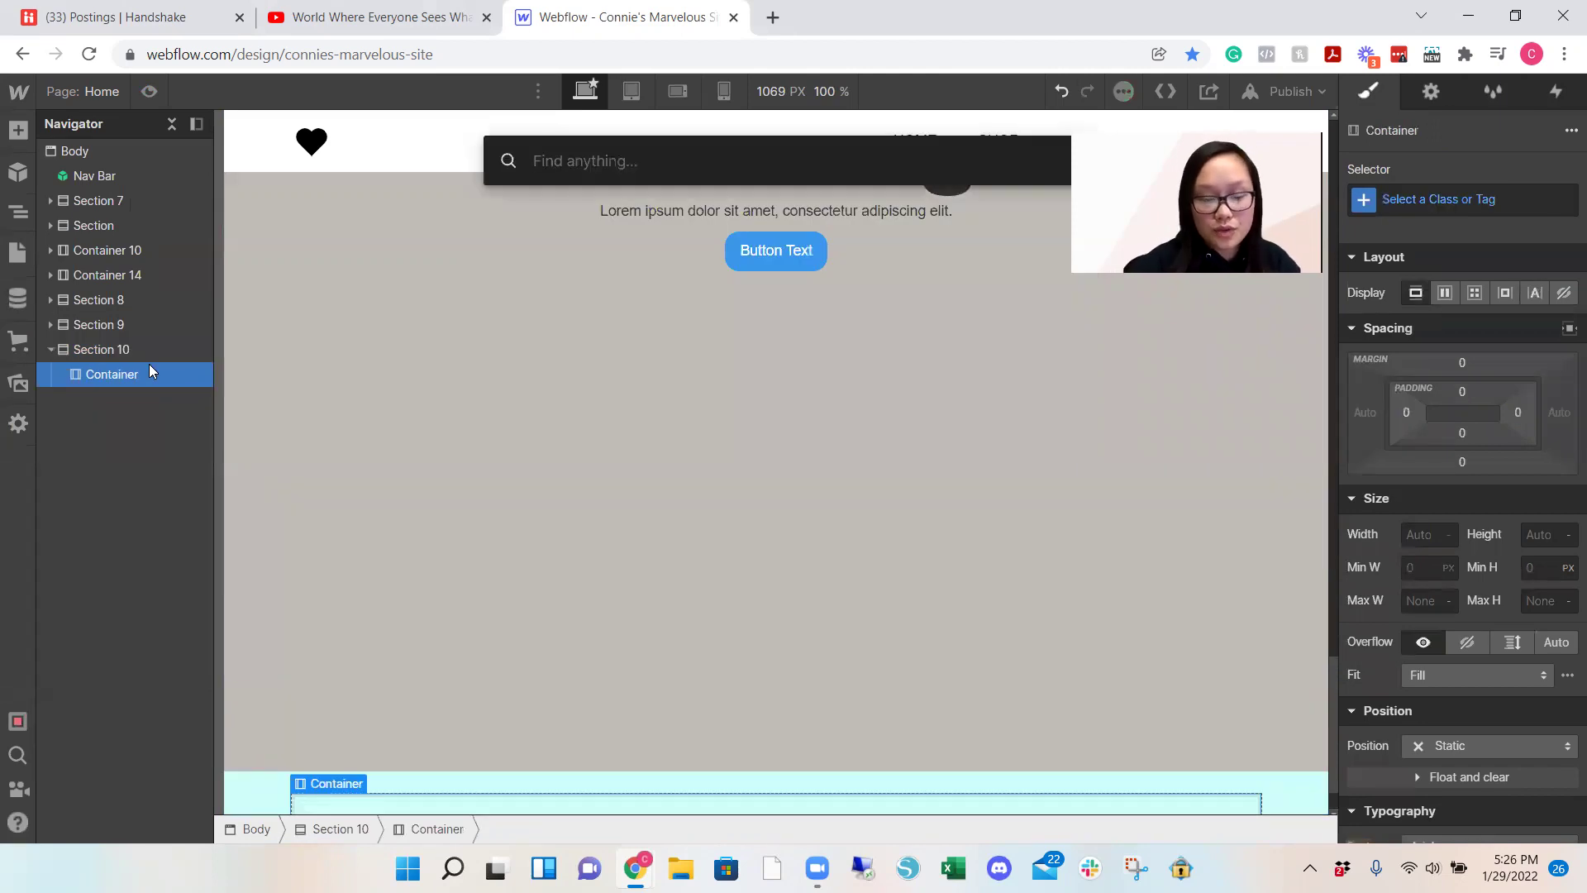
{"action": "type", "text": "head"}
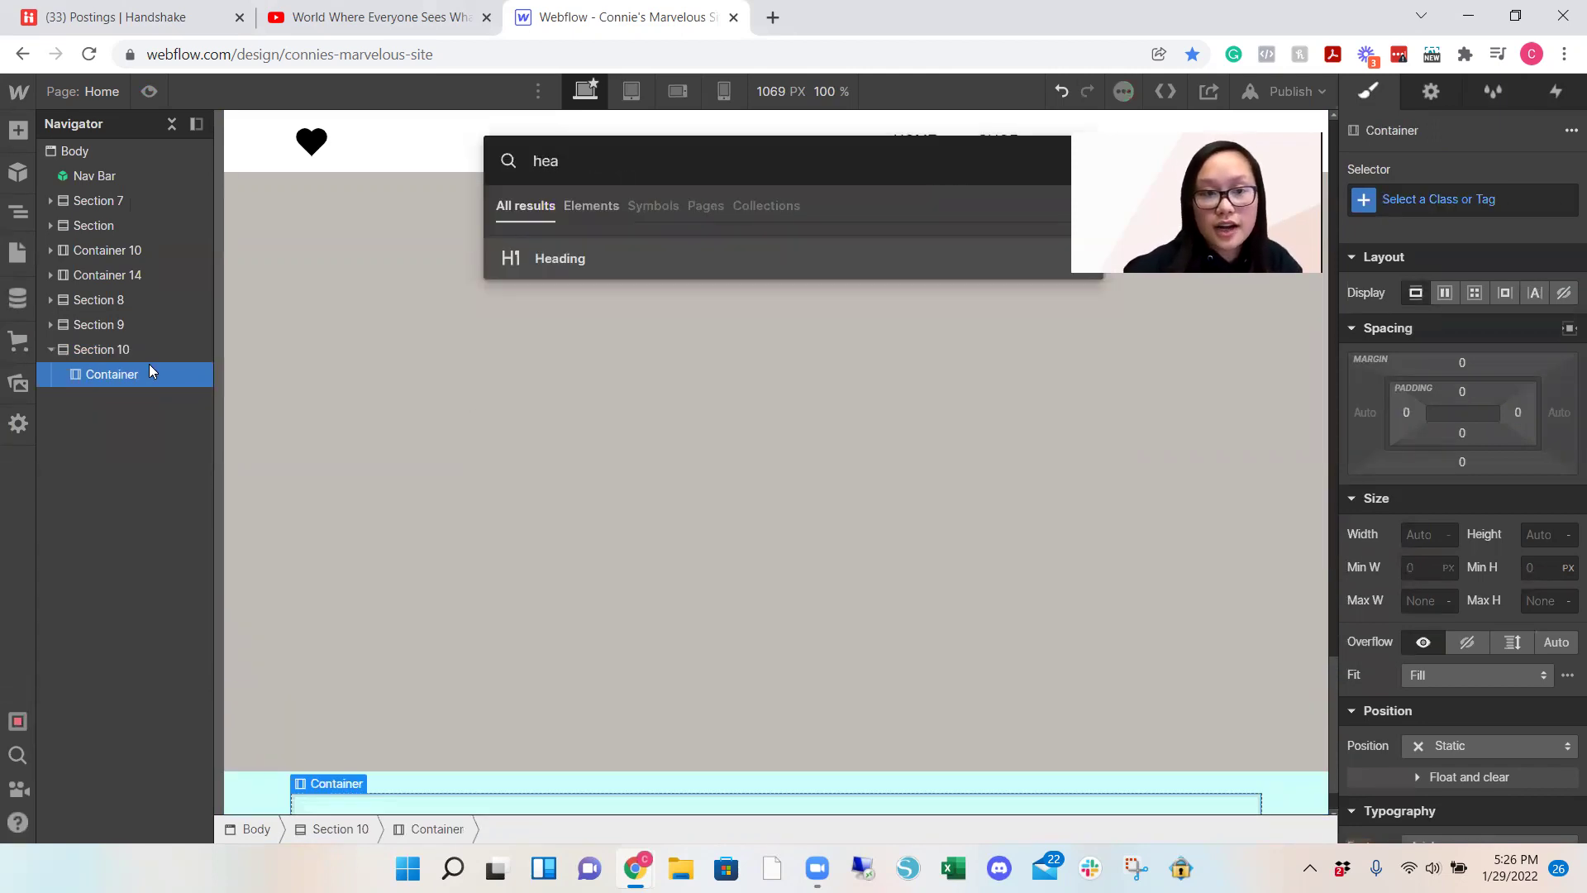
{"action": "key", "text": "Return"}
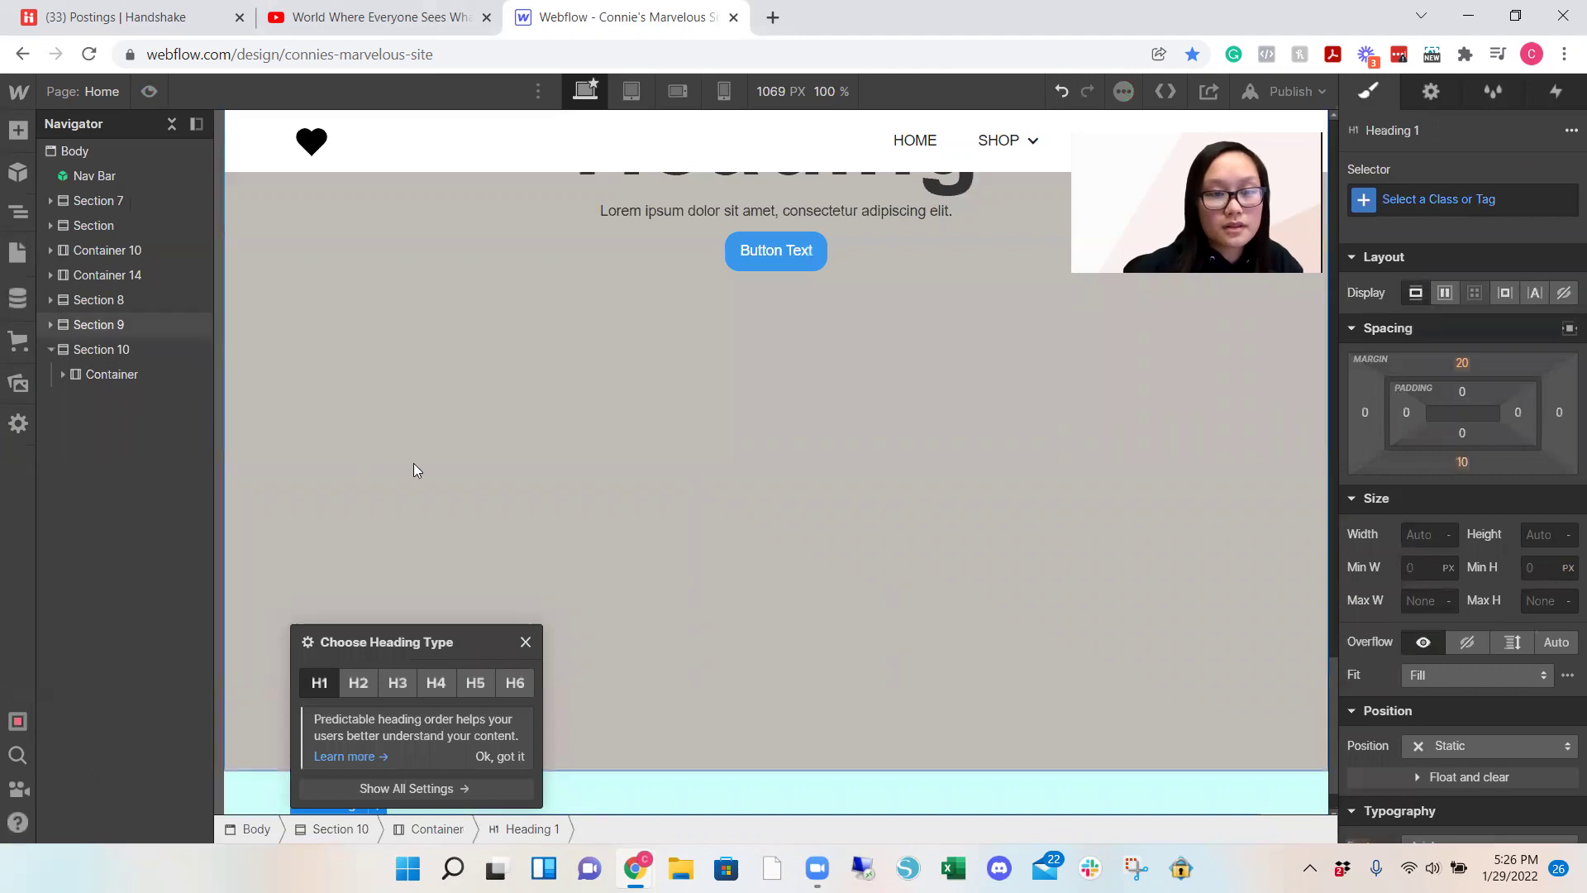
Step: Add a Tabs element into the Container
{"action": "scroll", "coordinate": [414, 463], "scroll_direction": "down", "scroll_amount": 1}
{"action": "left_click", "coordinate": [114, 380]}
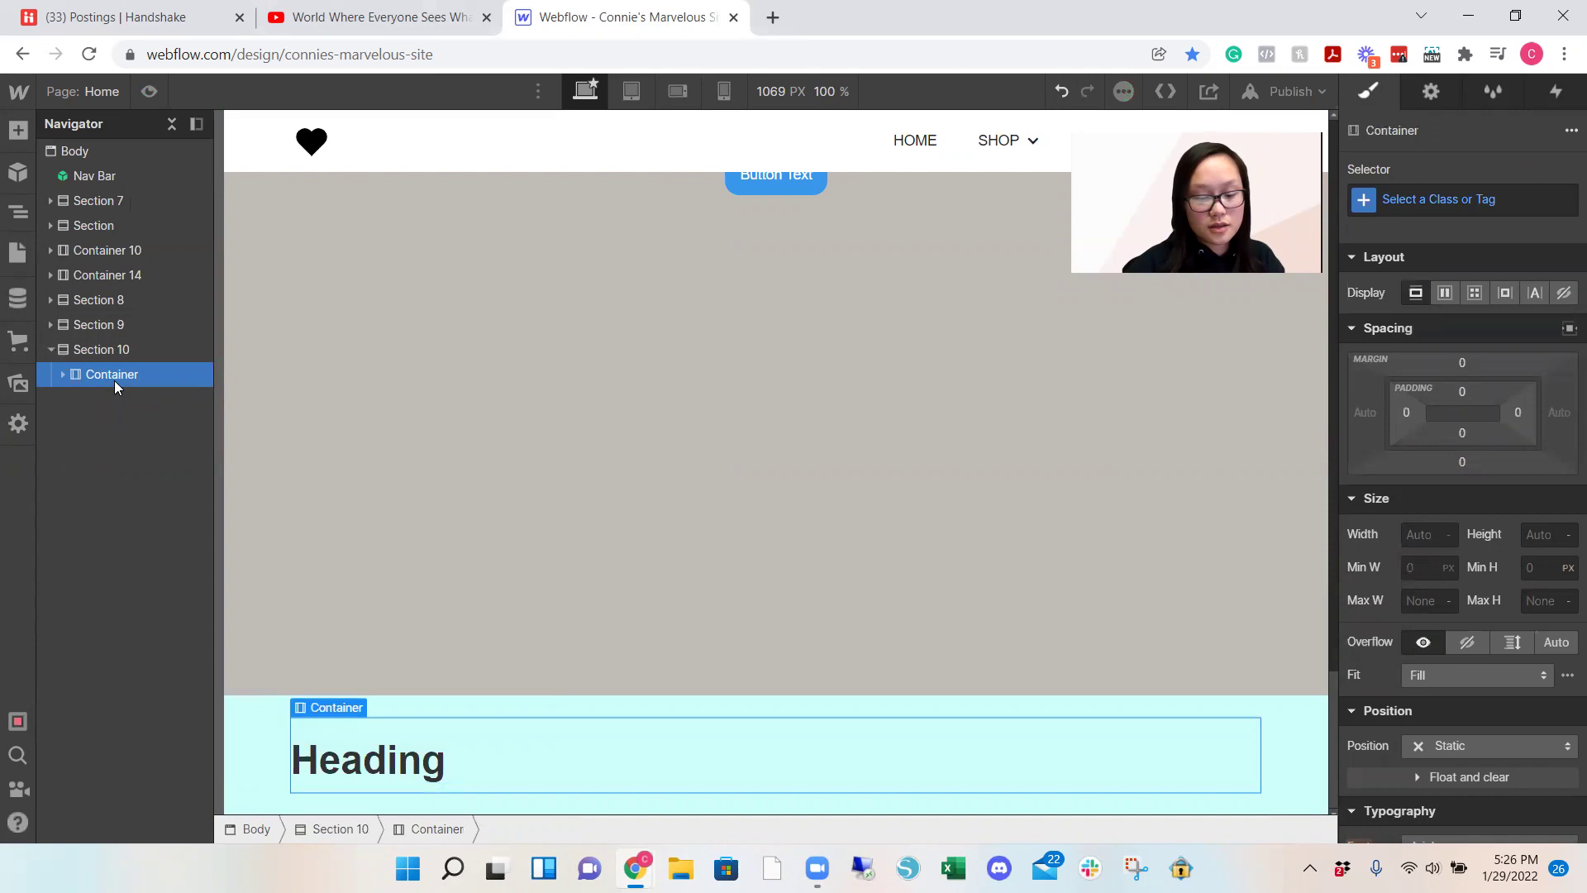
{"action": "key", "text": "ctrl+e"}
{"action": "type", "text": "tab"}
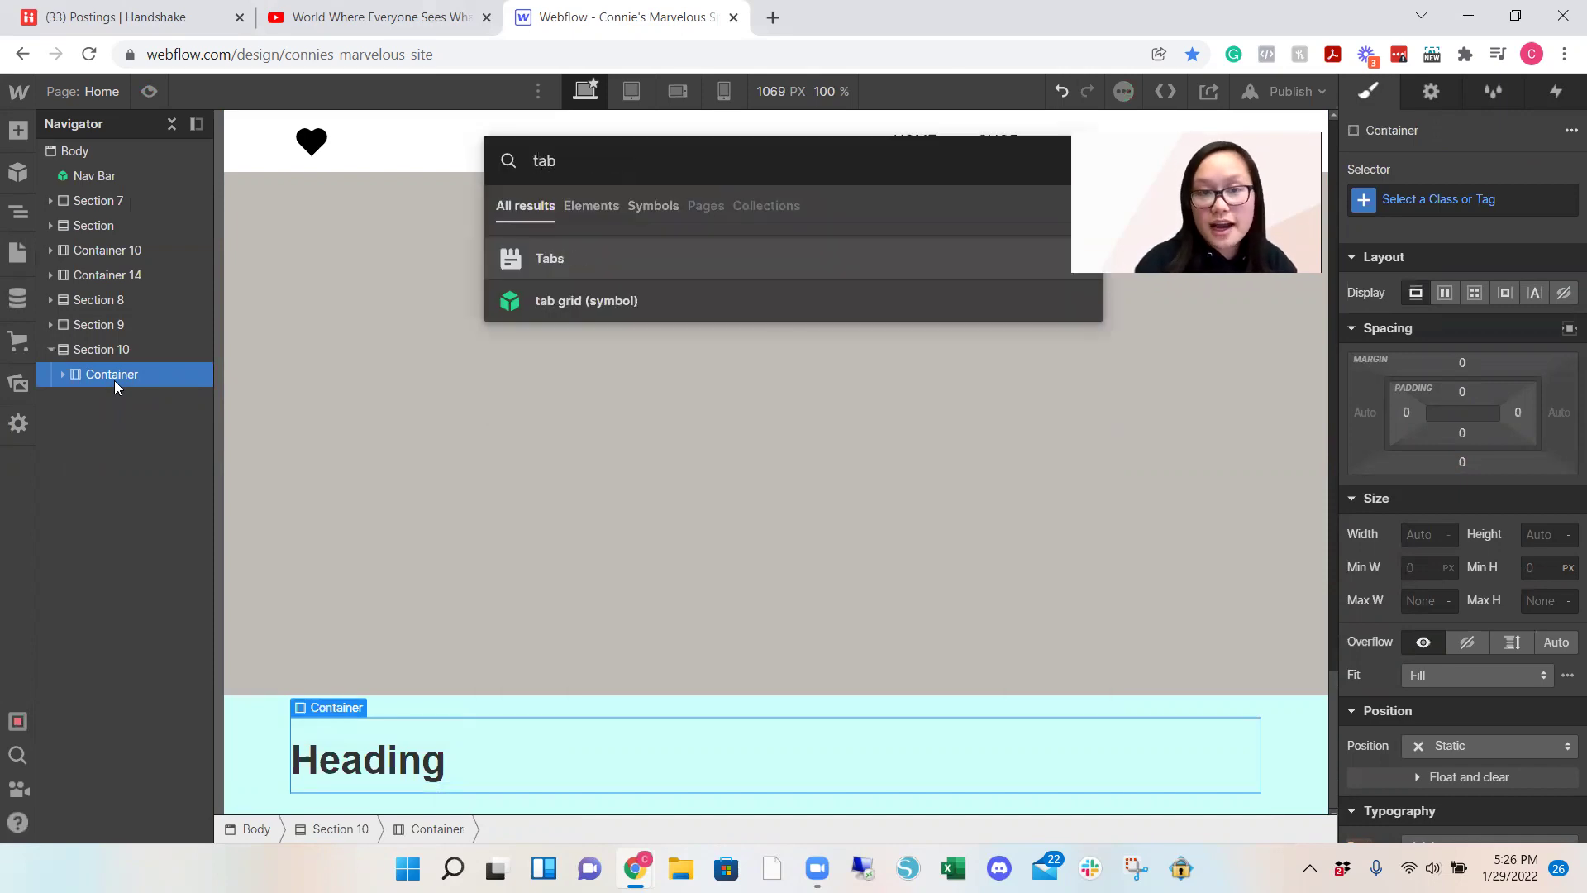
{"action": "left_click", "coordinate": [604, 260]}
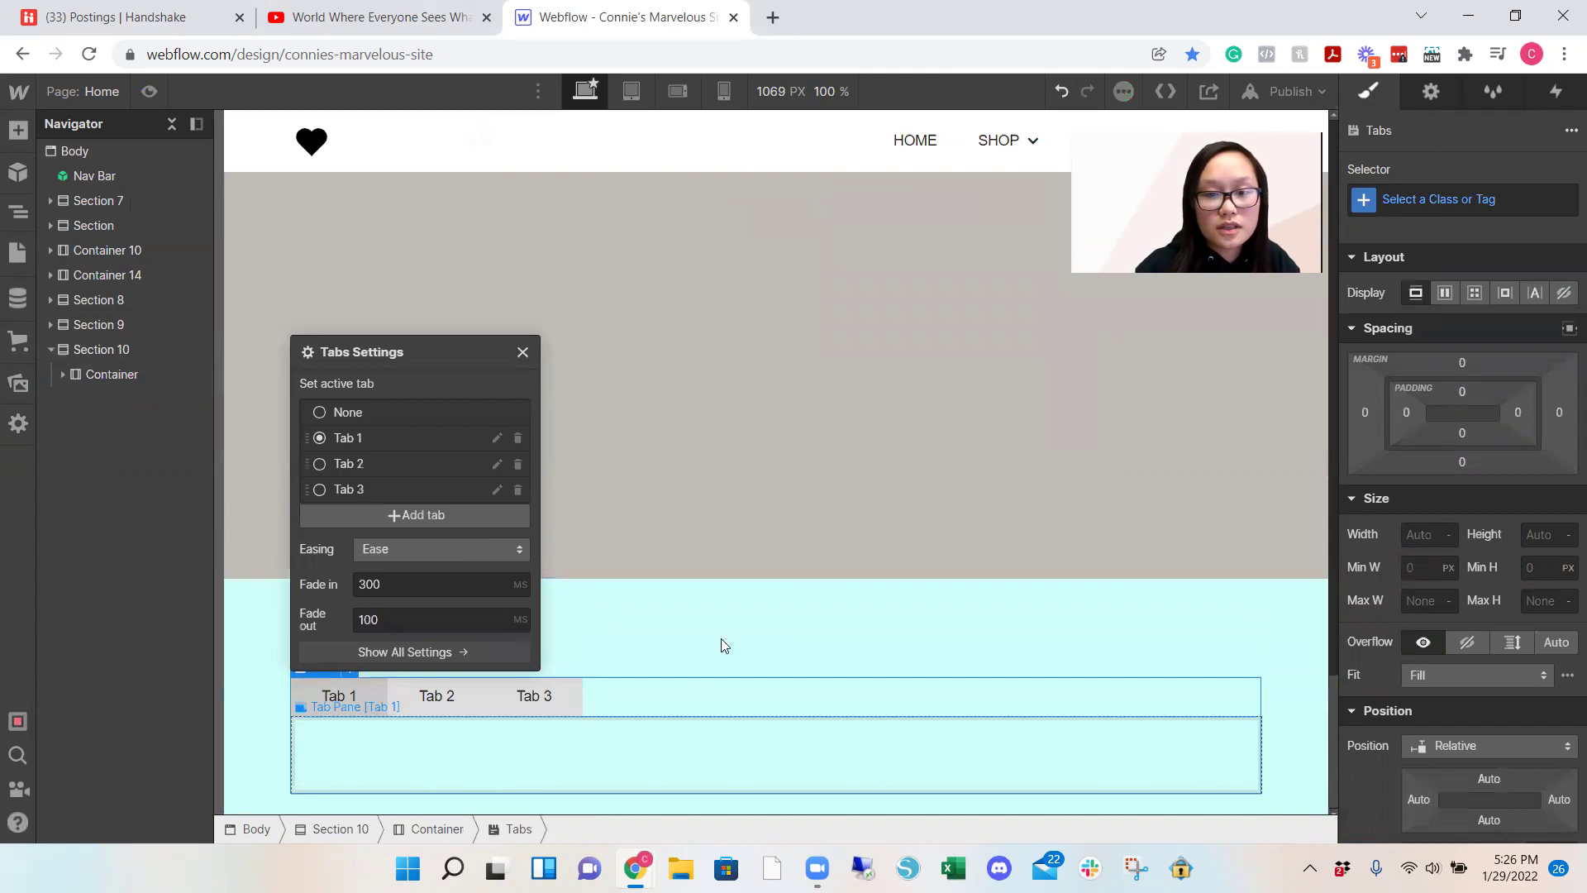
{"action": "left_click", "coordinate": [534, 756]}
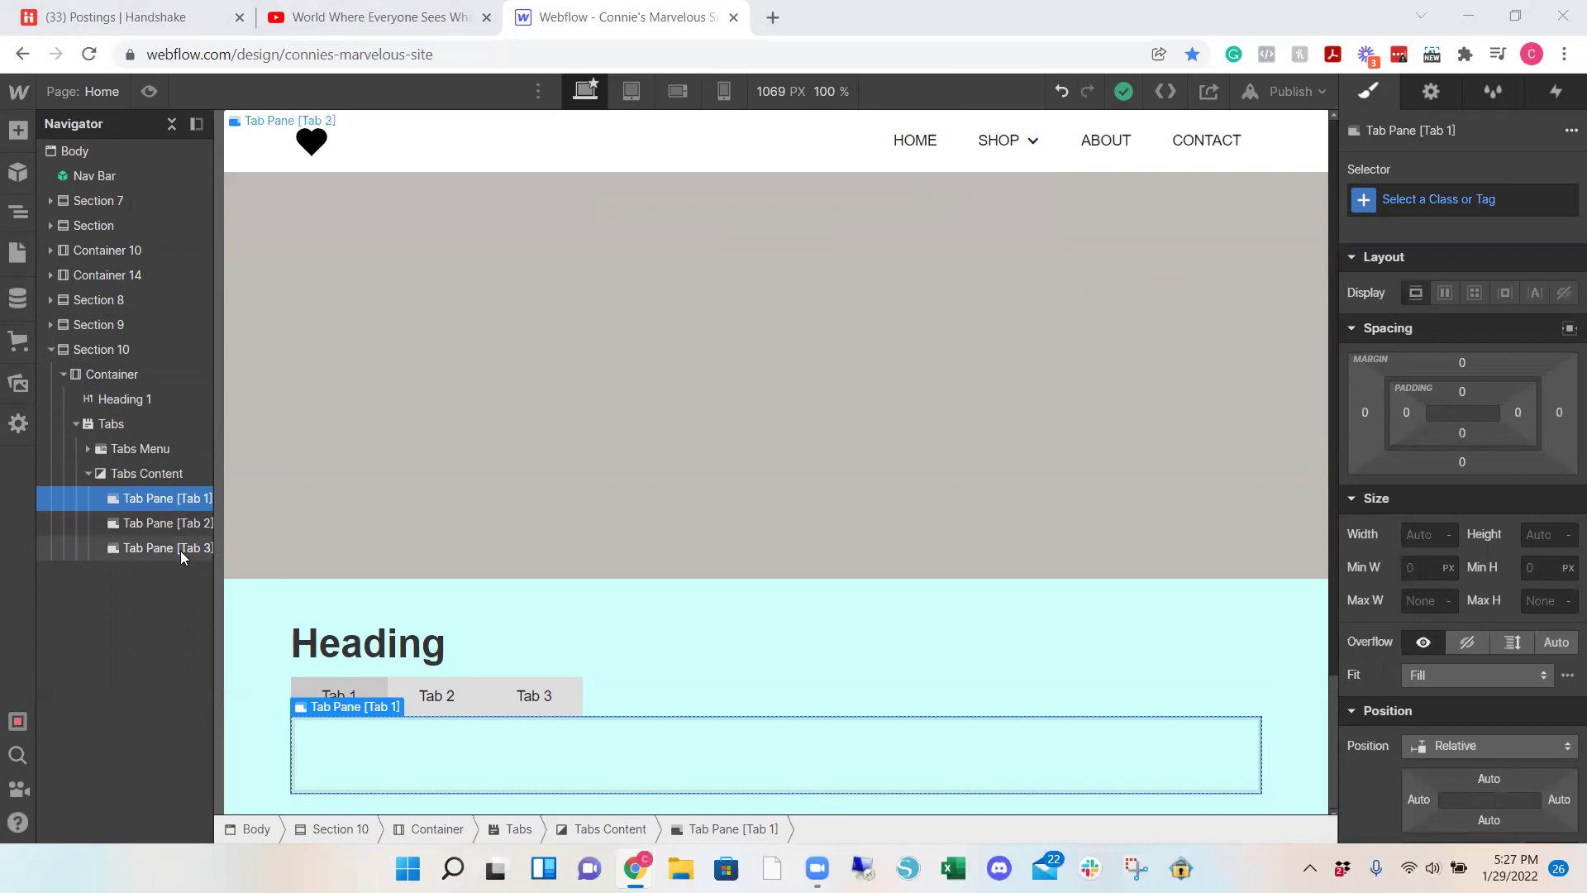
{"action": "left_click", "coordinate": [140, 448]}
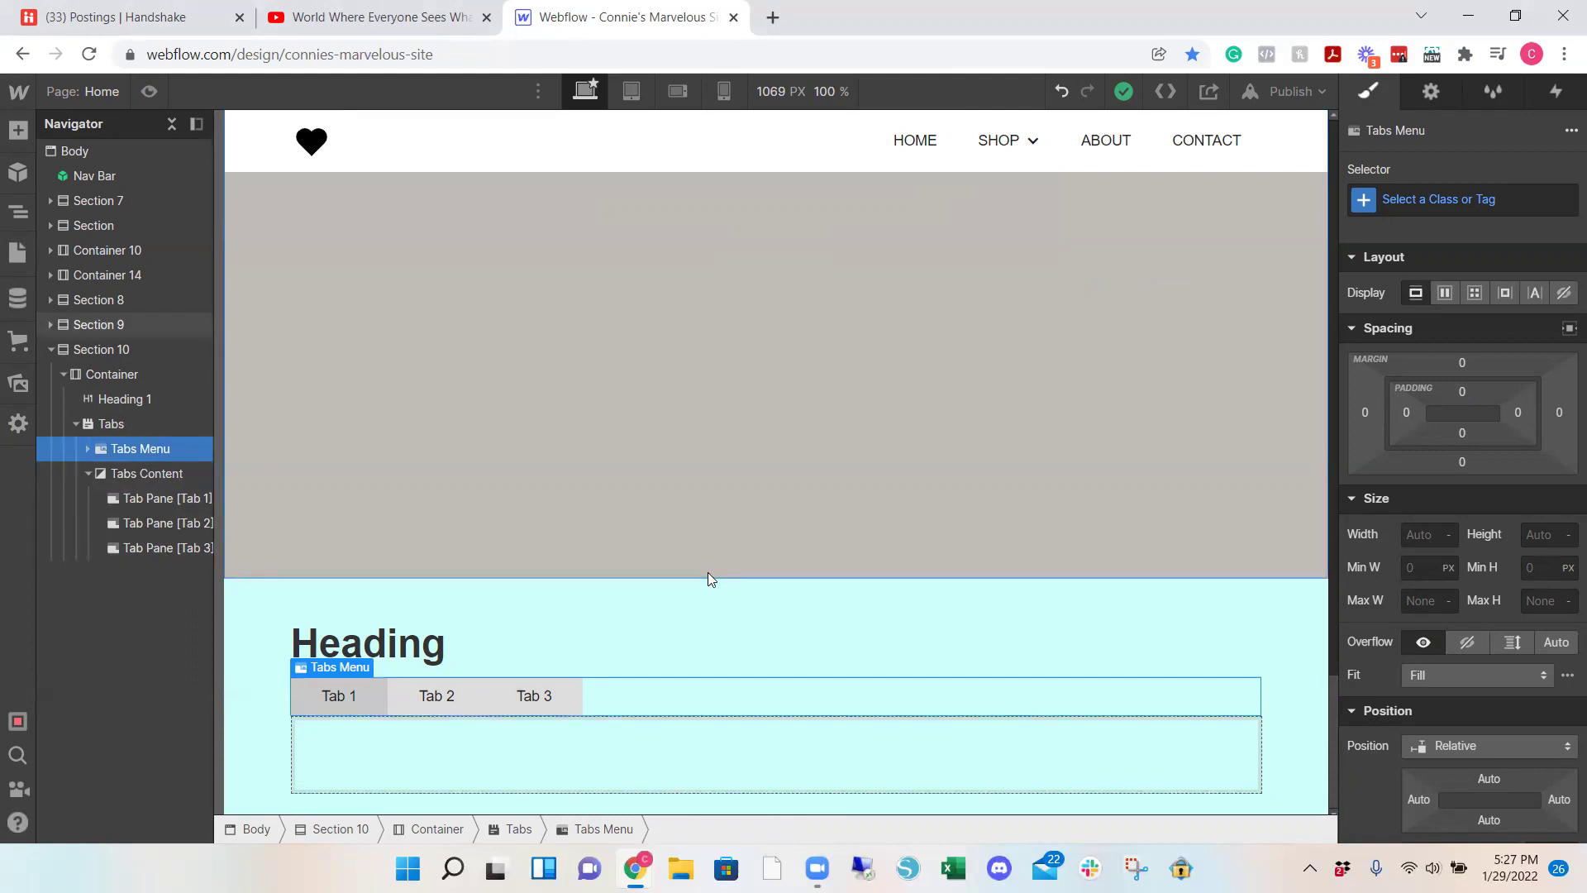
{"action": "left_click", "coordinate": [186, 497]}
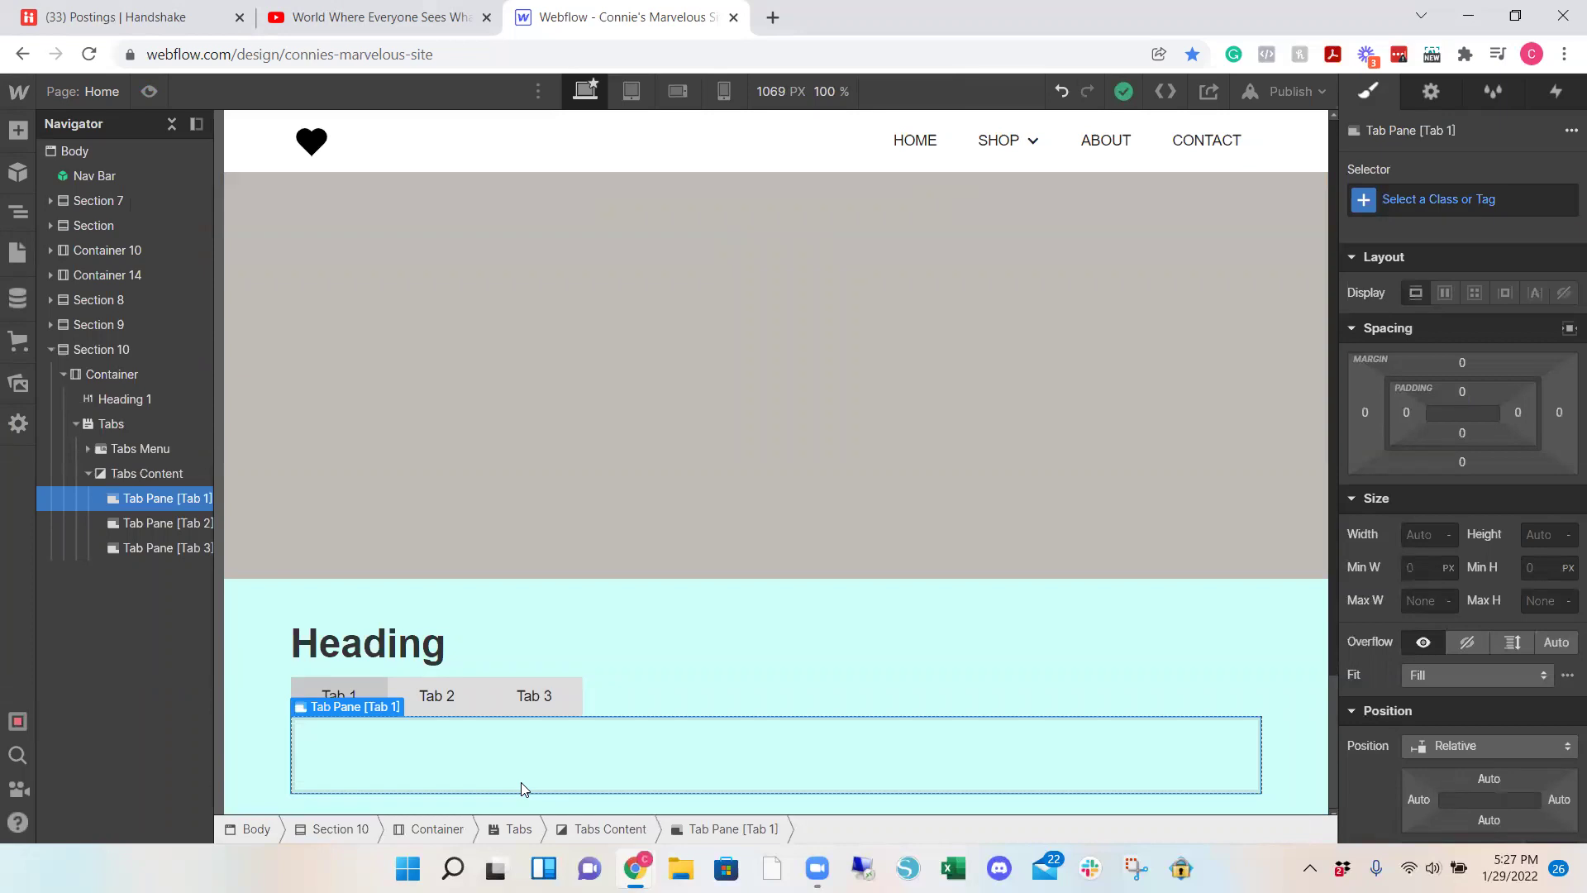
Step: Insert a grid into the Tab 1 pane via quick find
{"action": "key", "text": "ctrl+e"}
{"action": "type", "text": "gr"}
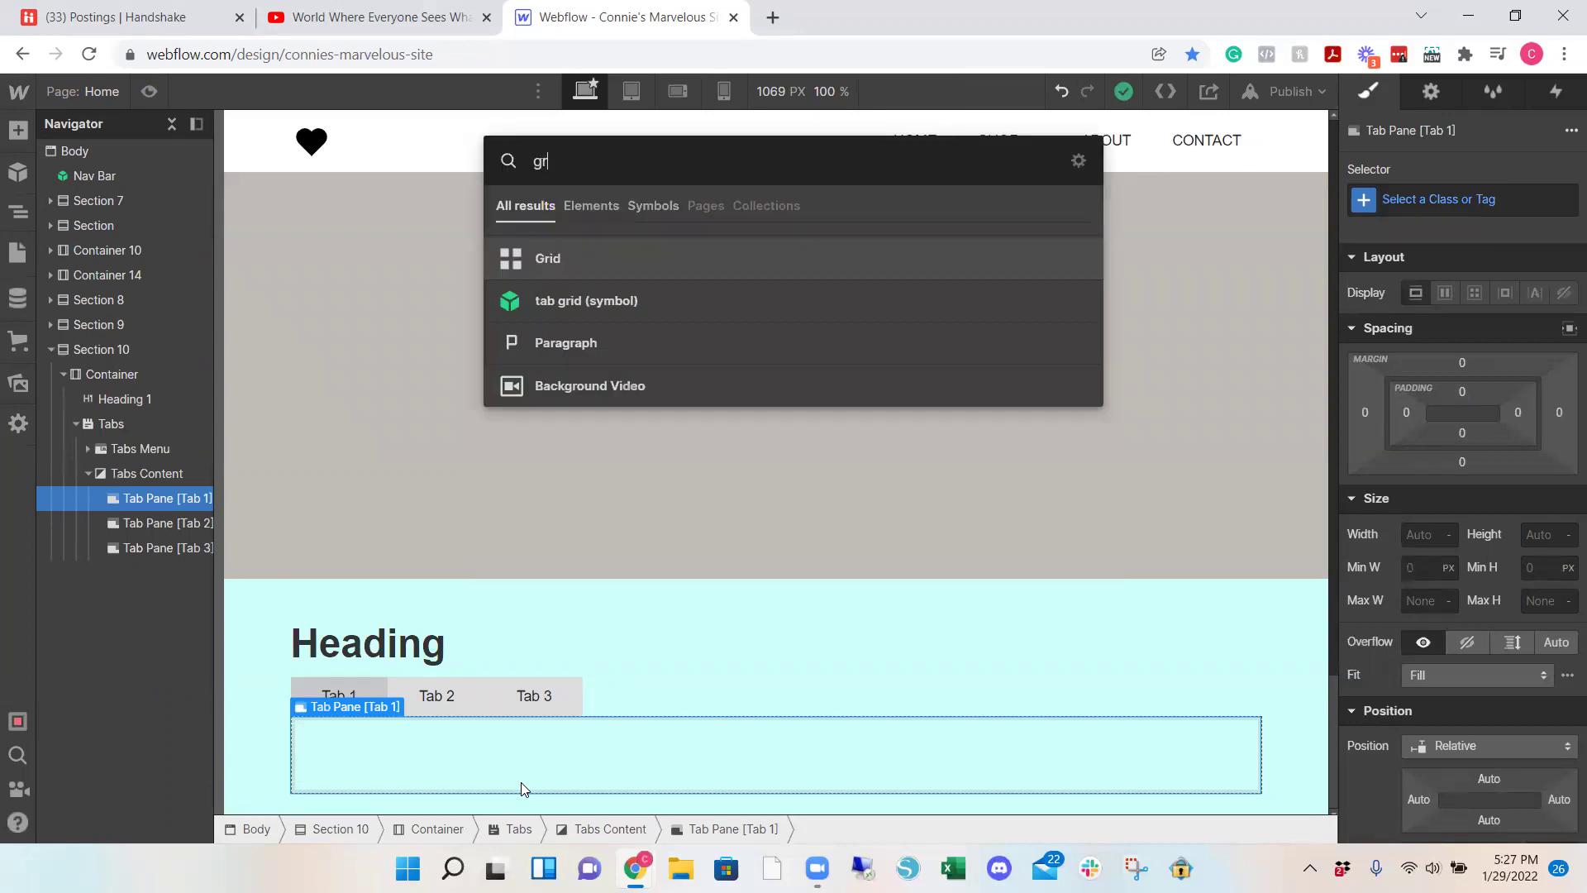
{"action": "key", "text": "Return"}
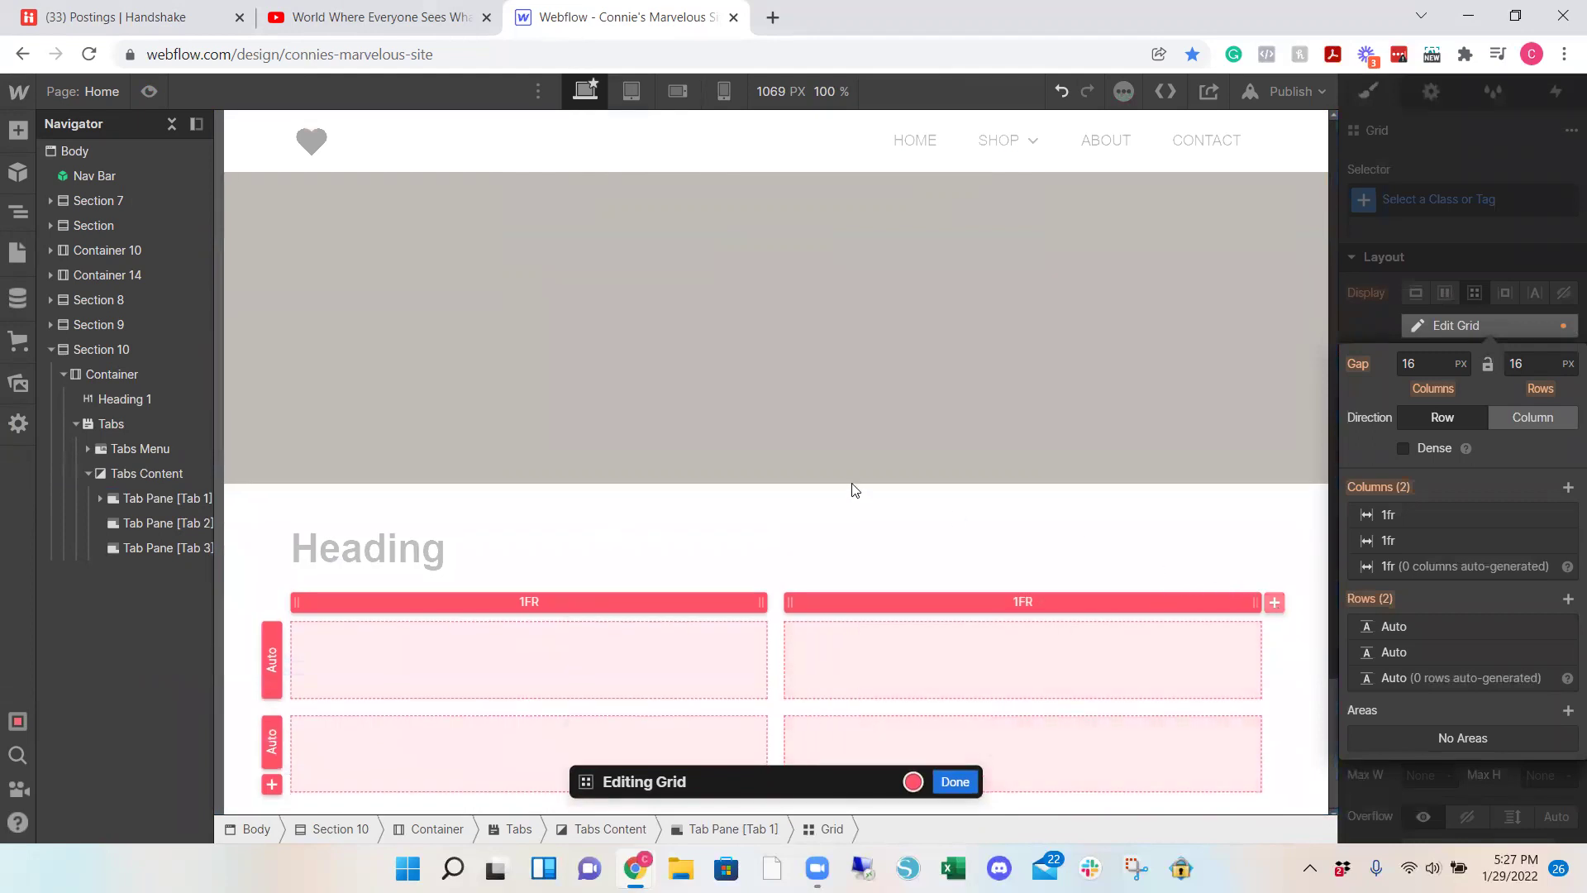
Step: Give the grid a third column, delete its second row, and cancel the page reload
{"action": "left_click", "coordinate": [1274, 603]}
{"action": "left_click", "coordinate": [271, 746]}
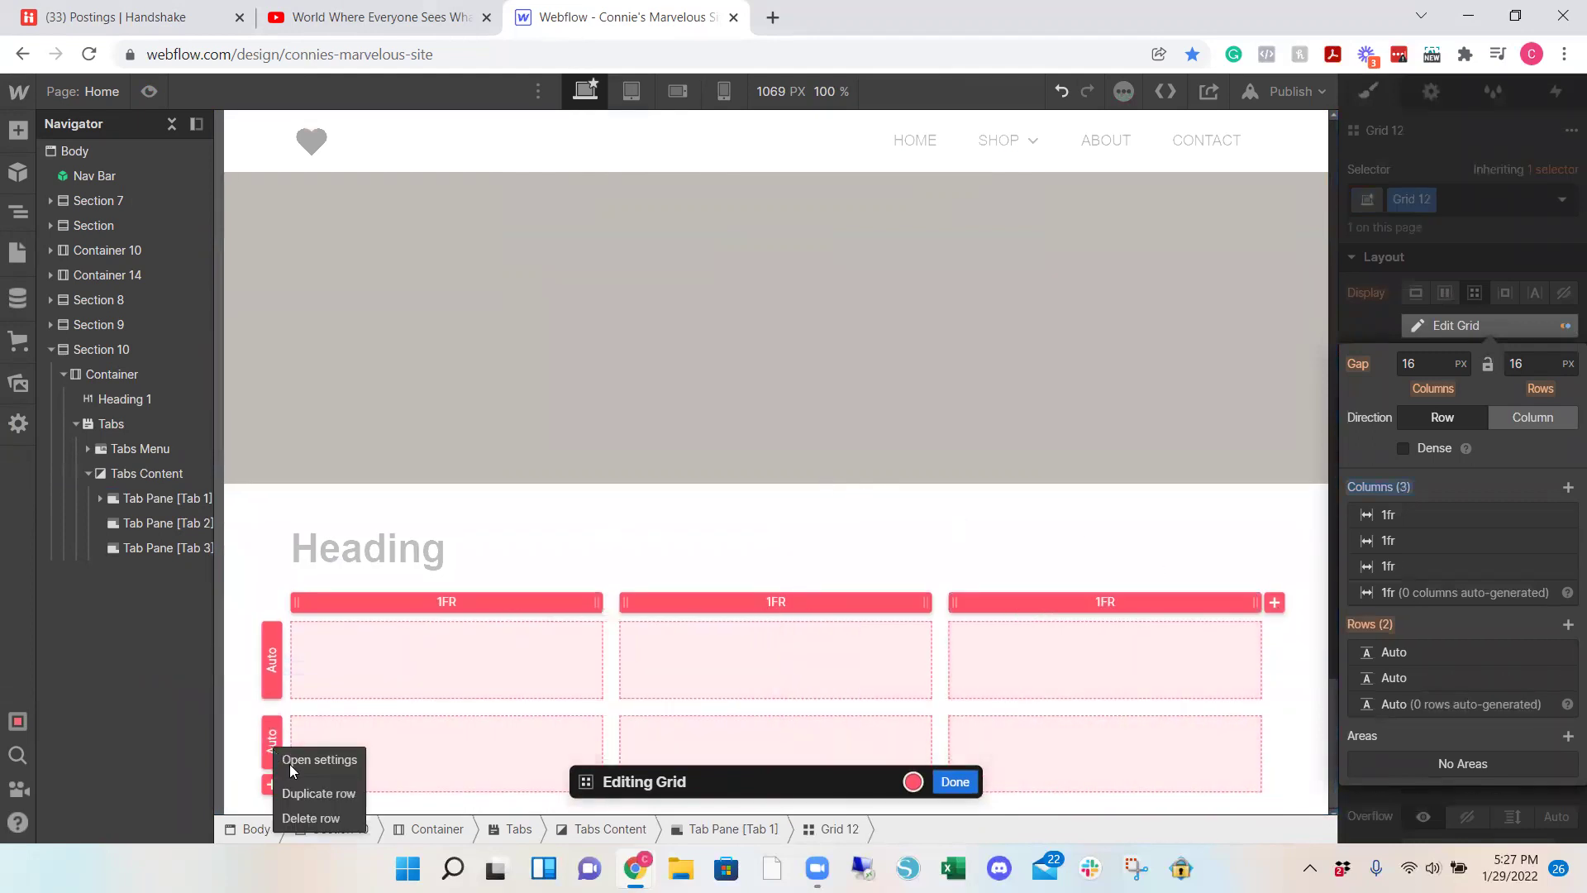
{"action": "left_click", "coordinate": [327, 807]}
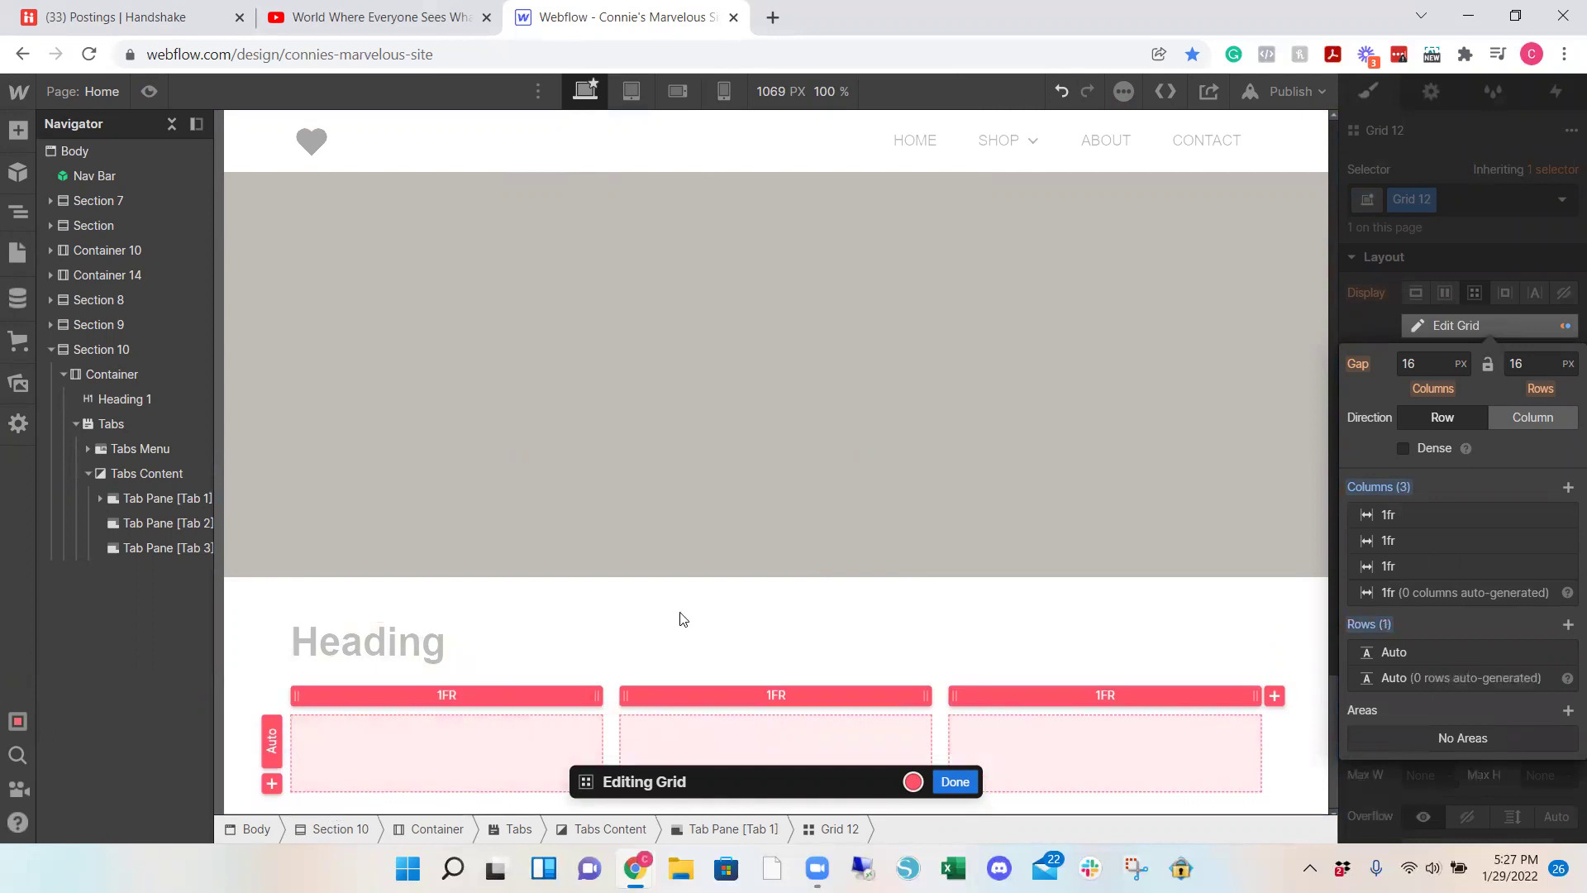
{"action": "left_click", "coordinate": [956, 782]}
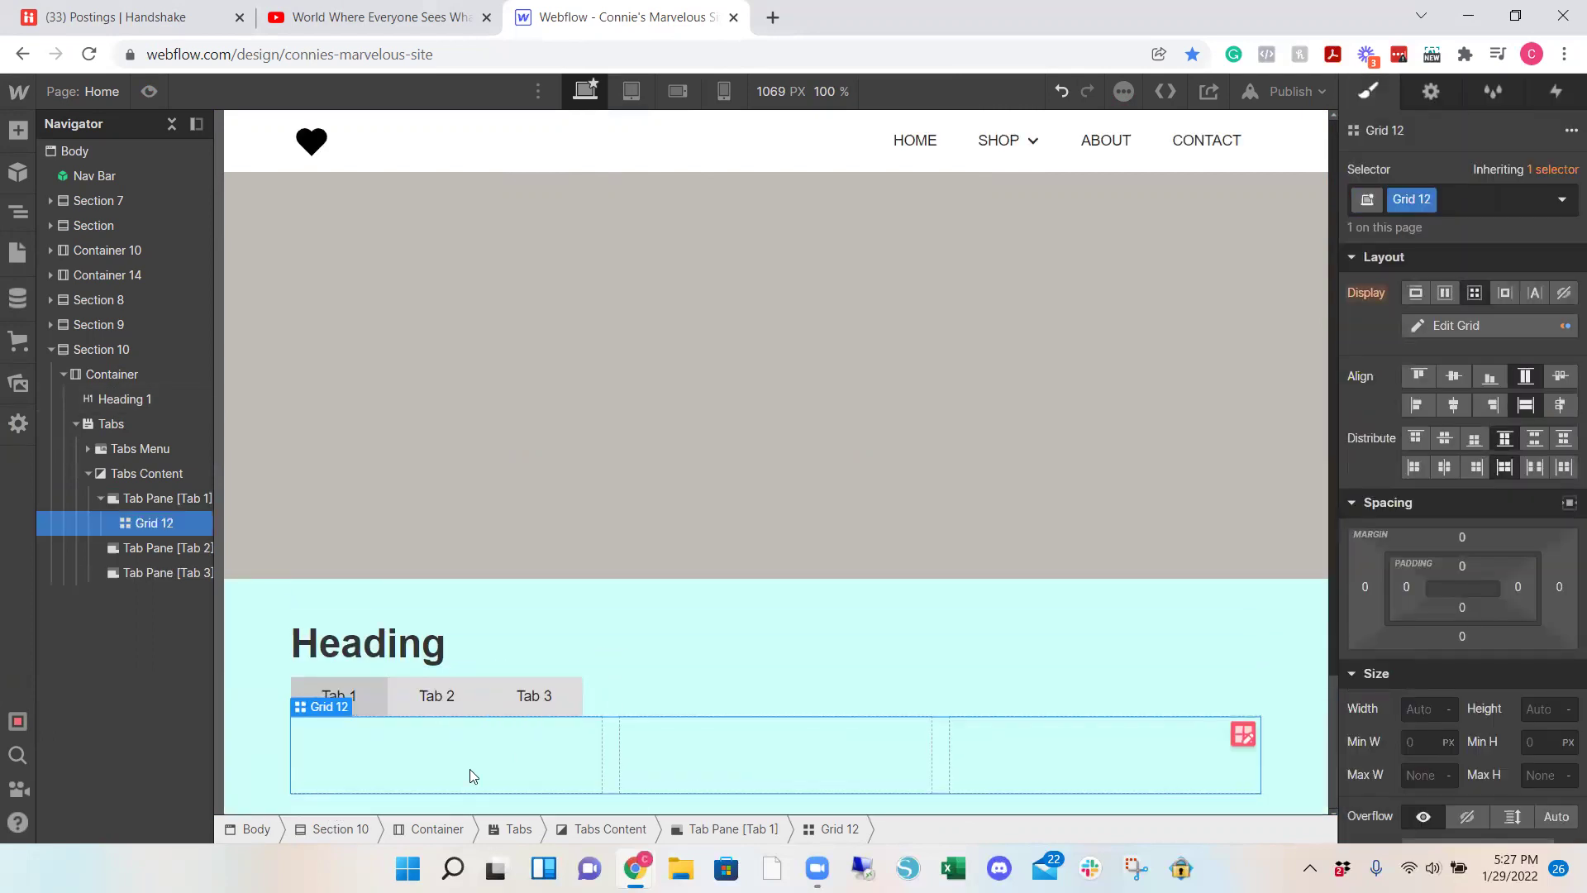
{"action": "key", "text": "F5"}
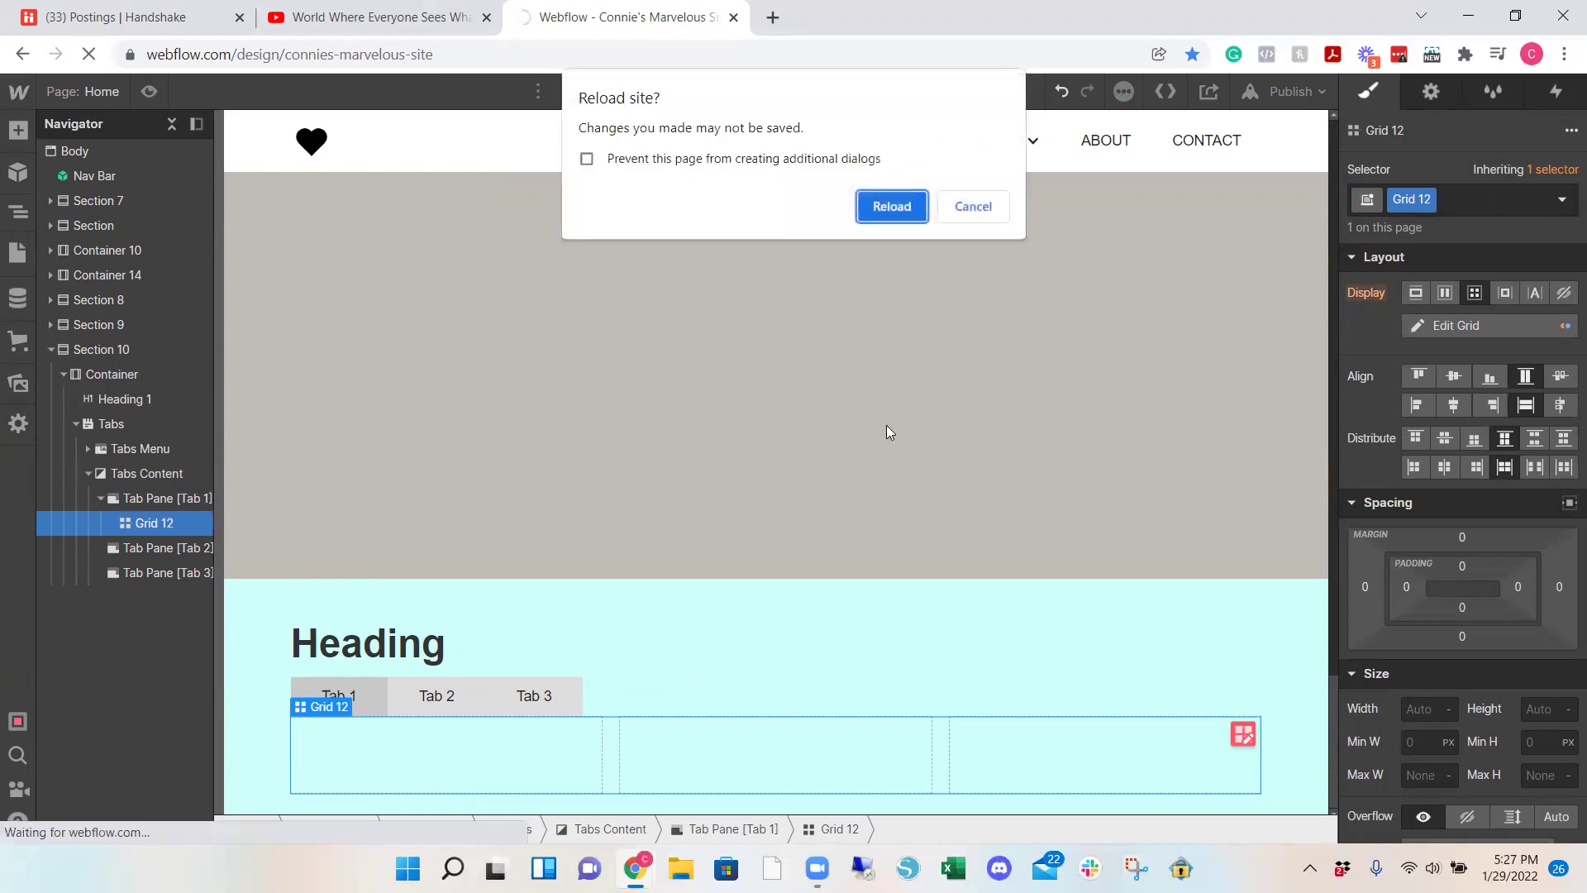
{"action": "left_click", "coordinate": [967, 208]}
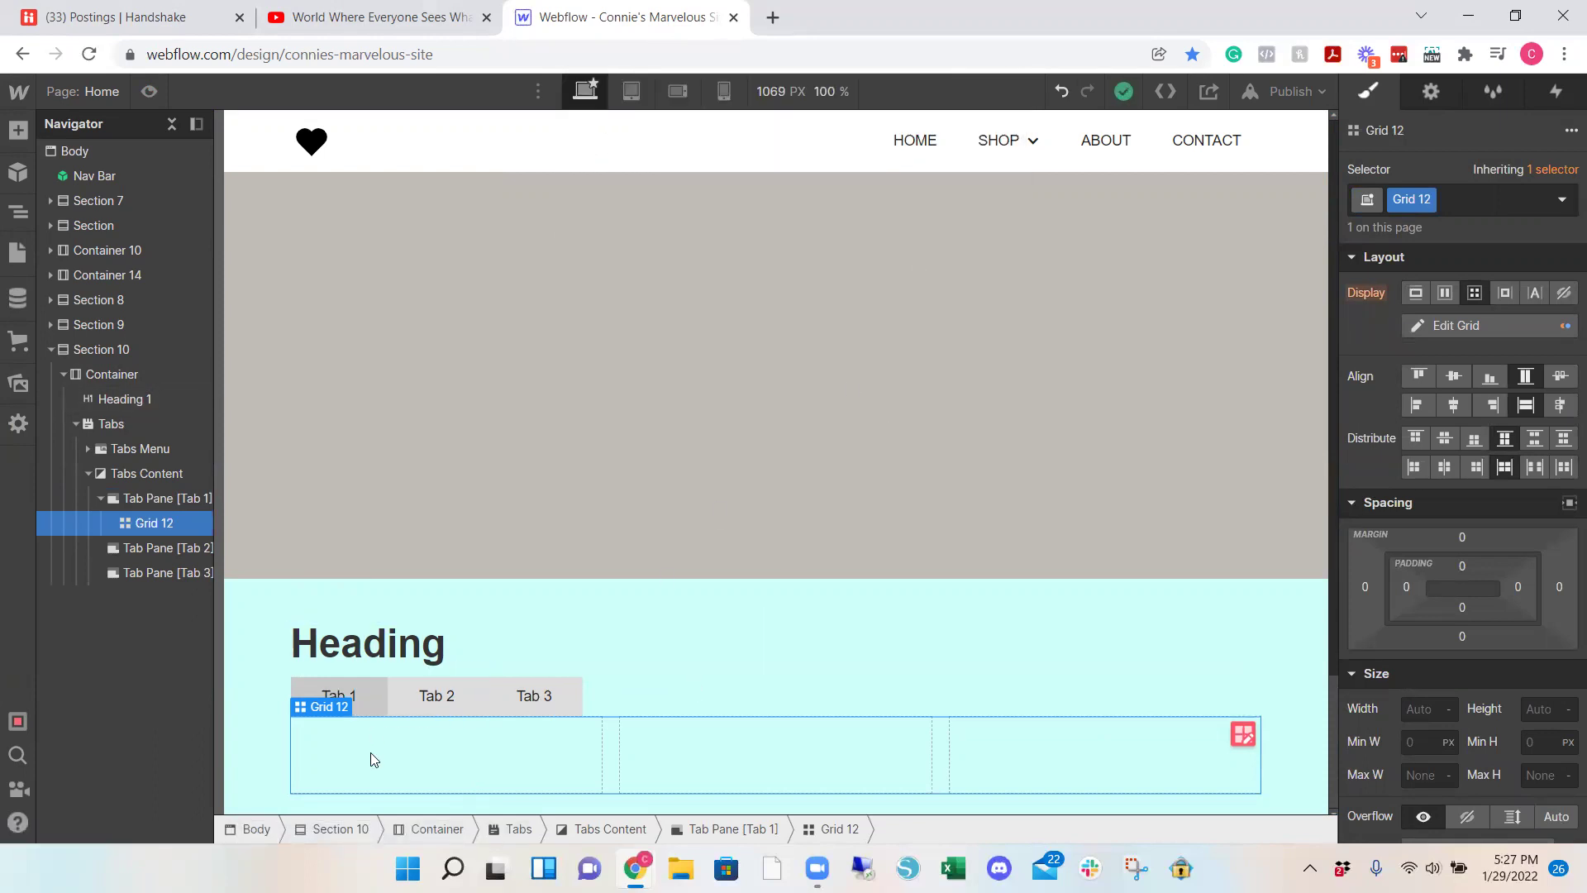
Step: Add a Div Block to Grid 12's first cell with a Heading inside
{"action": "key", "text": "ctrl+e"}
{"action": "type", "text": "div"}
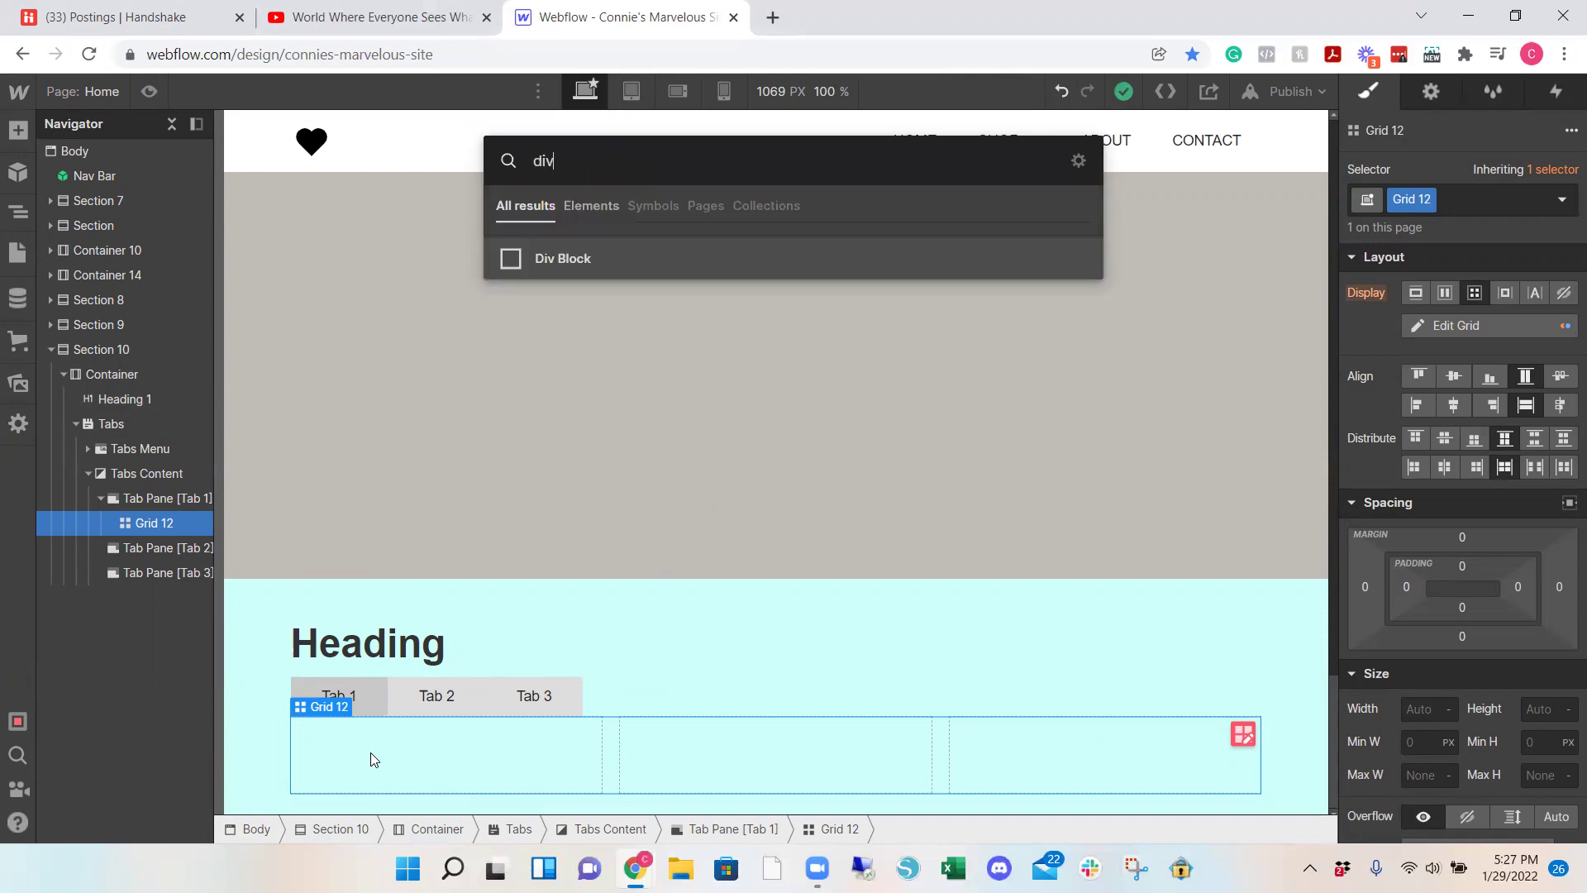
{"action": "key", "text": "Return"}
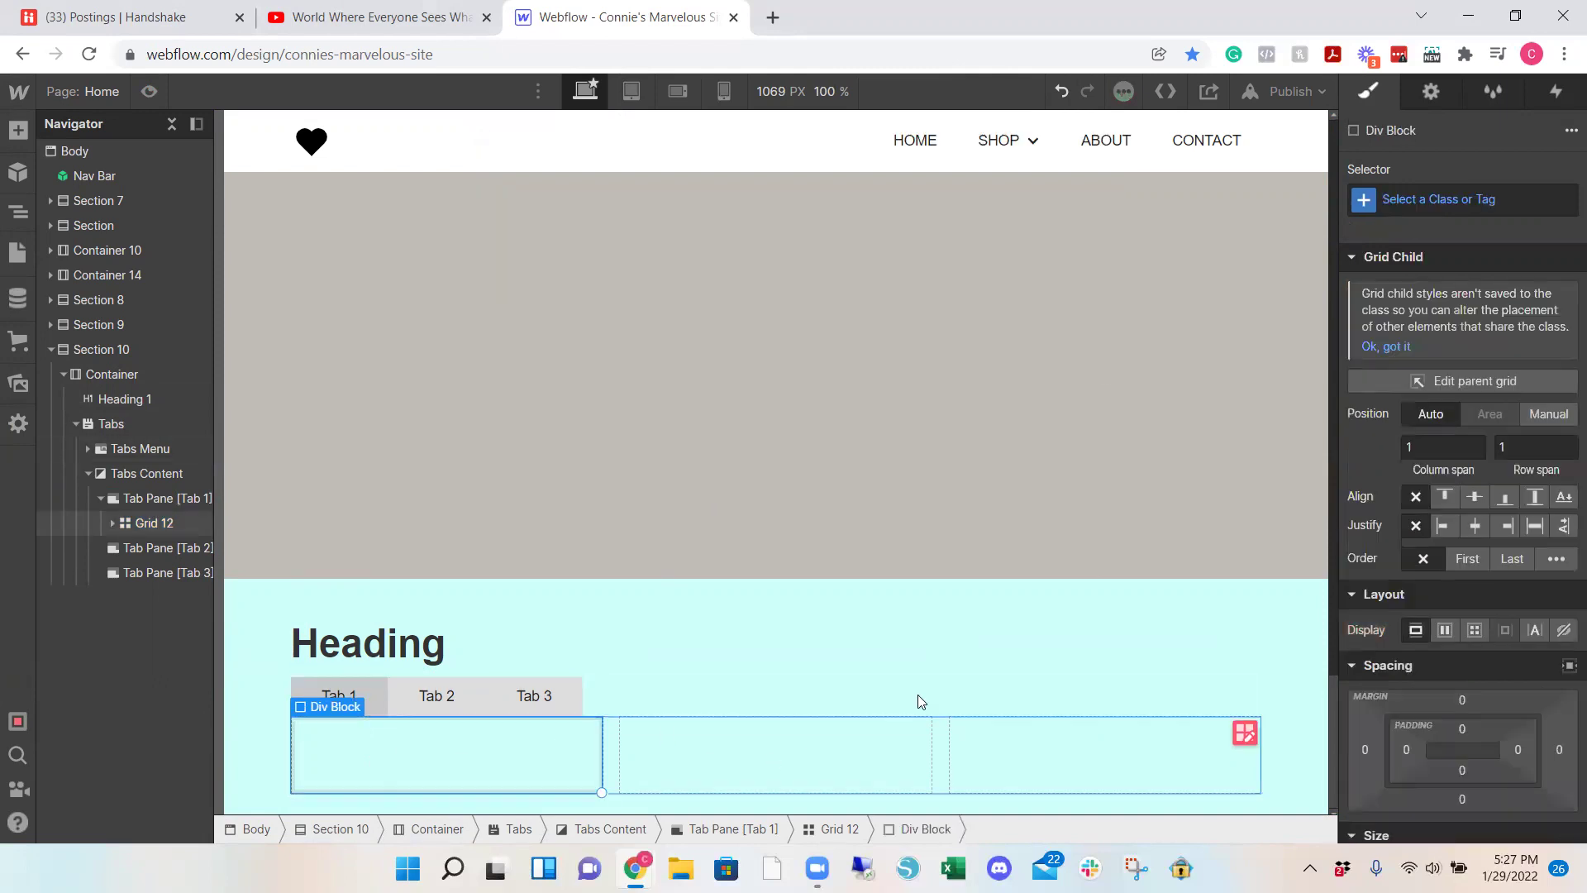
{"action": "key", "text": "ctrl+e"}
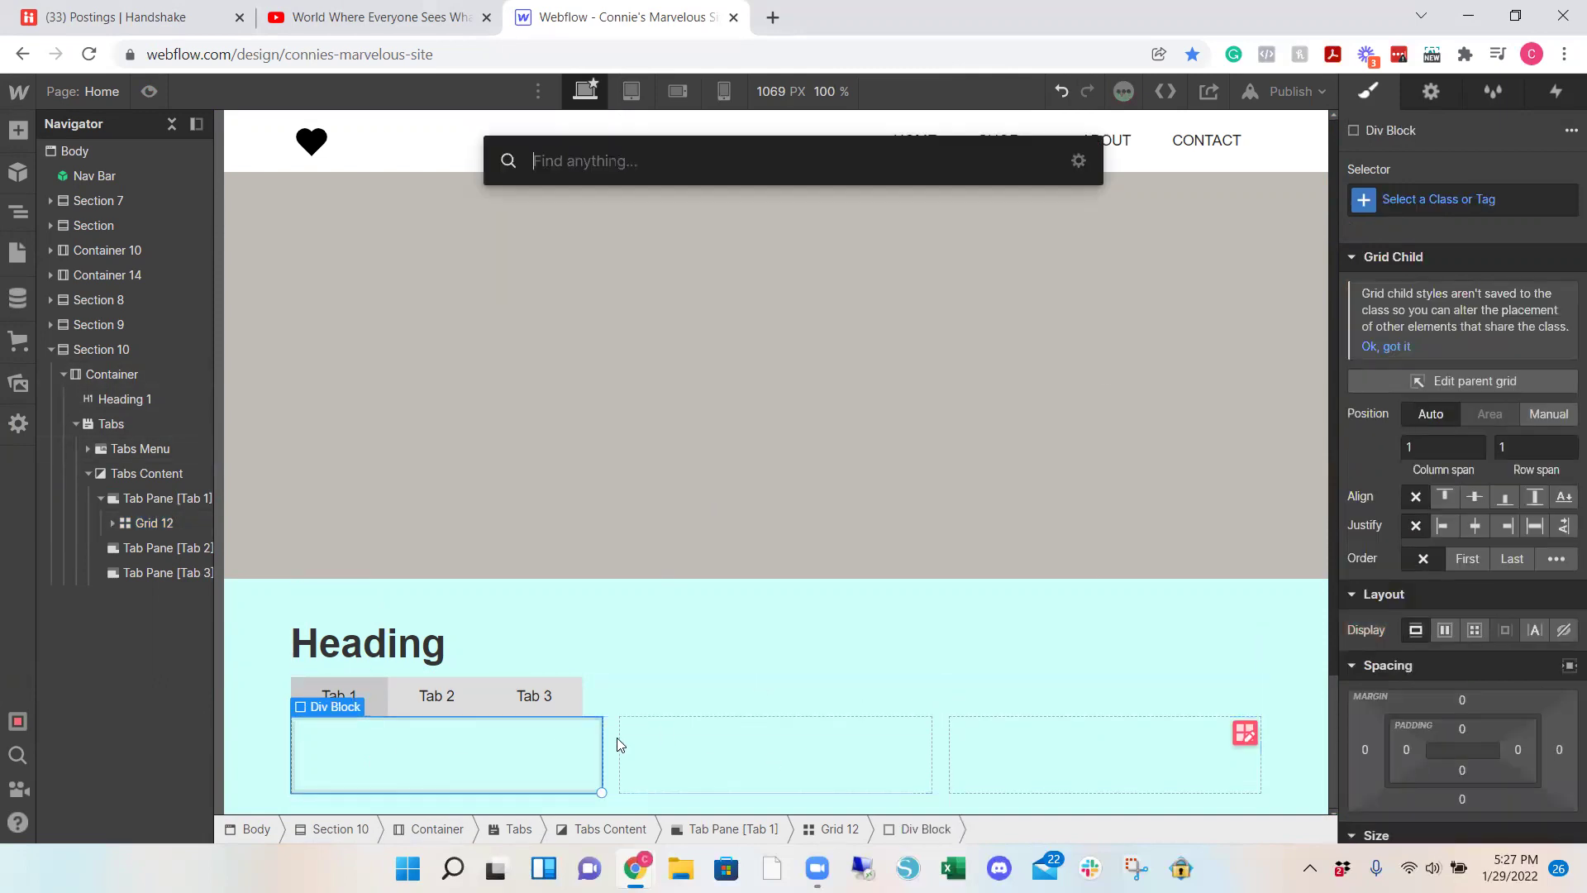
{"action": "type", "text": "head"}
{"action": "key", "text": "Return"}
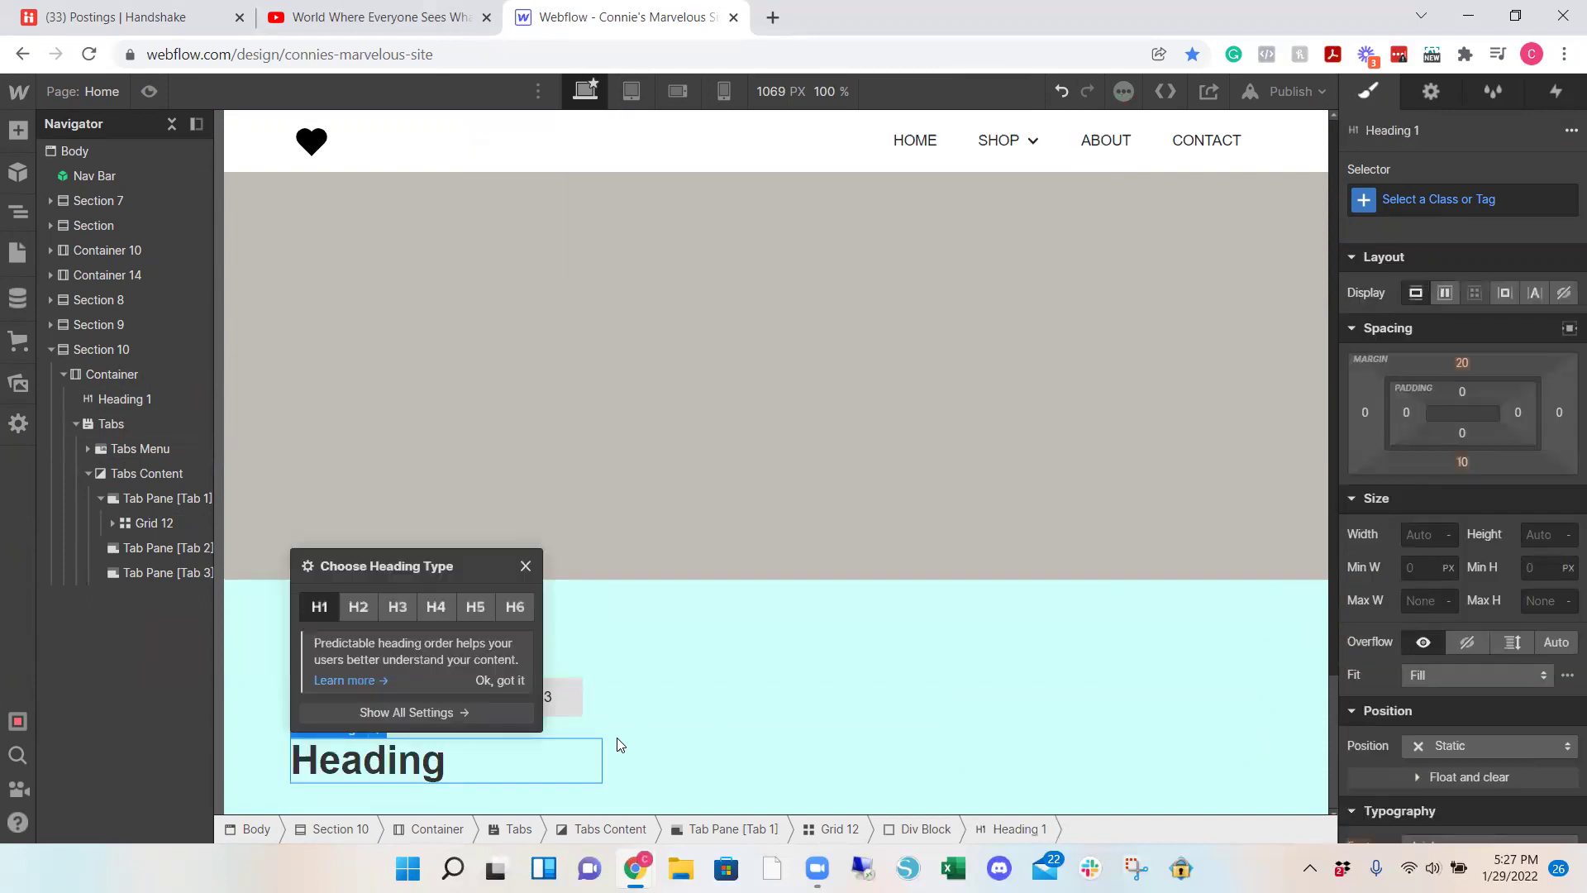
Step: Add a paragraph and a Button below the heading in the card
{"action": "key", "text": "ctrl+e"}
{"action": "type", "text": "para"}
{"action": "key", "text": "Return"}
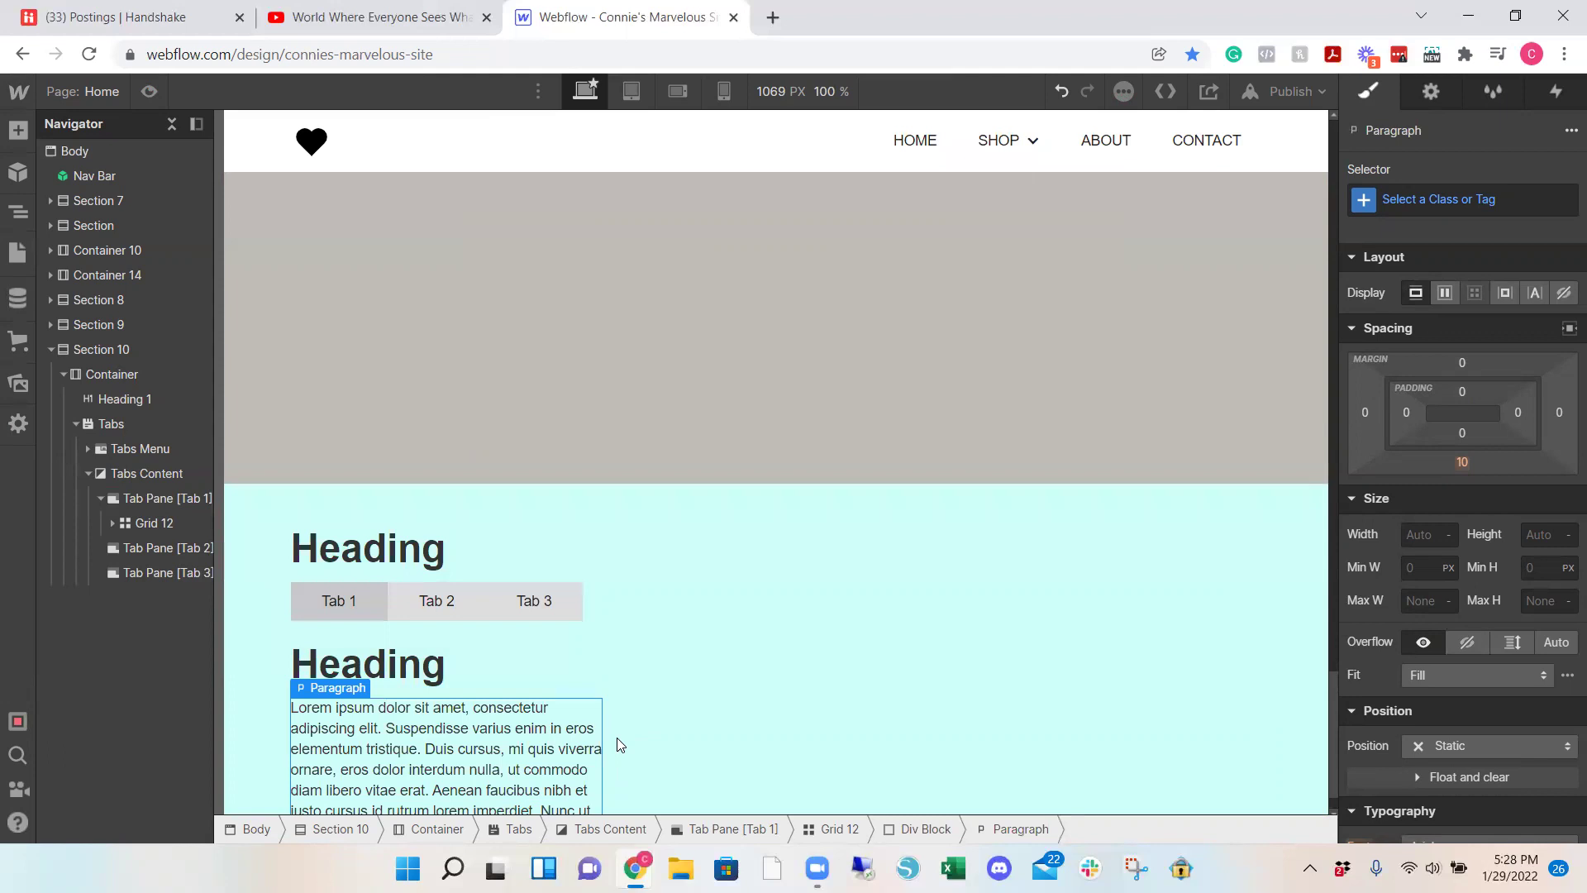
{"action": "key", "text": "ctrl+e"}
{"action": "type", "text": "butt"}
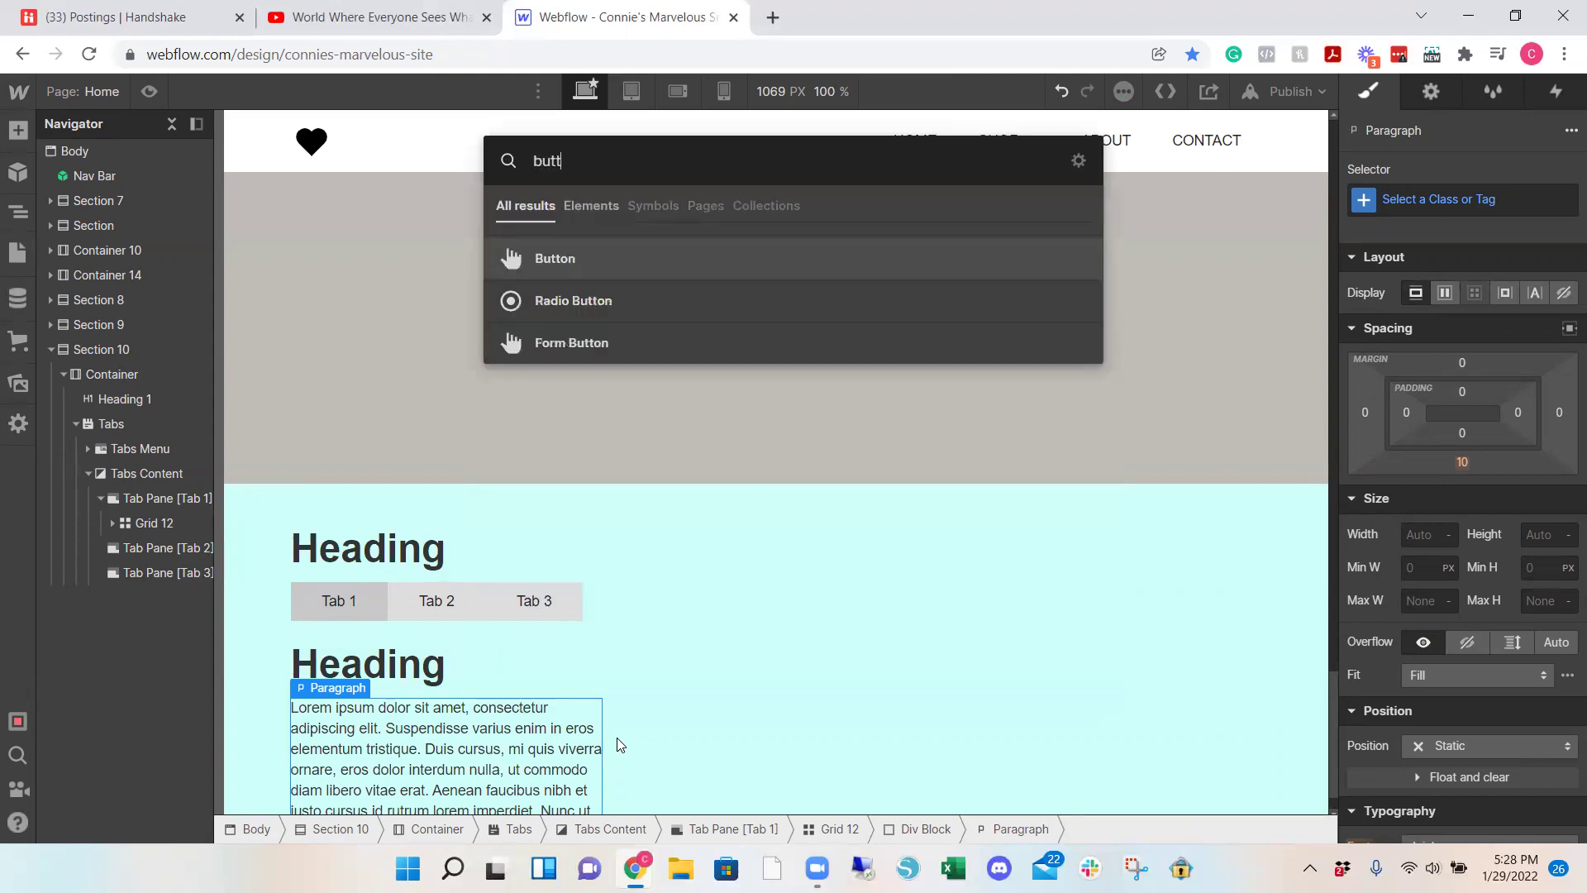
{"action": "key", "text": "Return"}
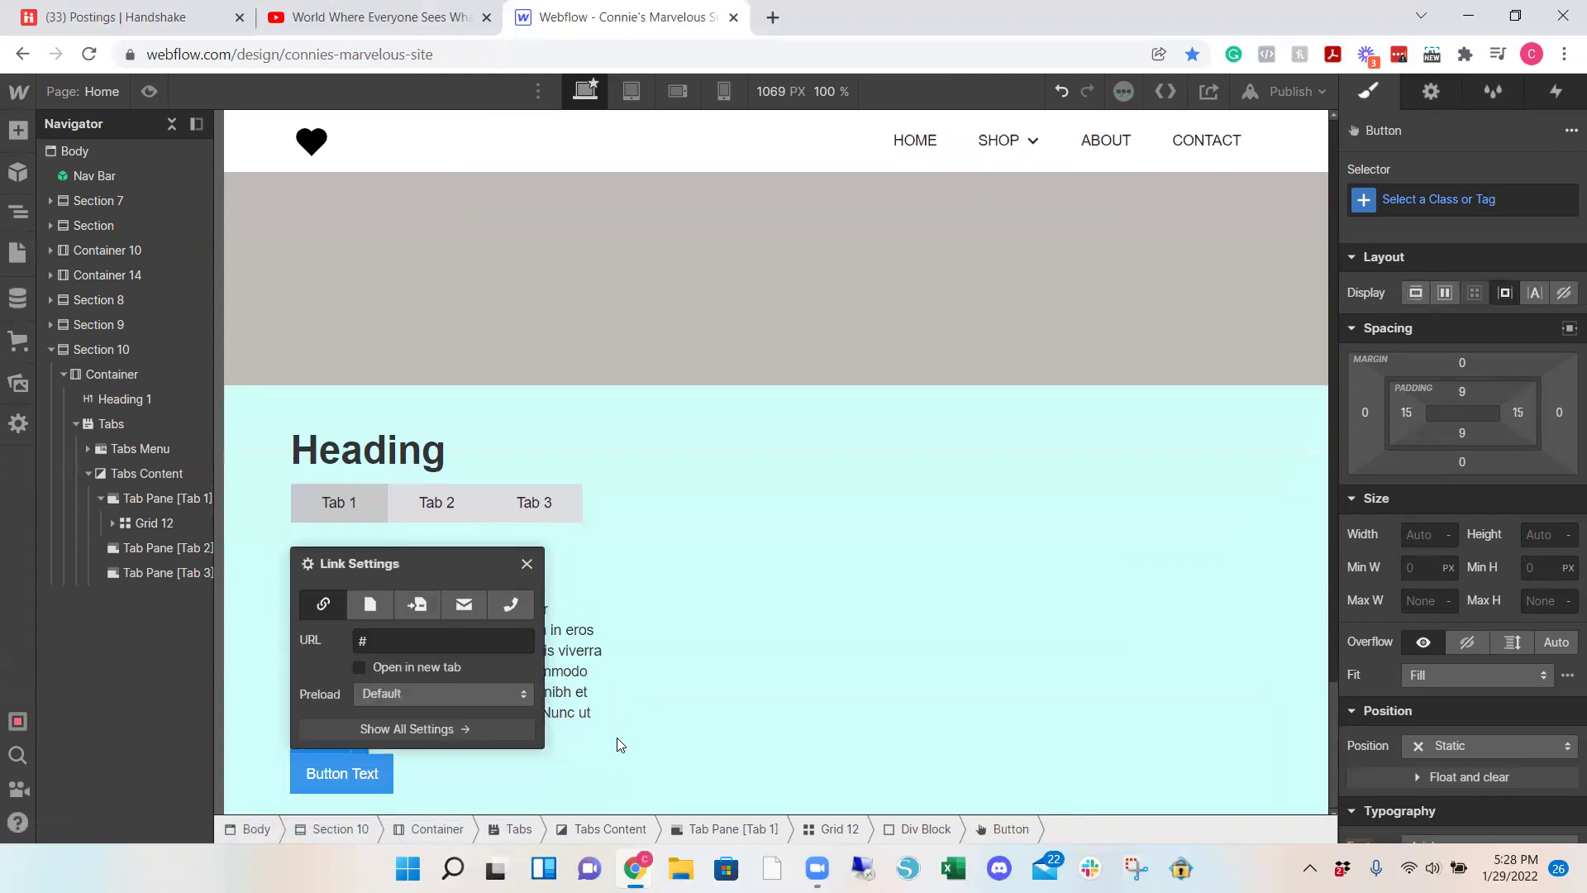
{"action": "left_click", "coordinate": [765, 475]}
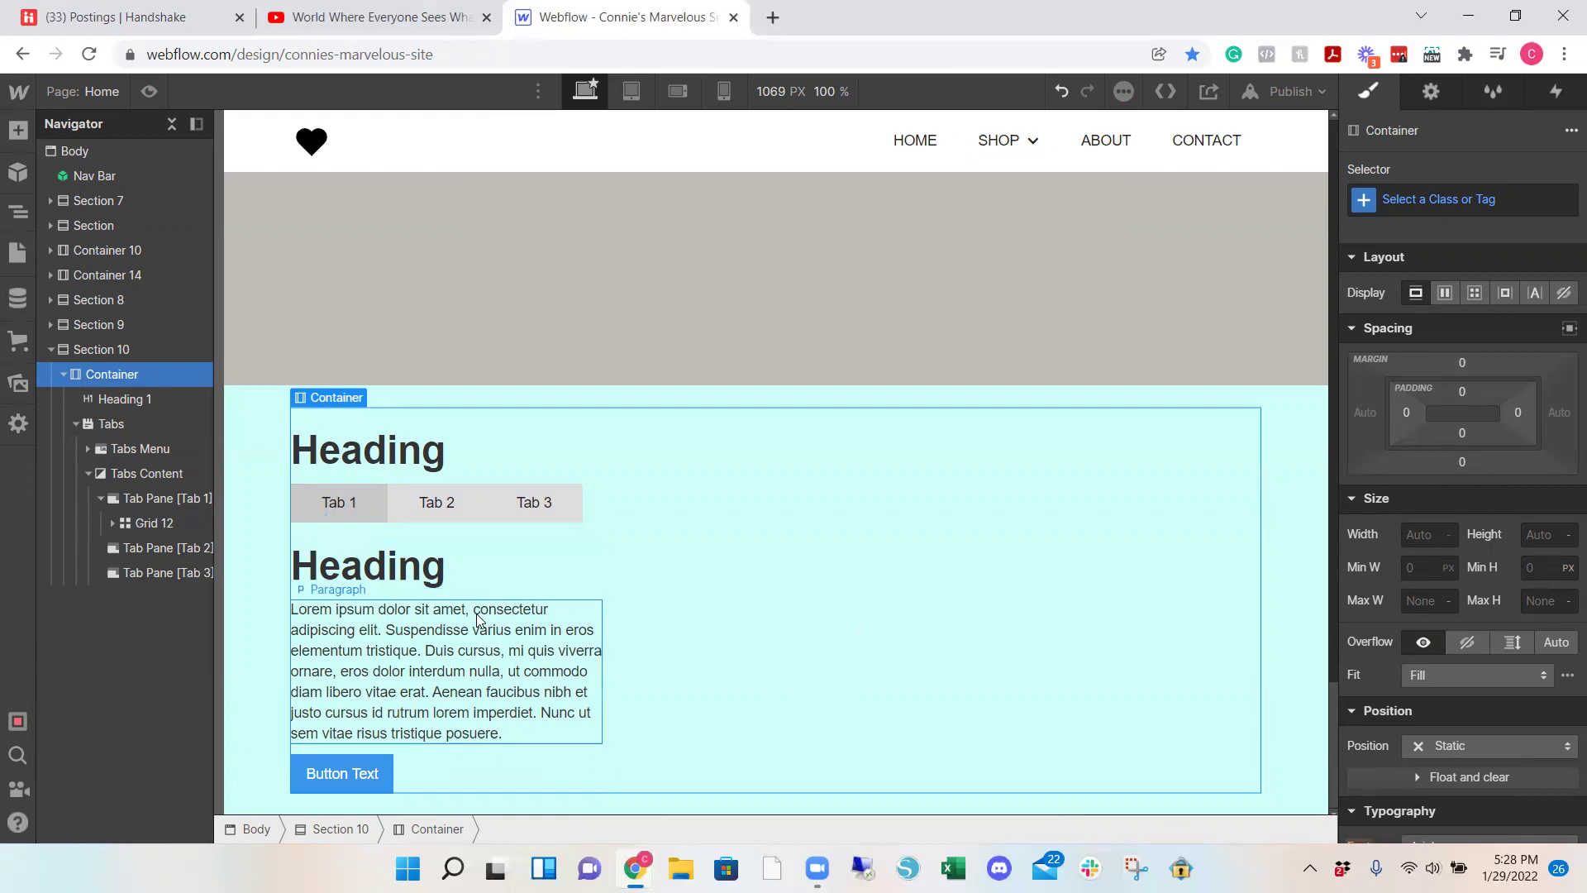
Step: Set the first card's background colour to white
{"action": "left_click", "coordinate": [560, 772]}
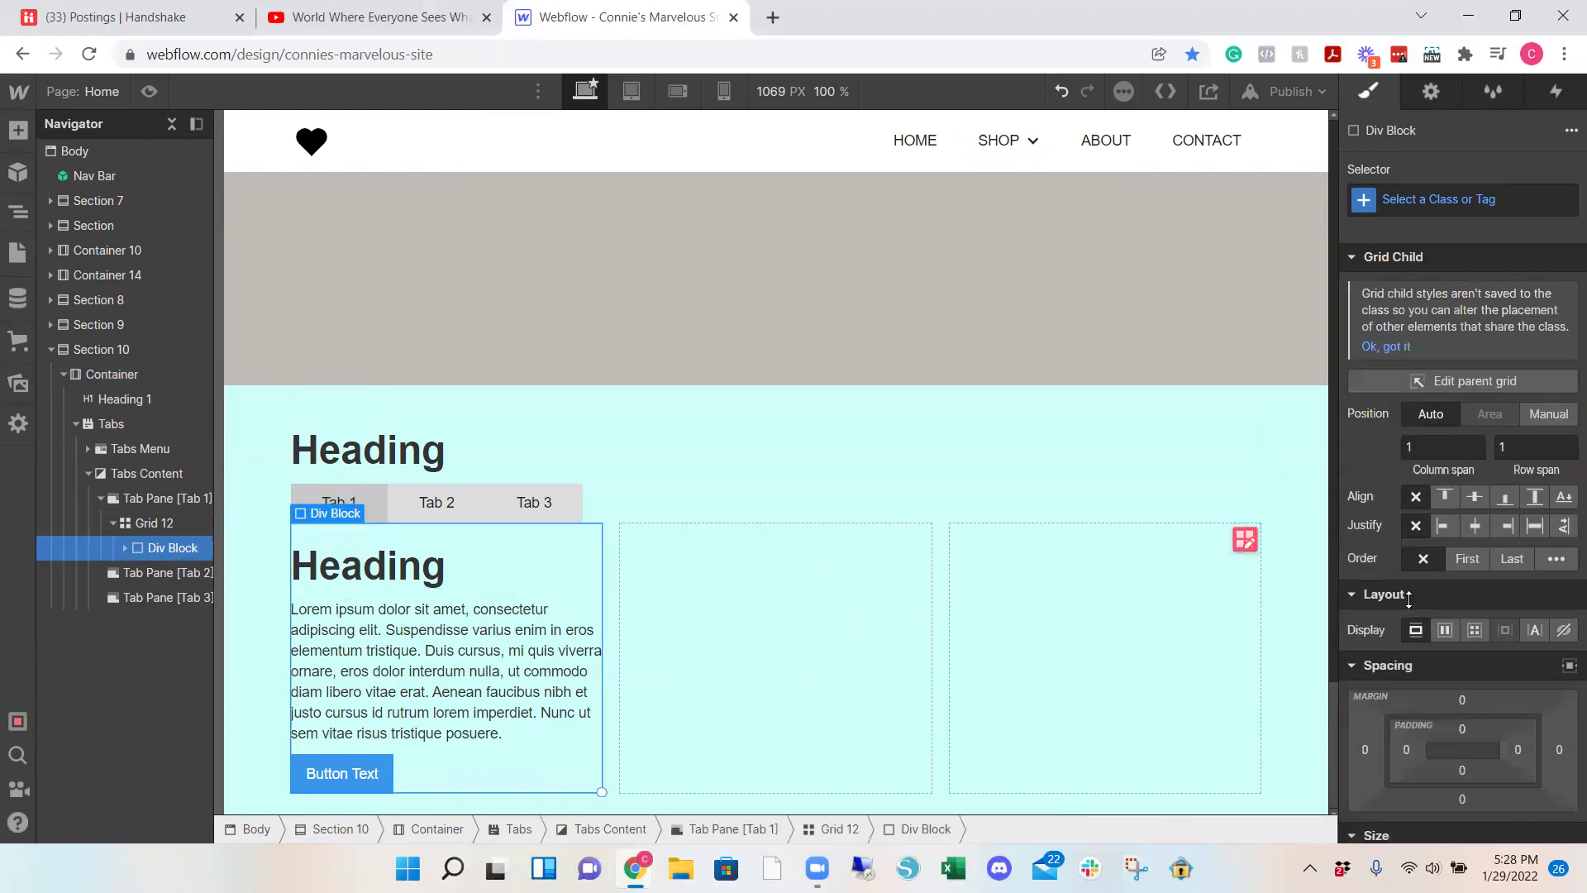
{"action": "scroll", "coordinate": [1408, 599], "scroll_direction": "down", "scroll_amount": 9}
{"action": "left_click", "coordinate": [1413, 733]}
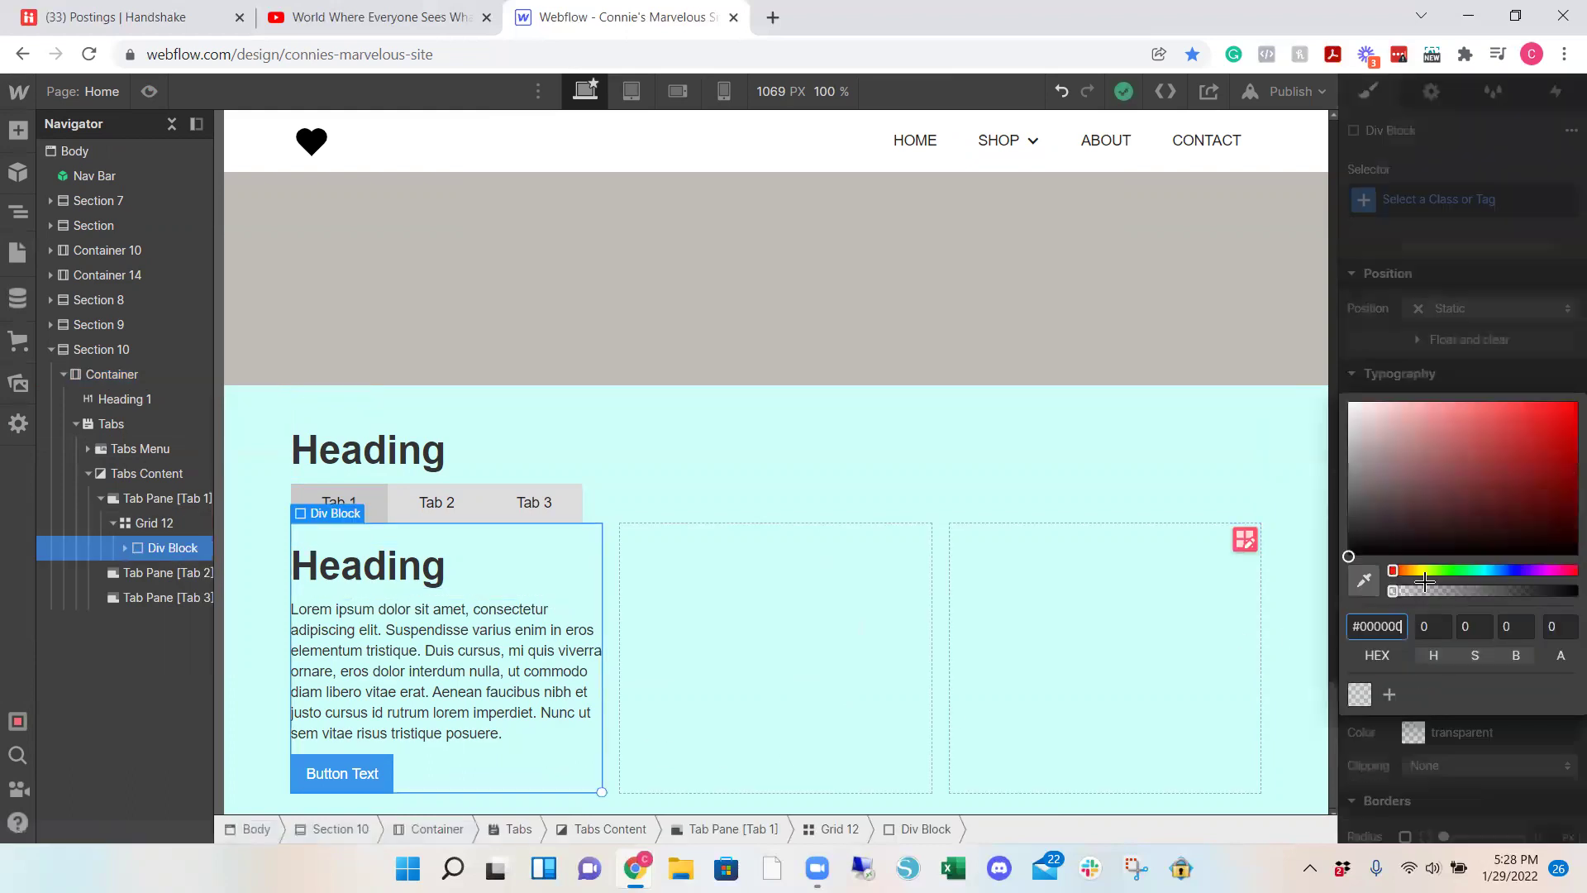
{"action": "left_click", "coordinate": [1349, 418]}
{"action": "left_click_drag", "start_coordinate": [1325, 398], "coordinate": [1315, 373]}
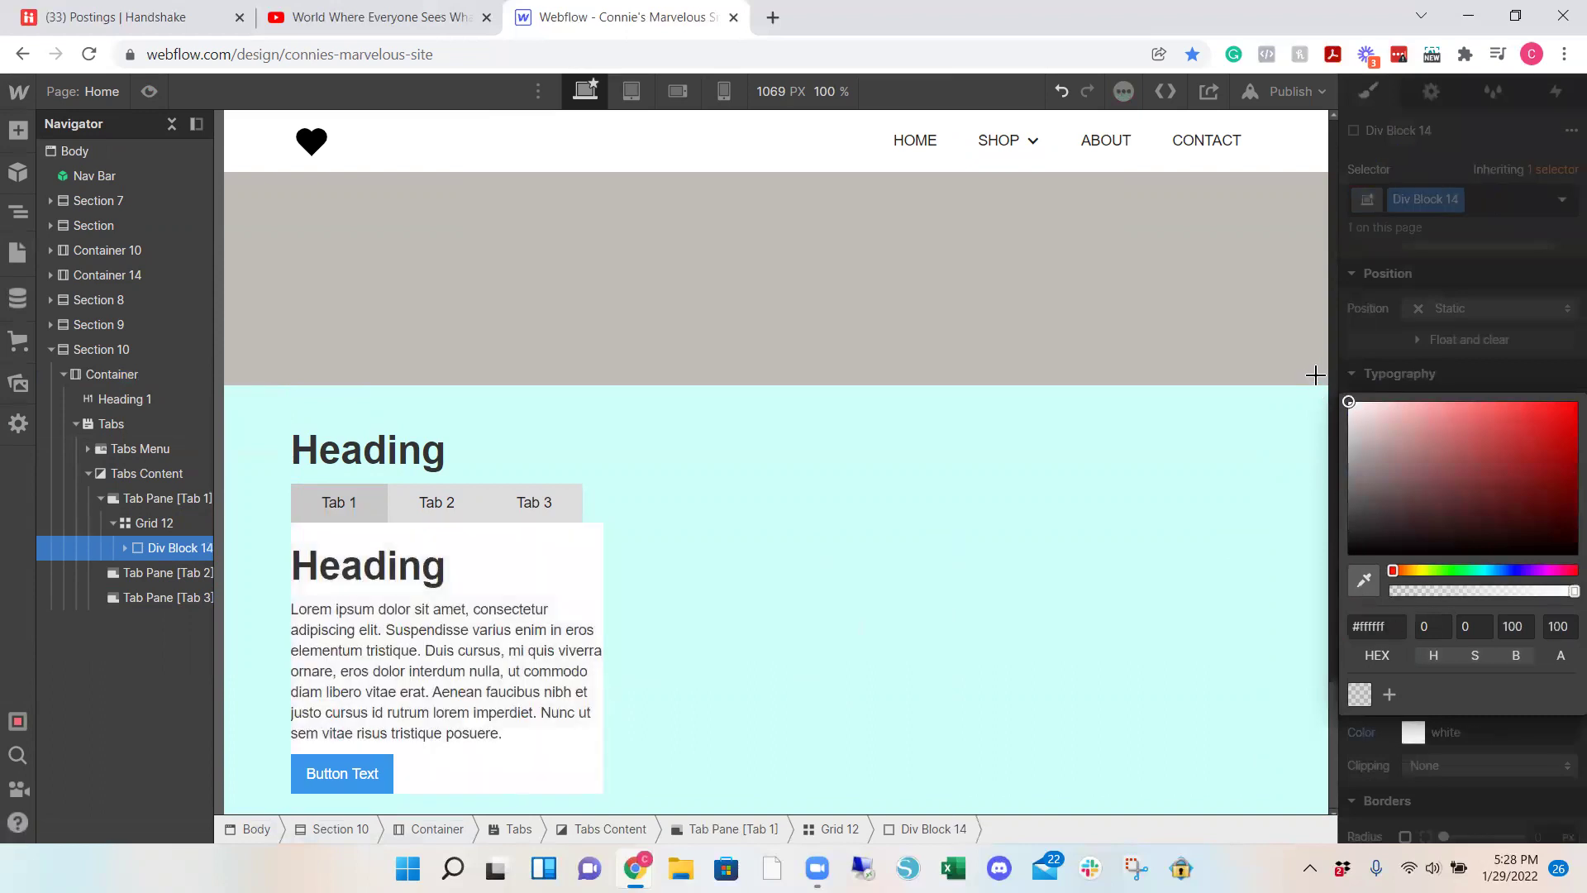
Step: Change the section heading to 'What package works for you?'
{"action": "left_click", "coordinate": [835, 446]}
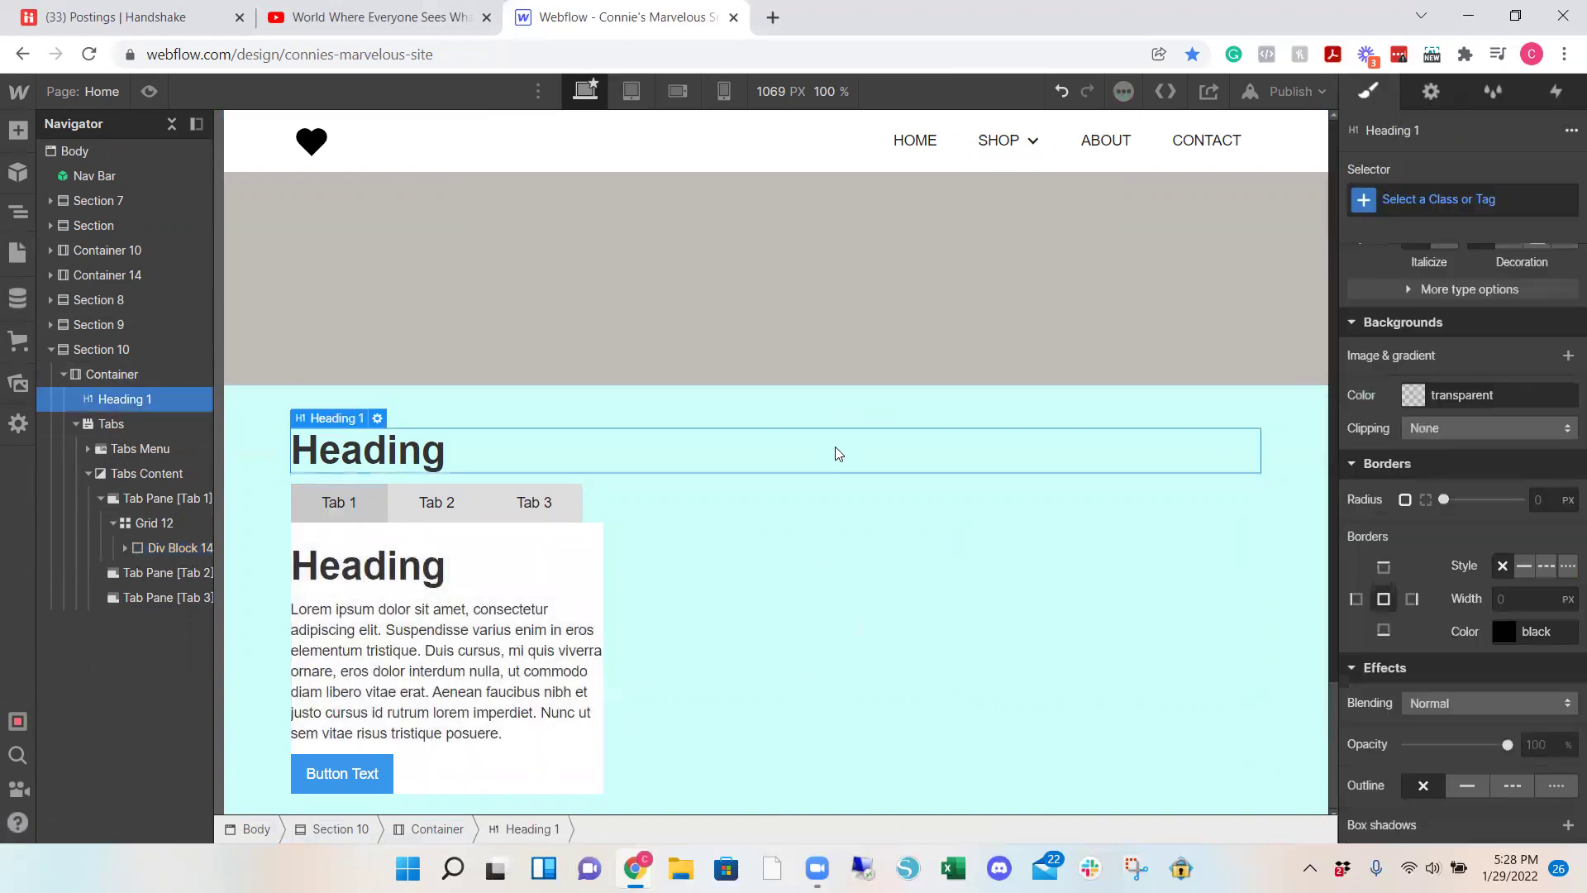
{"action": "double_click", "coordinate": [747, 446]}
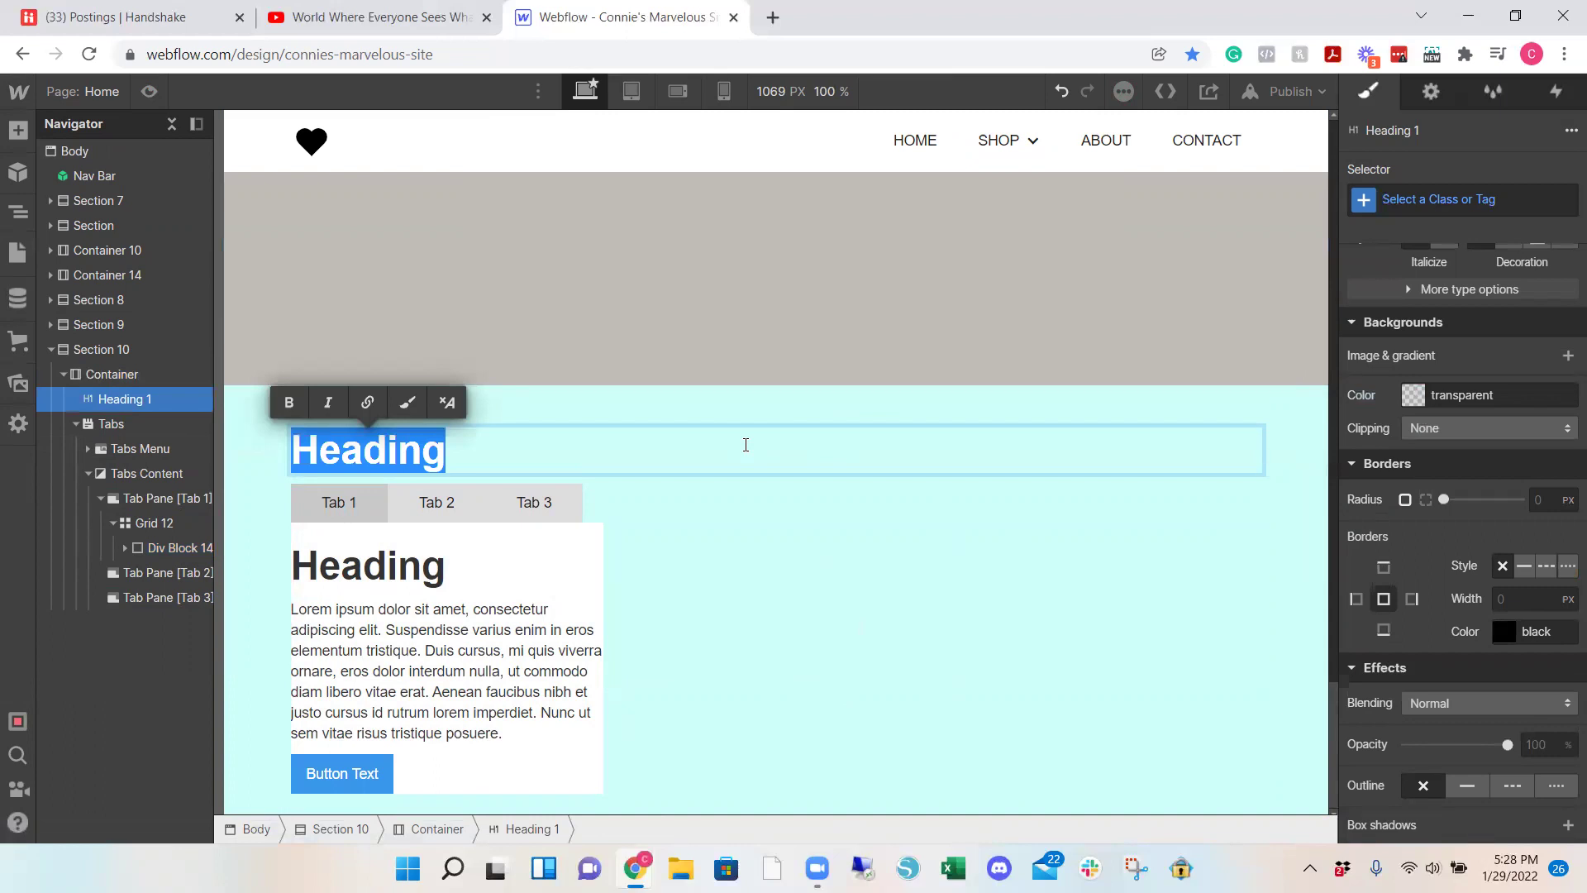
{"action": "type", "text": "What pac"}
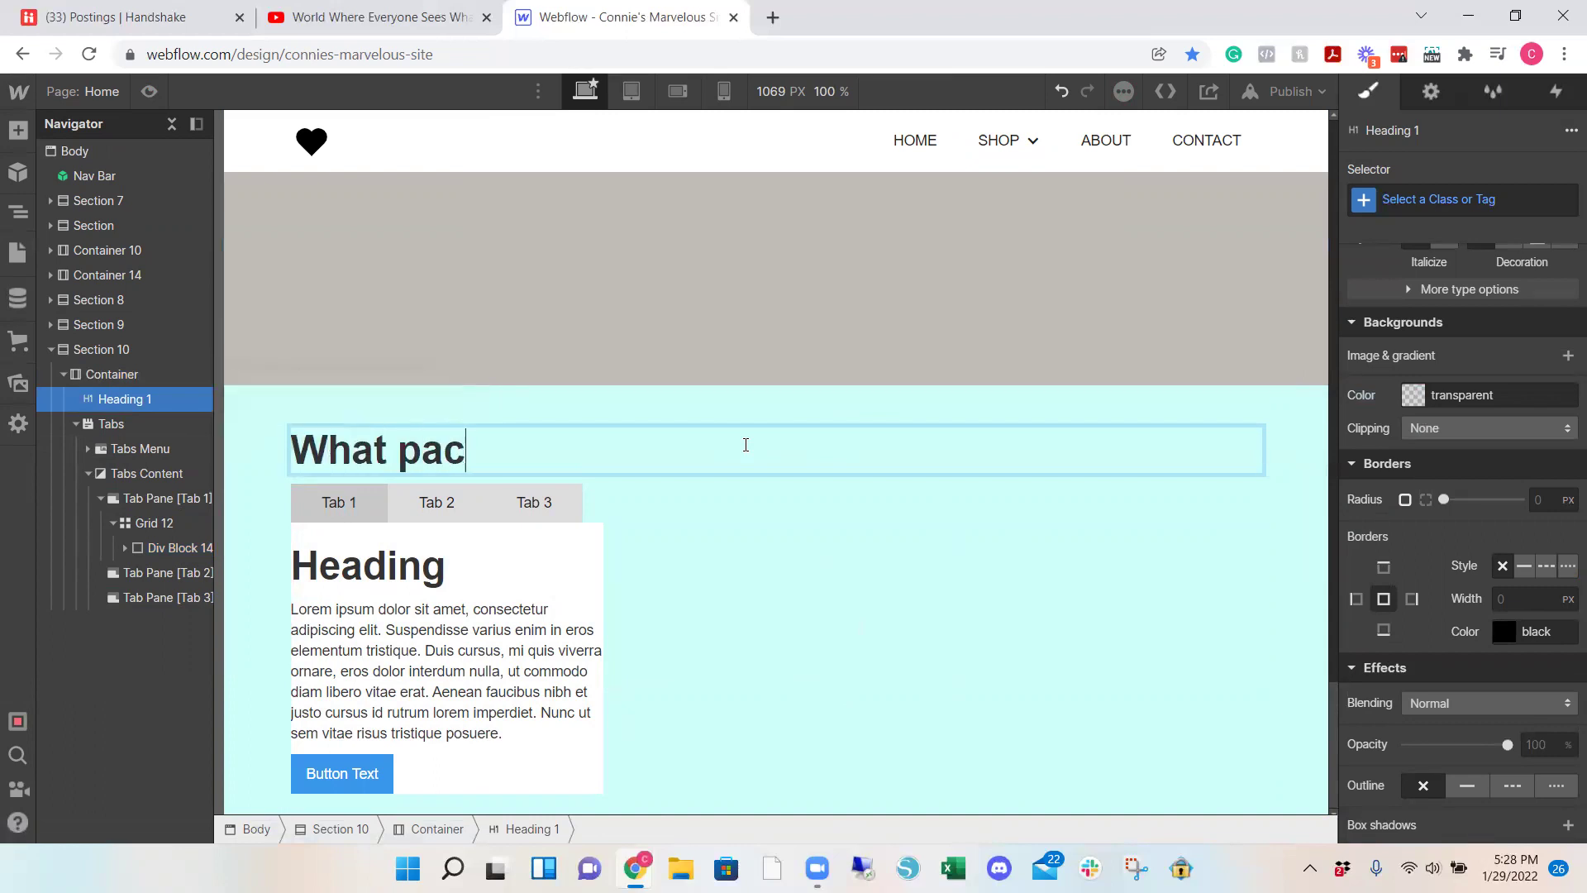
{"action": "type", "text": "kage works for"}
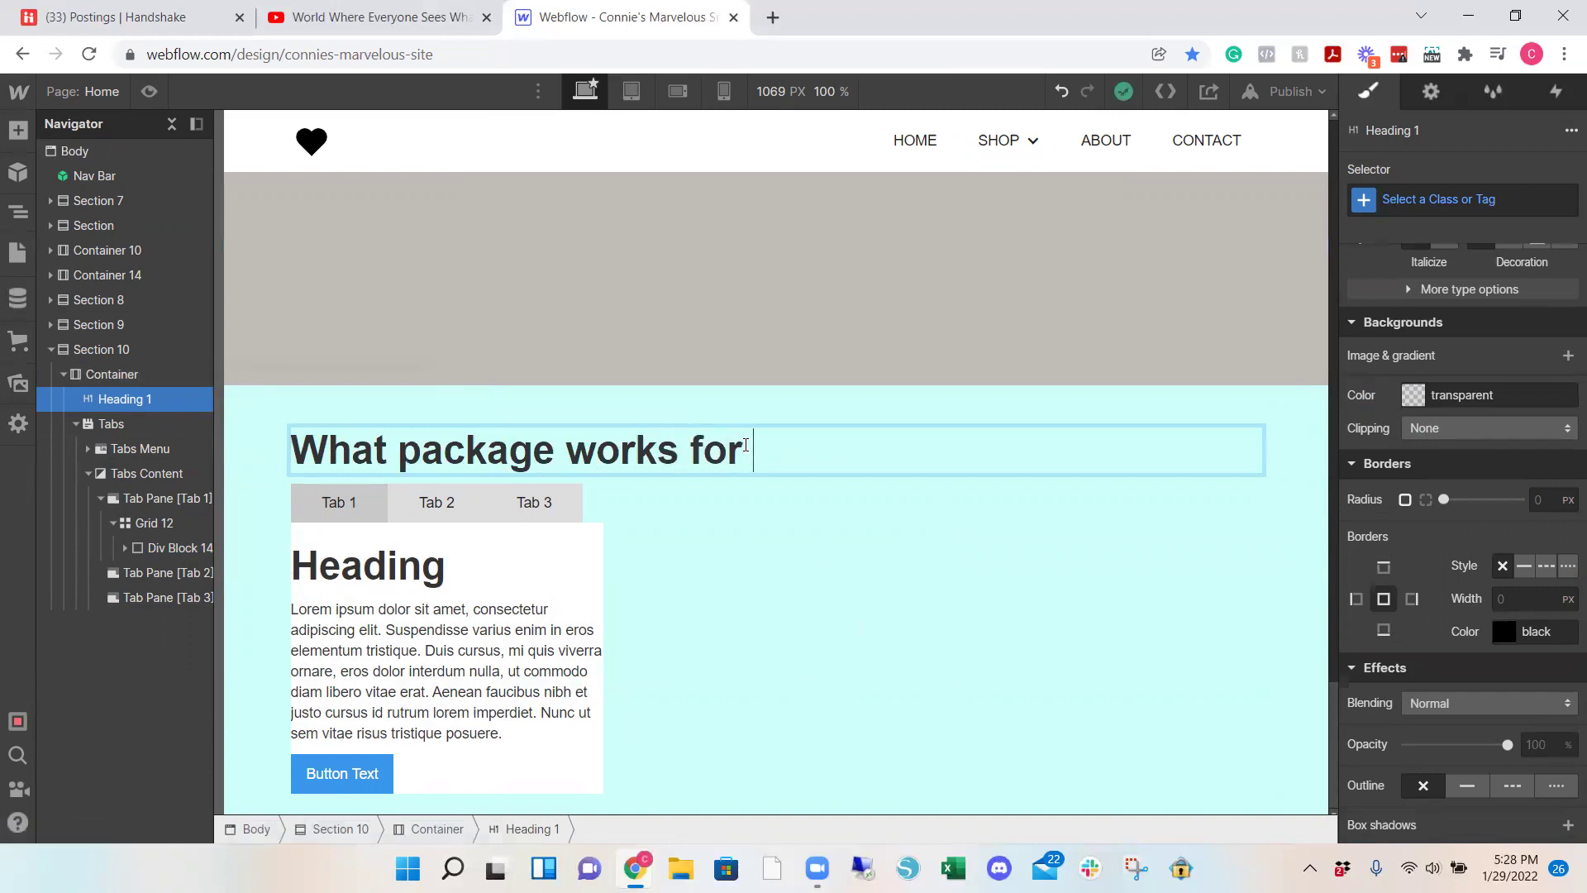
{"action": "type", "text": " you?"}
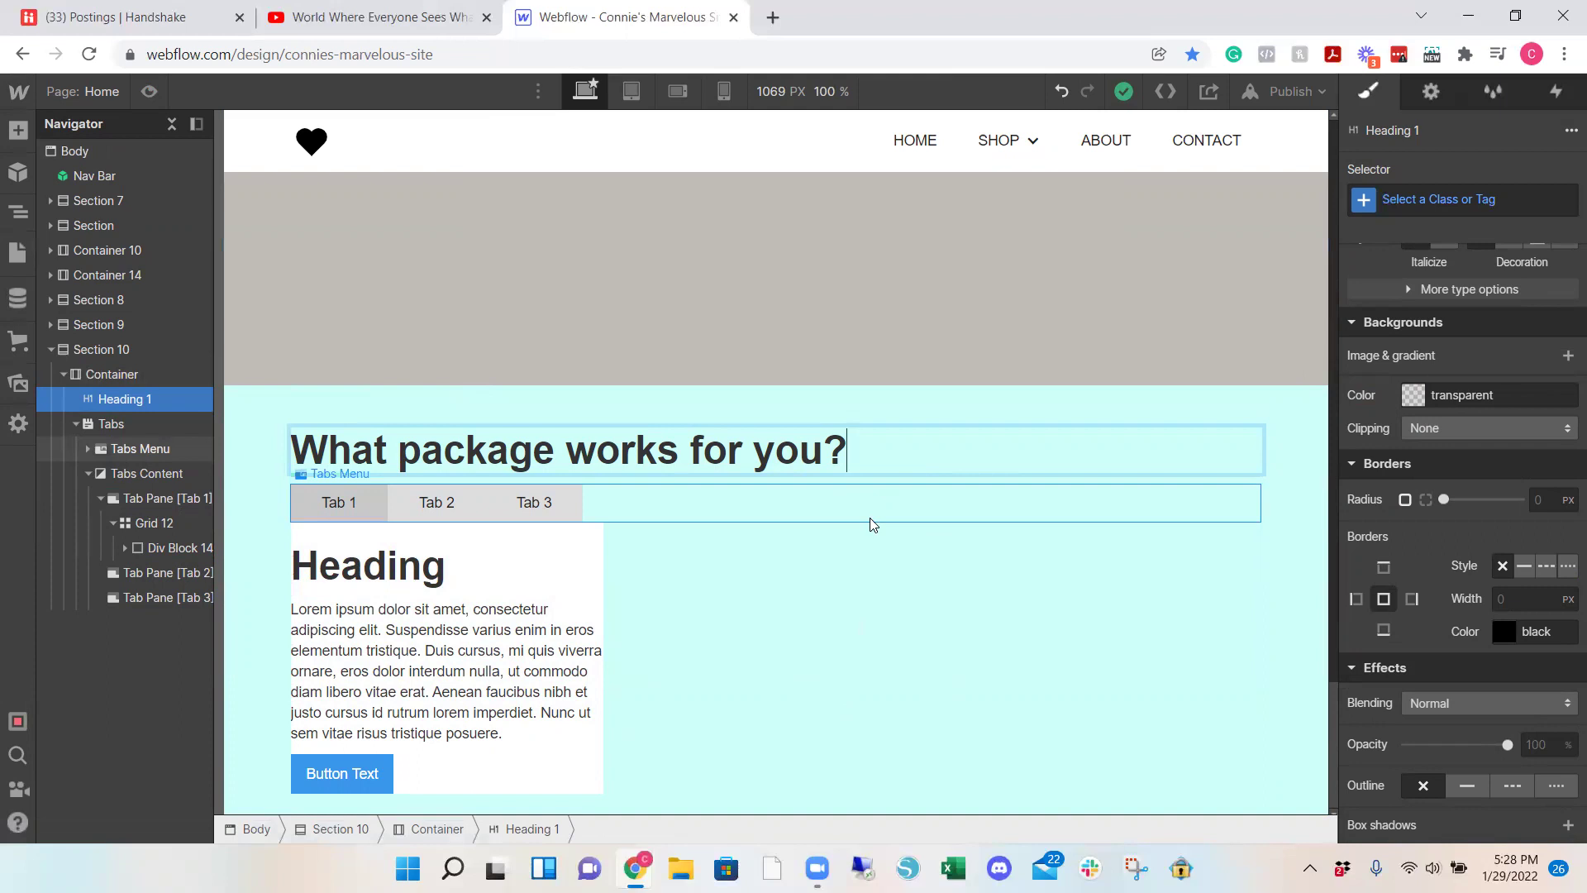
Step: Set the Container to Flex display, vertical direction, centre alignment
{"action": "key", "text": "Escape"}
{"action": "left_click", "coordinate": [124, 376]}
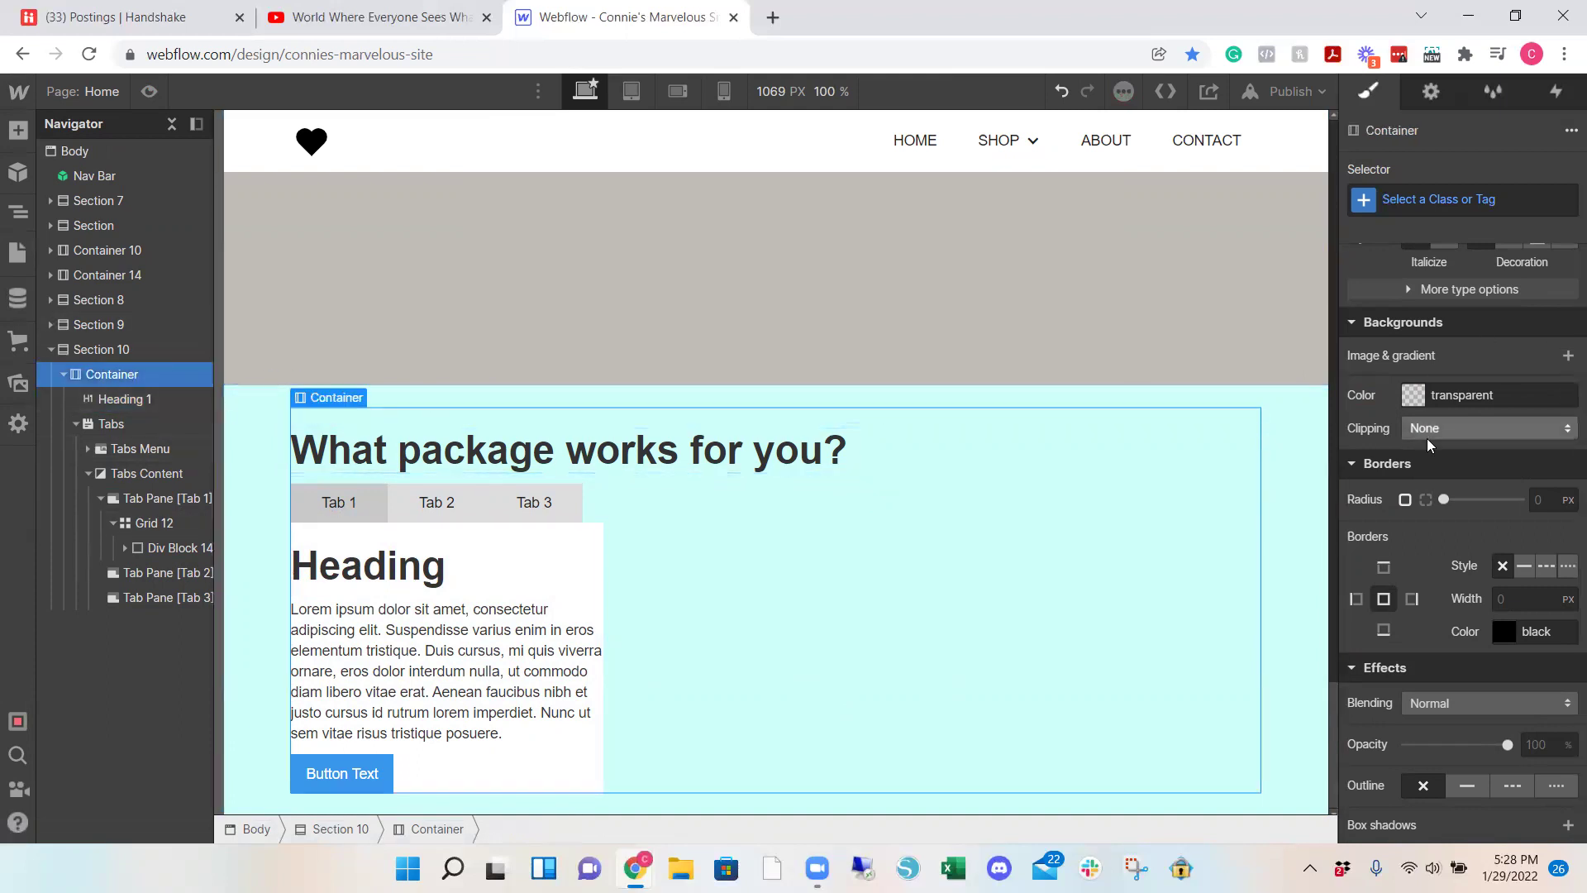
{"action": "scroll", "coordinate": [1427, 438], "scroll_direction": "up", "scroll_amount": 10}
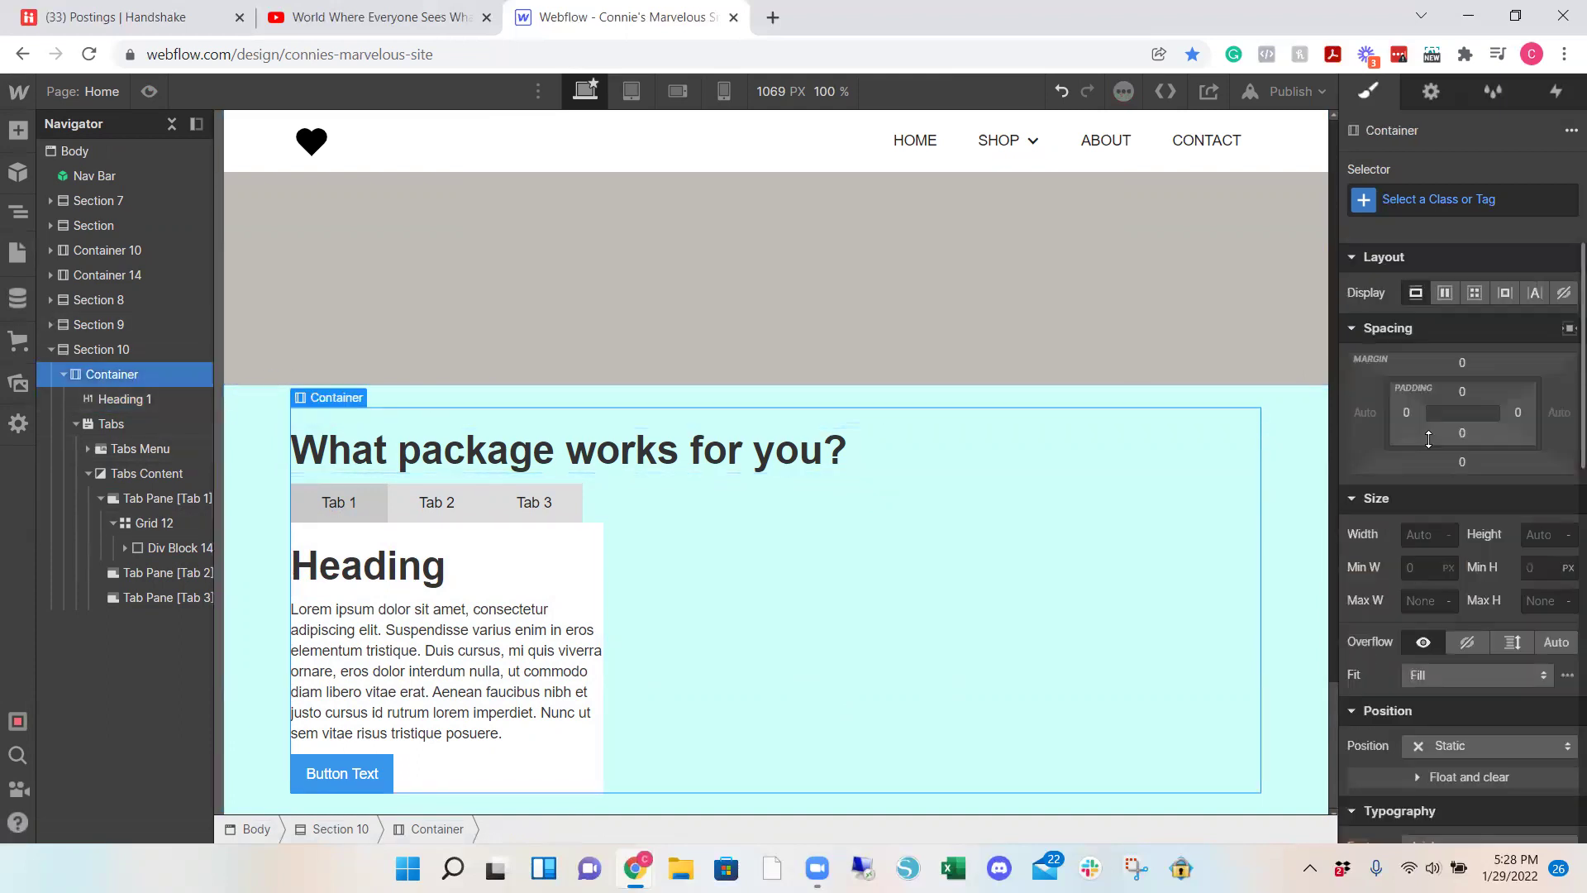
{"action": "left_click", "coordinate": [1443, 299]}
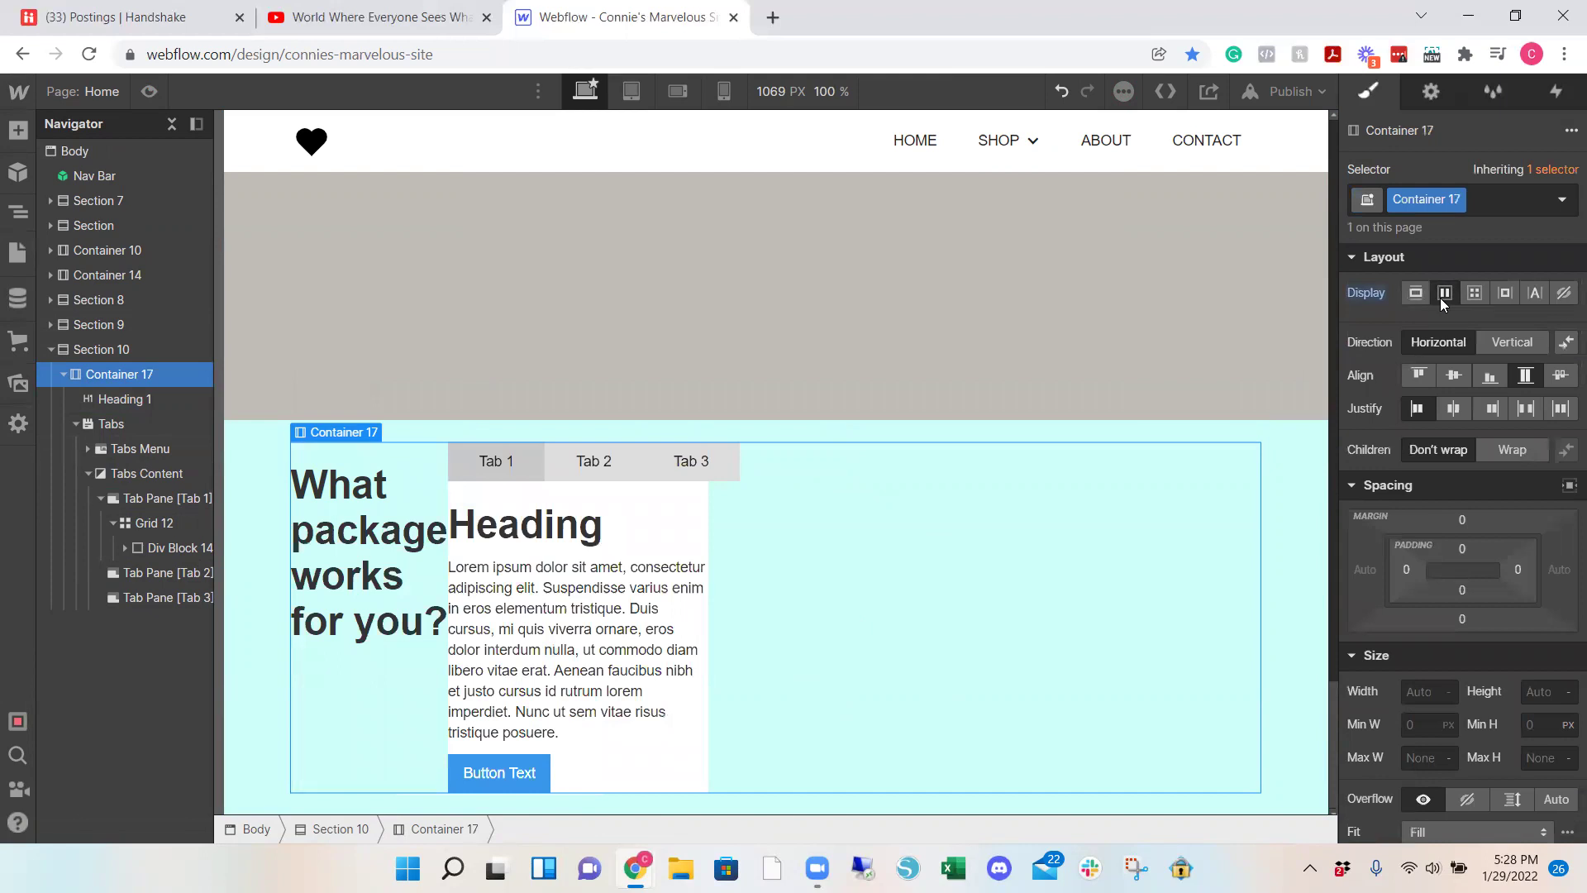
{"action": "left_click", "coordinate": [1508, 343]}
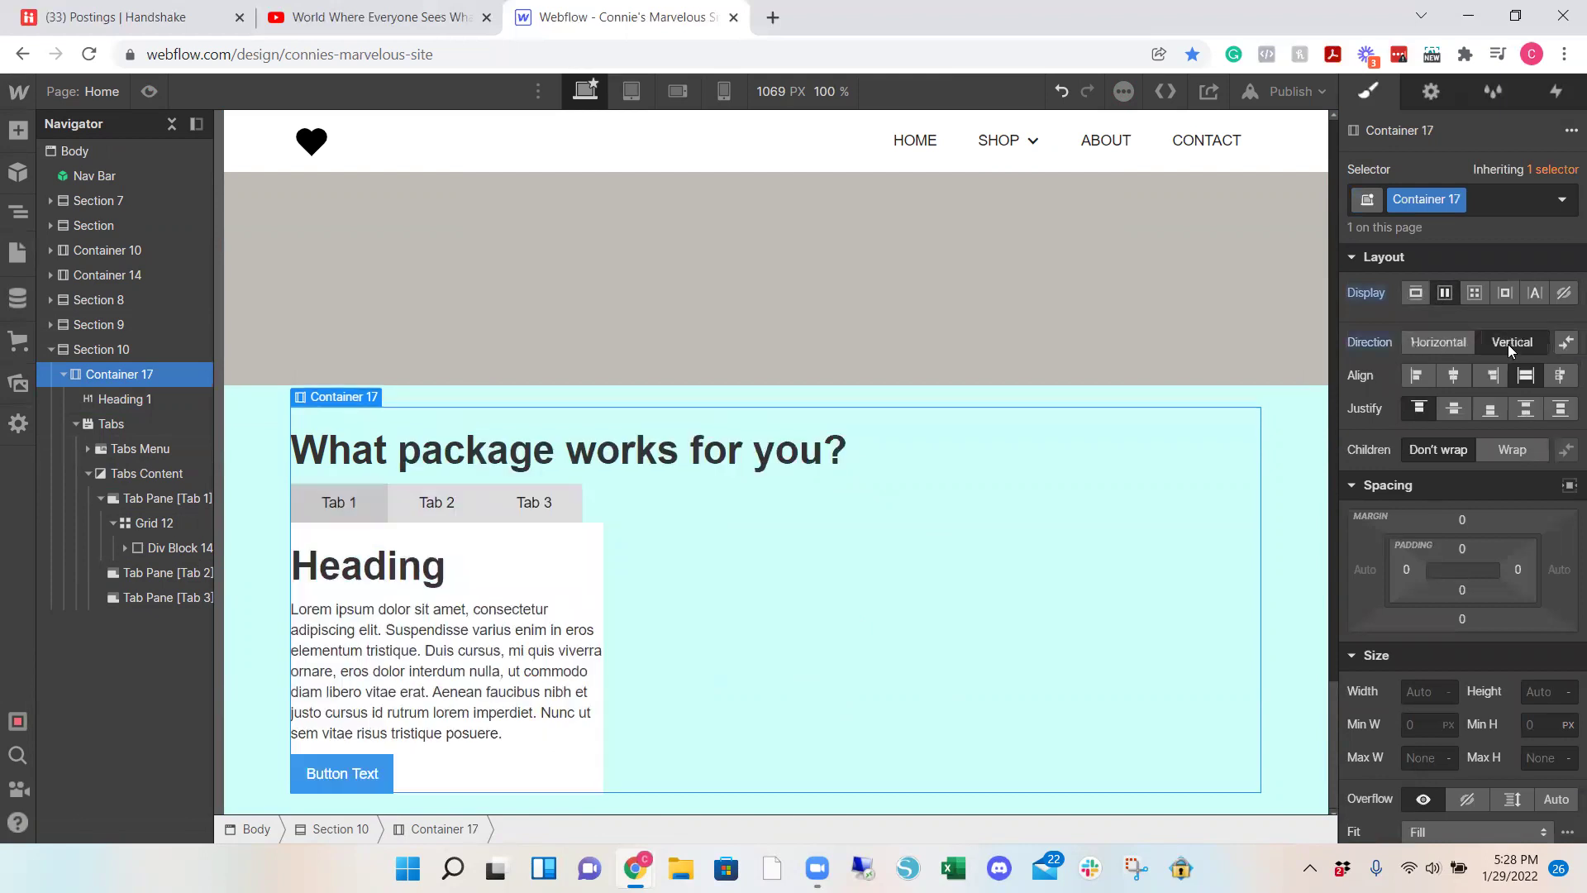
{"action": "left_click", "coordinate": [1455, 377]}
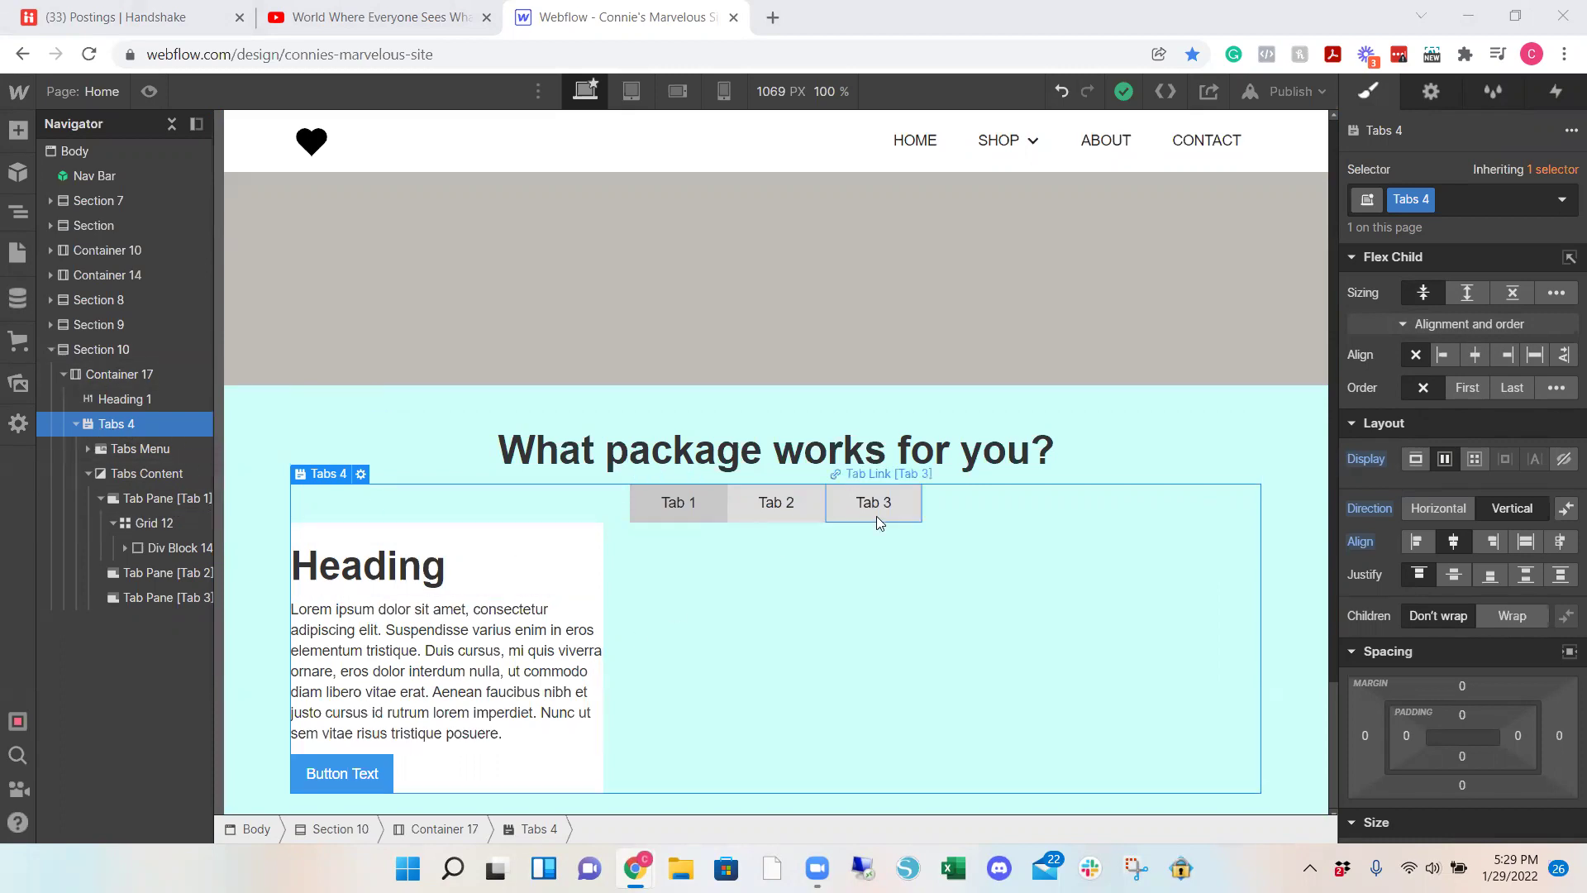
{"action": "left_click", "coordinate": [521, 772]}
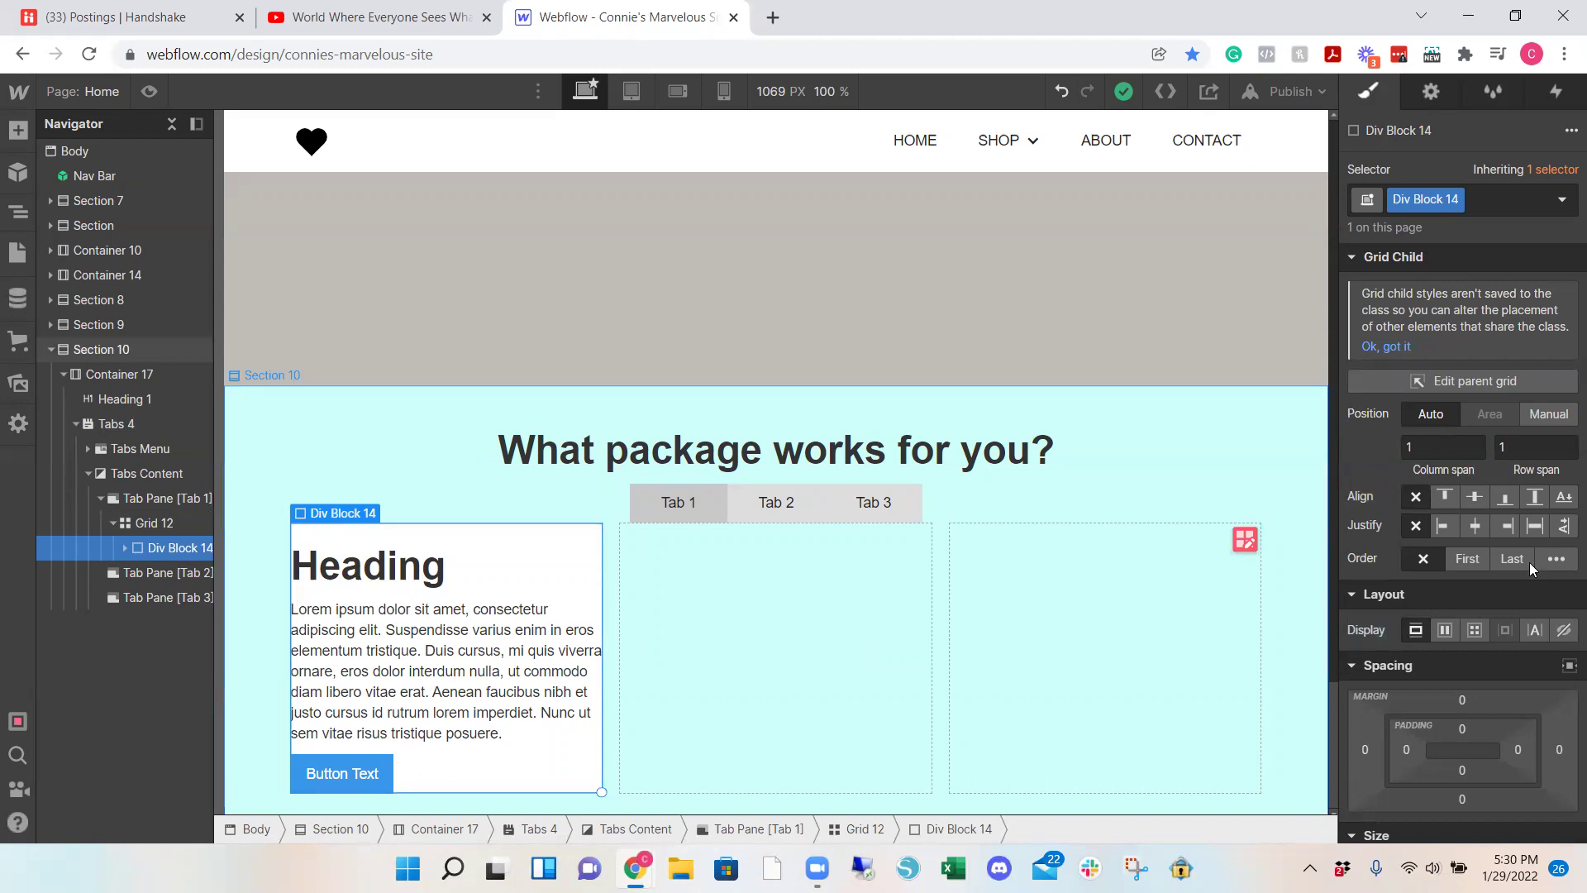
Step: Give Div Block 14 26 px padding, a 39 px top margin and 20 px border radius
{"action": "scroll", "coordinate": [1517, 570], "scroll_direction": "down", "scroll_amount": 3}
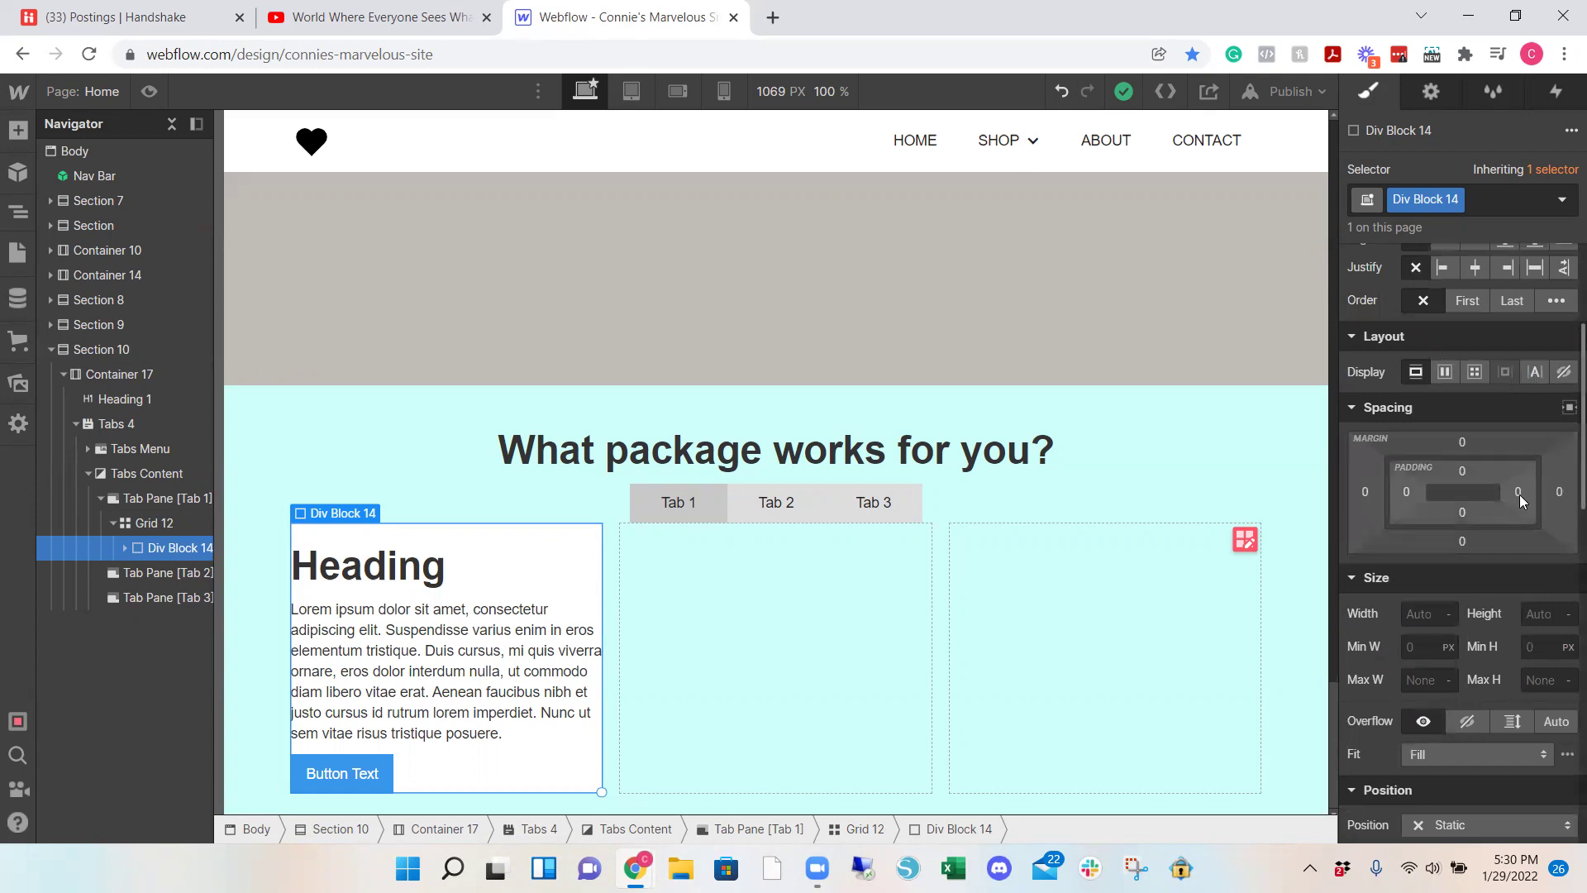
{"action": "left_click_drag", "start_coordinate": [1519, 494], "coordinate": [1493, 498]}
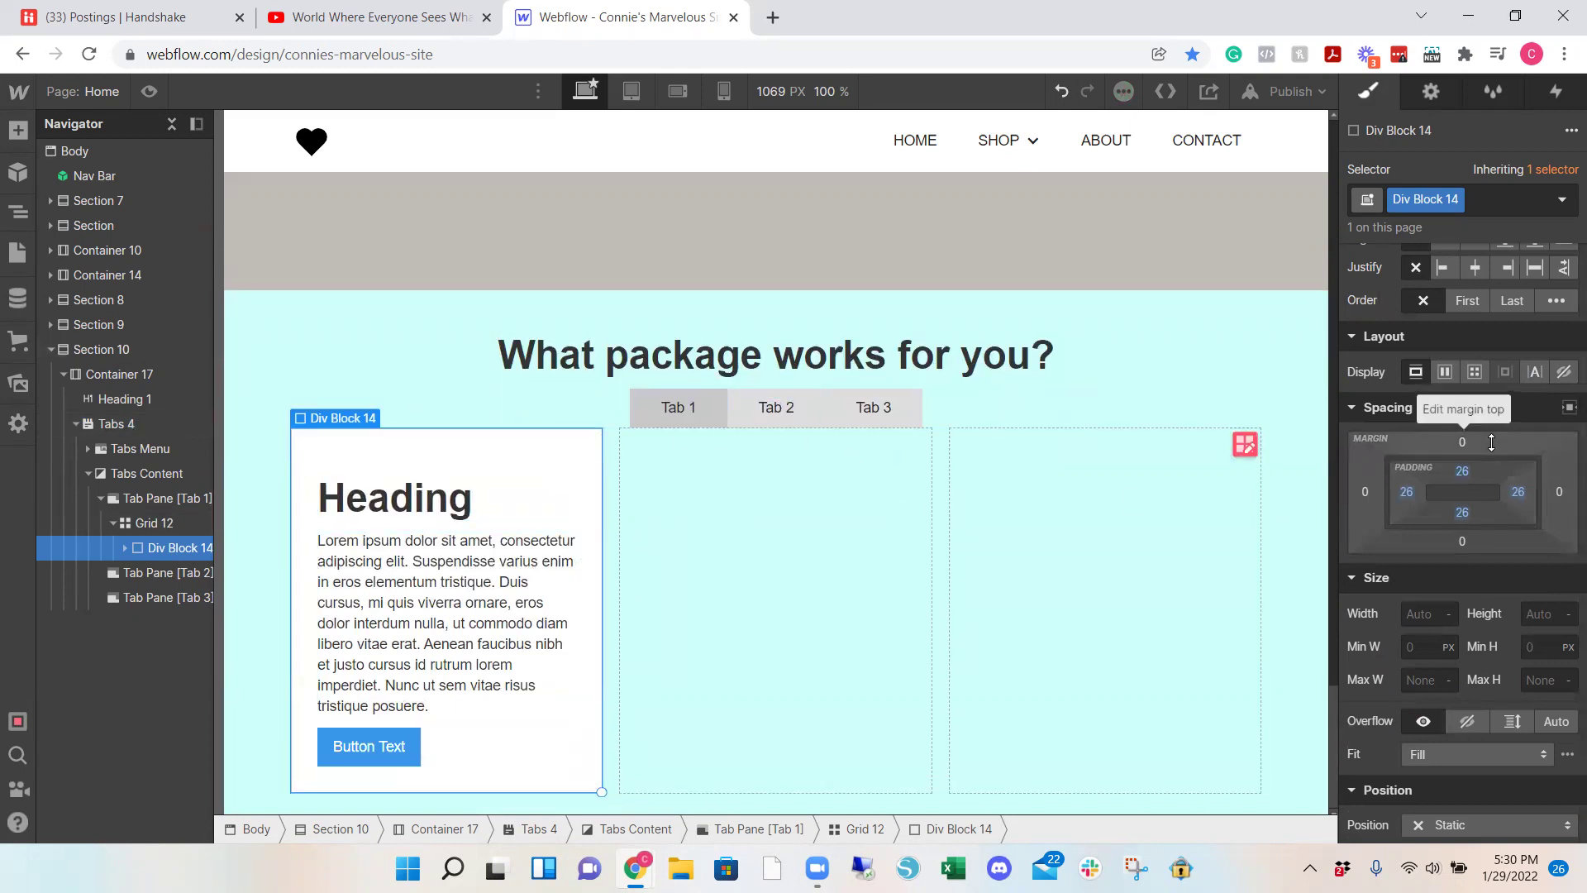
{"action": "left_click_drag", "start_coordinate": [1492, 443], "coordinate": [1494, 402]}
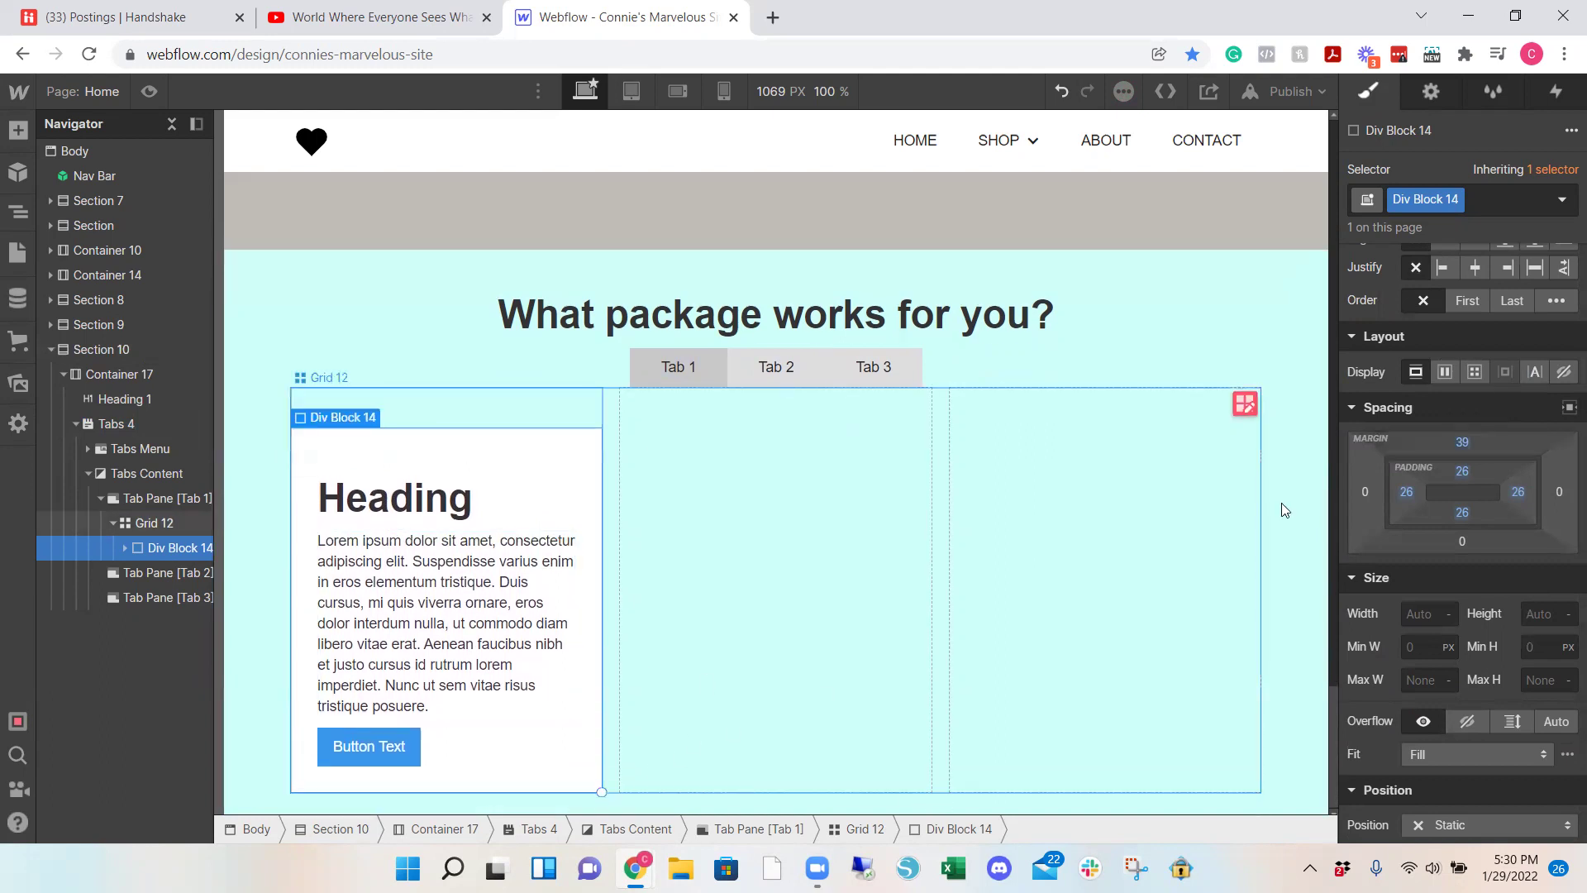
{"action": "scroll", "coordinate": [1470, 574], "scroll_direction": "down", "scroll_amount": 9}
{"action": "scroll", "coordinate": [1446, 603], "scroll_direction": "down", "scroll_amount": 3}
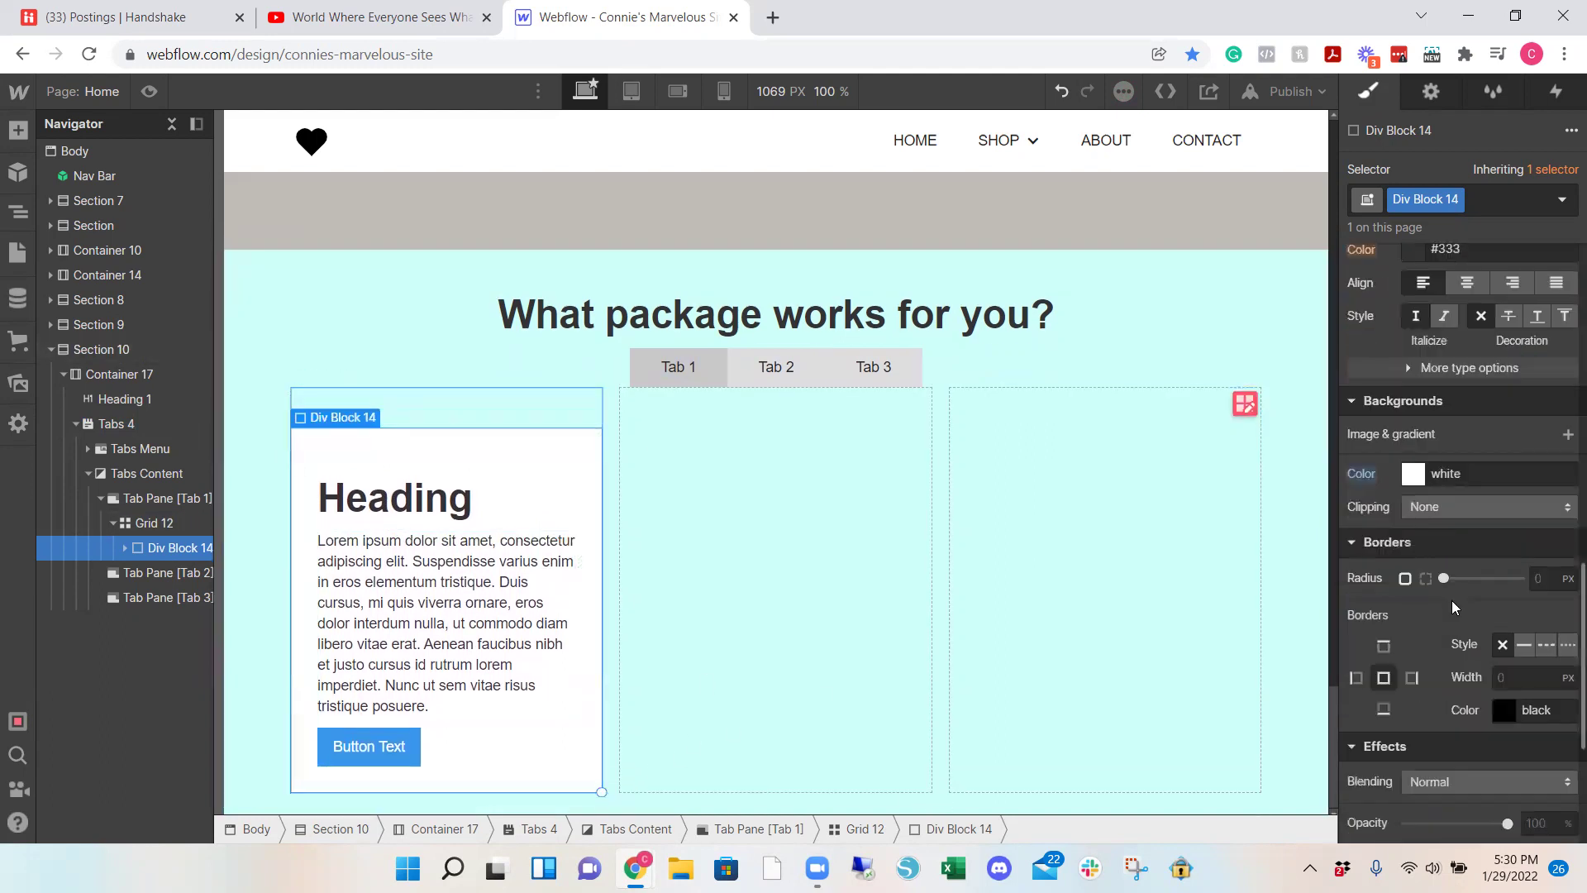
{"action": "left_click_drag", "start_coordinate": [1445, 577], "coordinate": [1520, 578]}
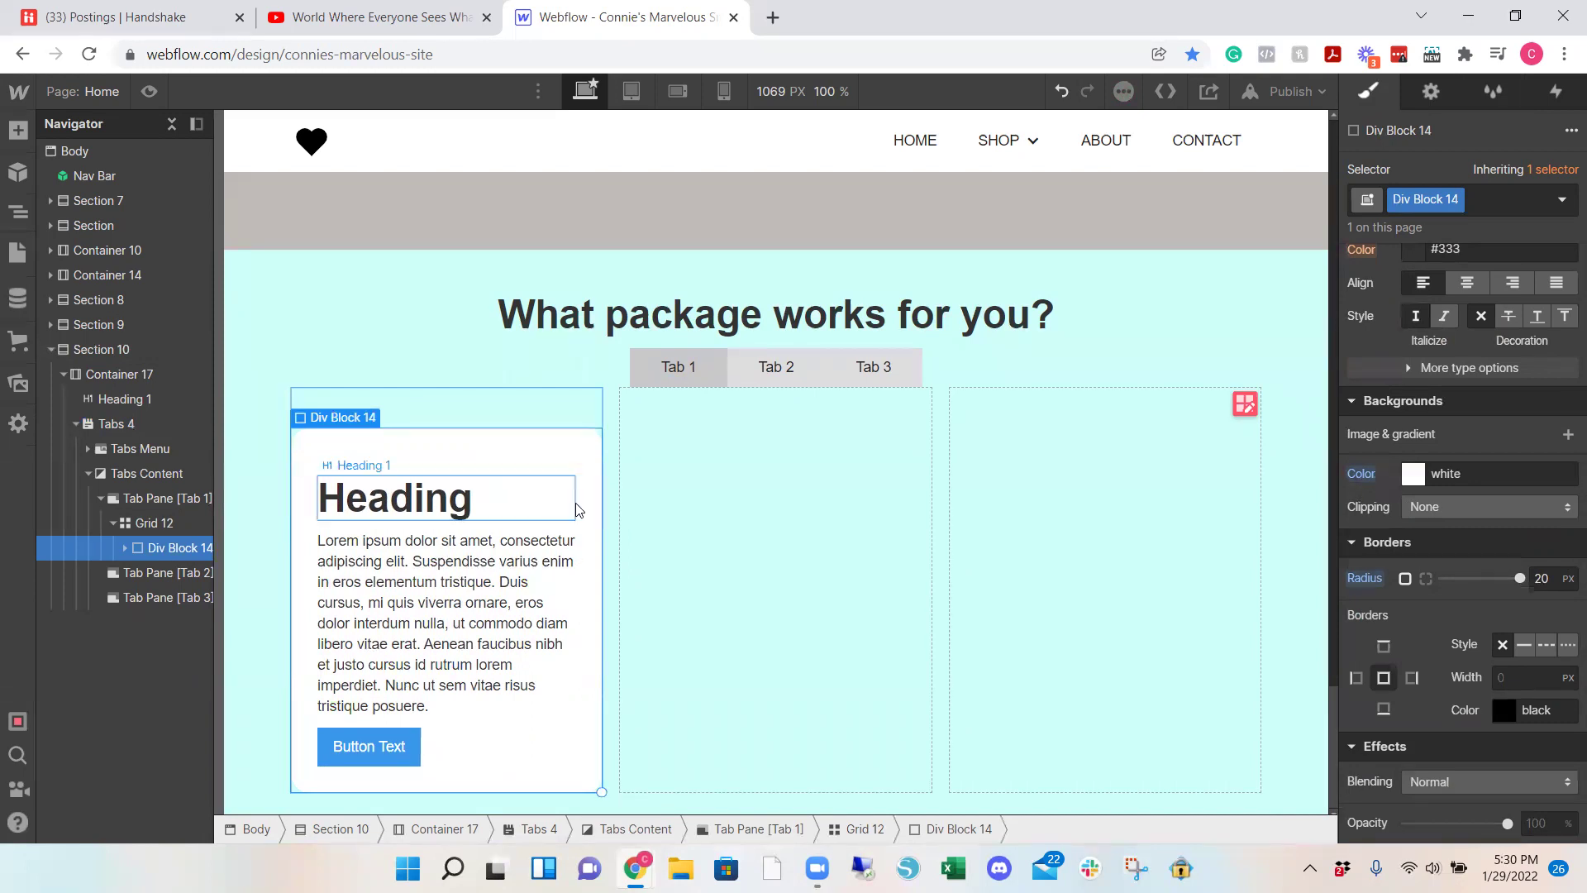
Step: Duplicate the card twice so all three cells of Grid 12 hold identical cards
{"action": "left_click", "coordinate": [787, 478]}
{"action": "key", "text": "ctrl+v"}
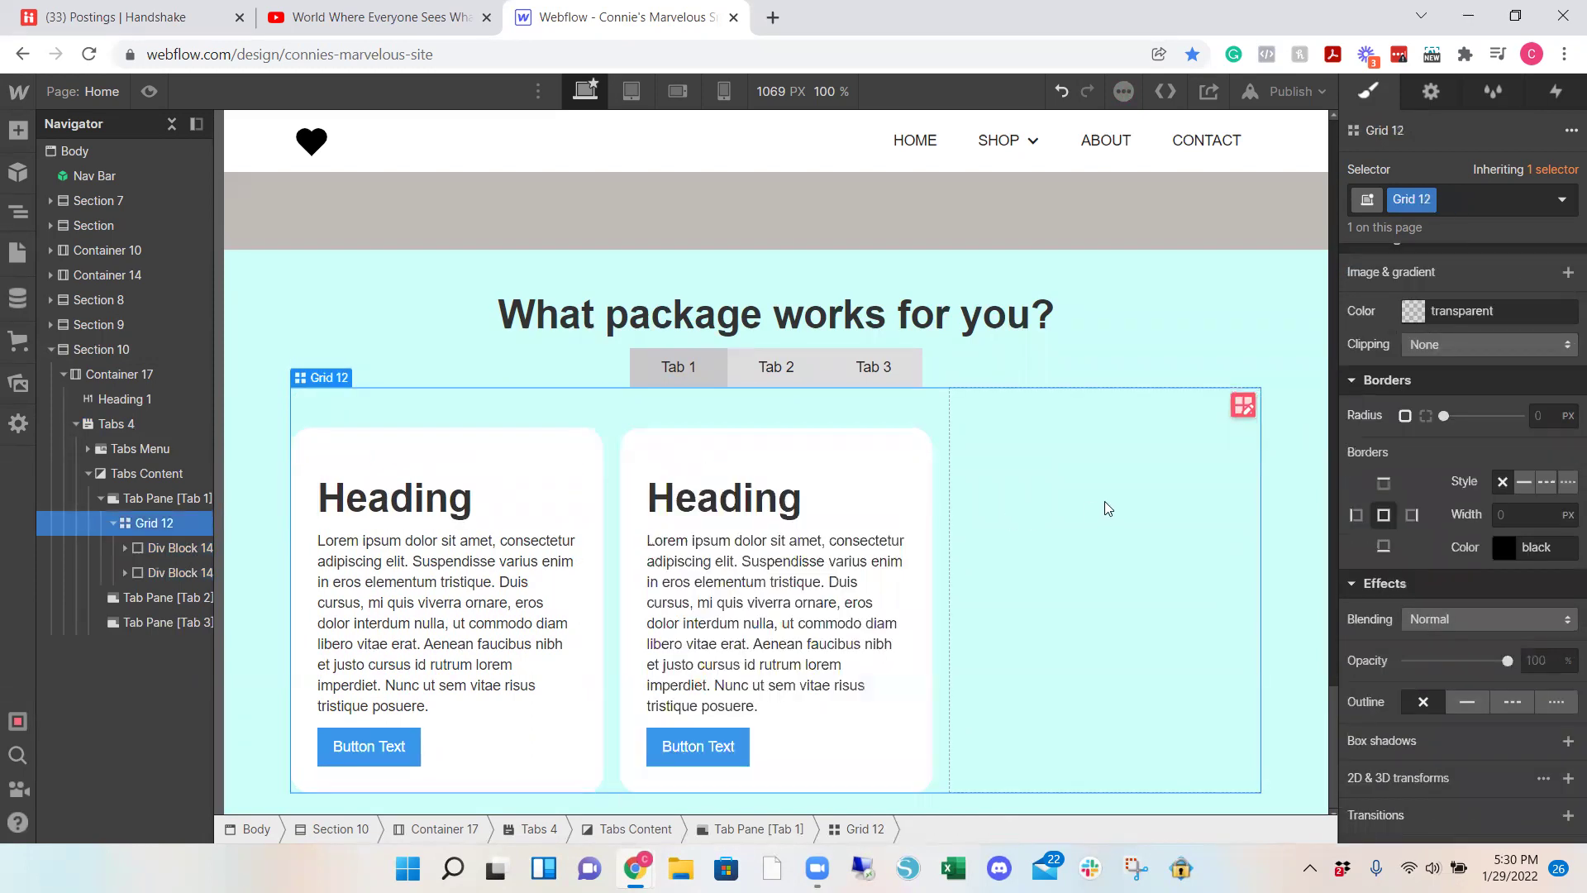
{"action": "key", "text": "ctrl+v"}
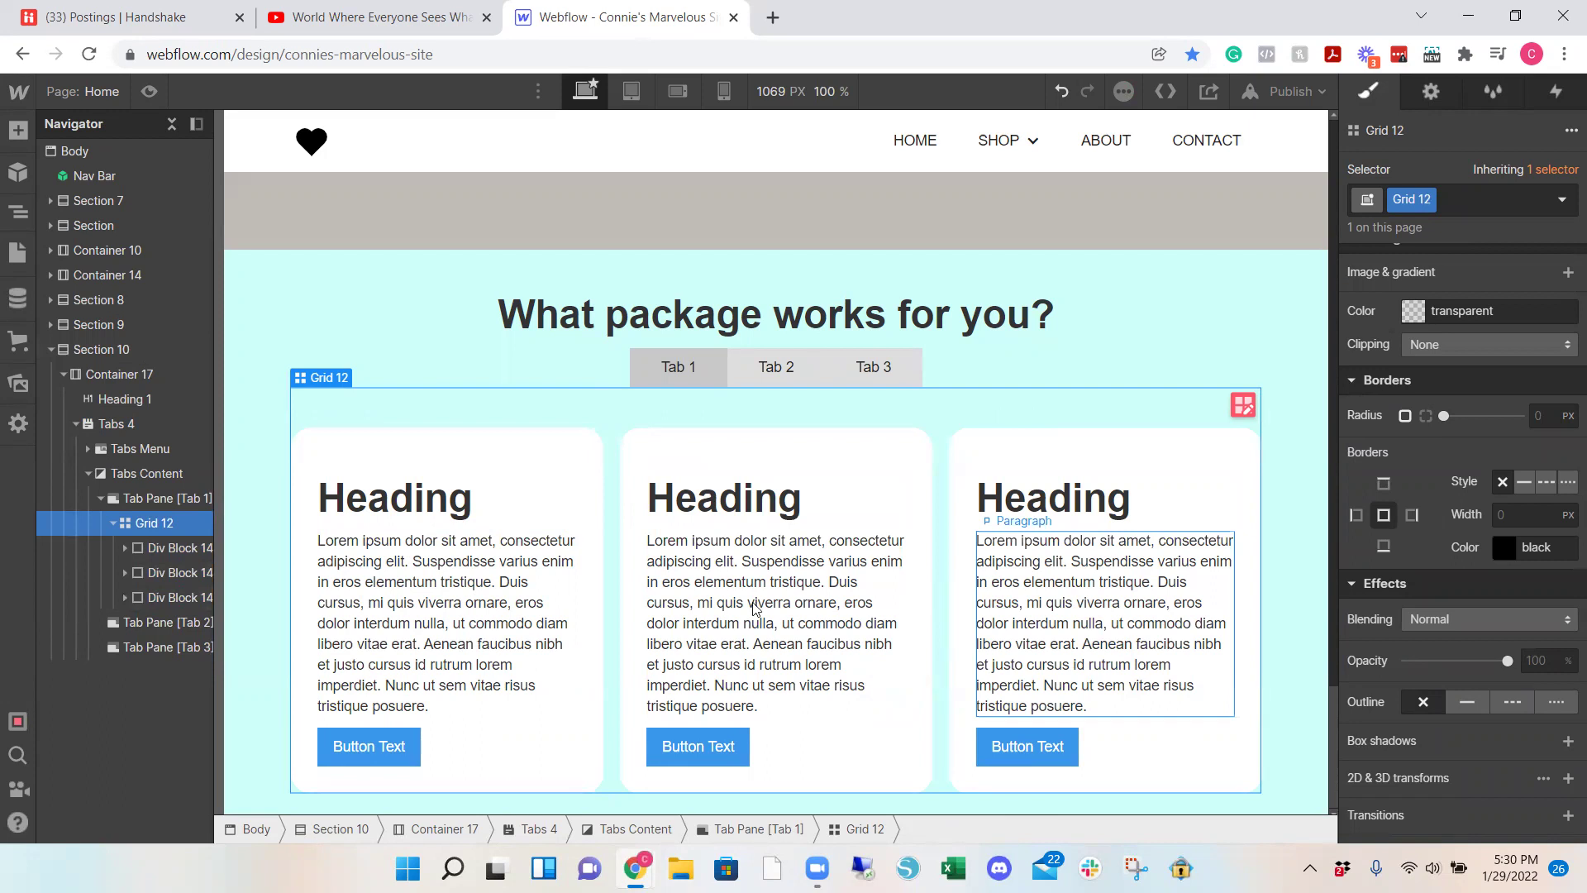
{"action": "left_click", "coordinate": [406, 768]}
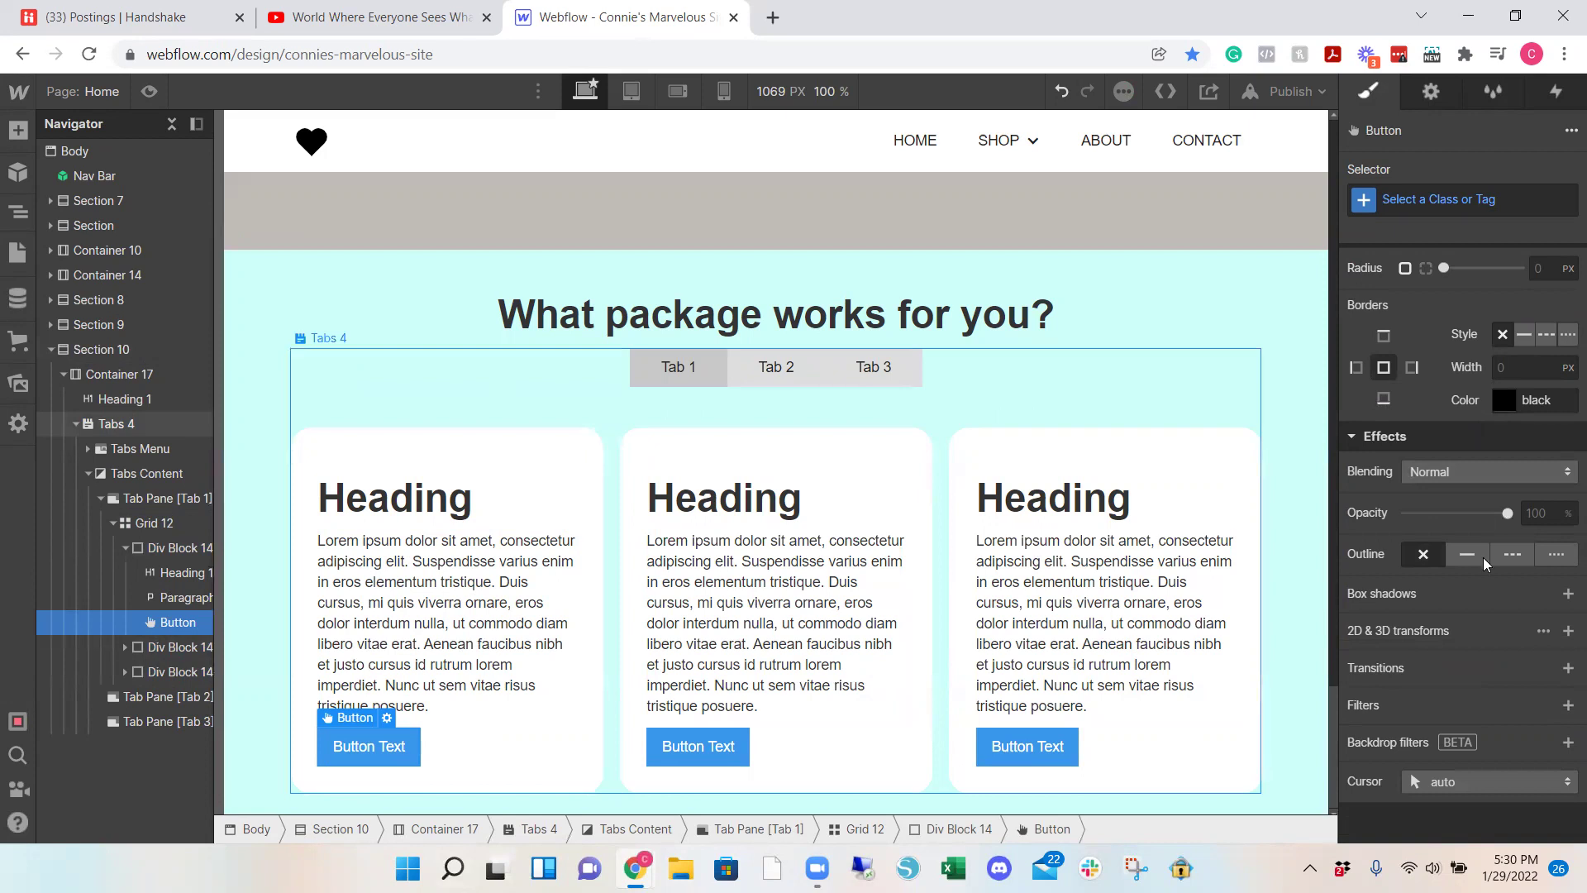
Step: Round the button's corners to 9 px and try widths of 150 and 200 px
{"action": "left_click_drag", "start_coordinate": [1444, 268], "coordinate": [1478, 267]}
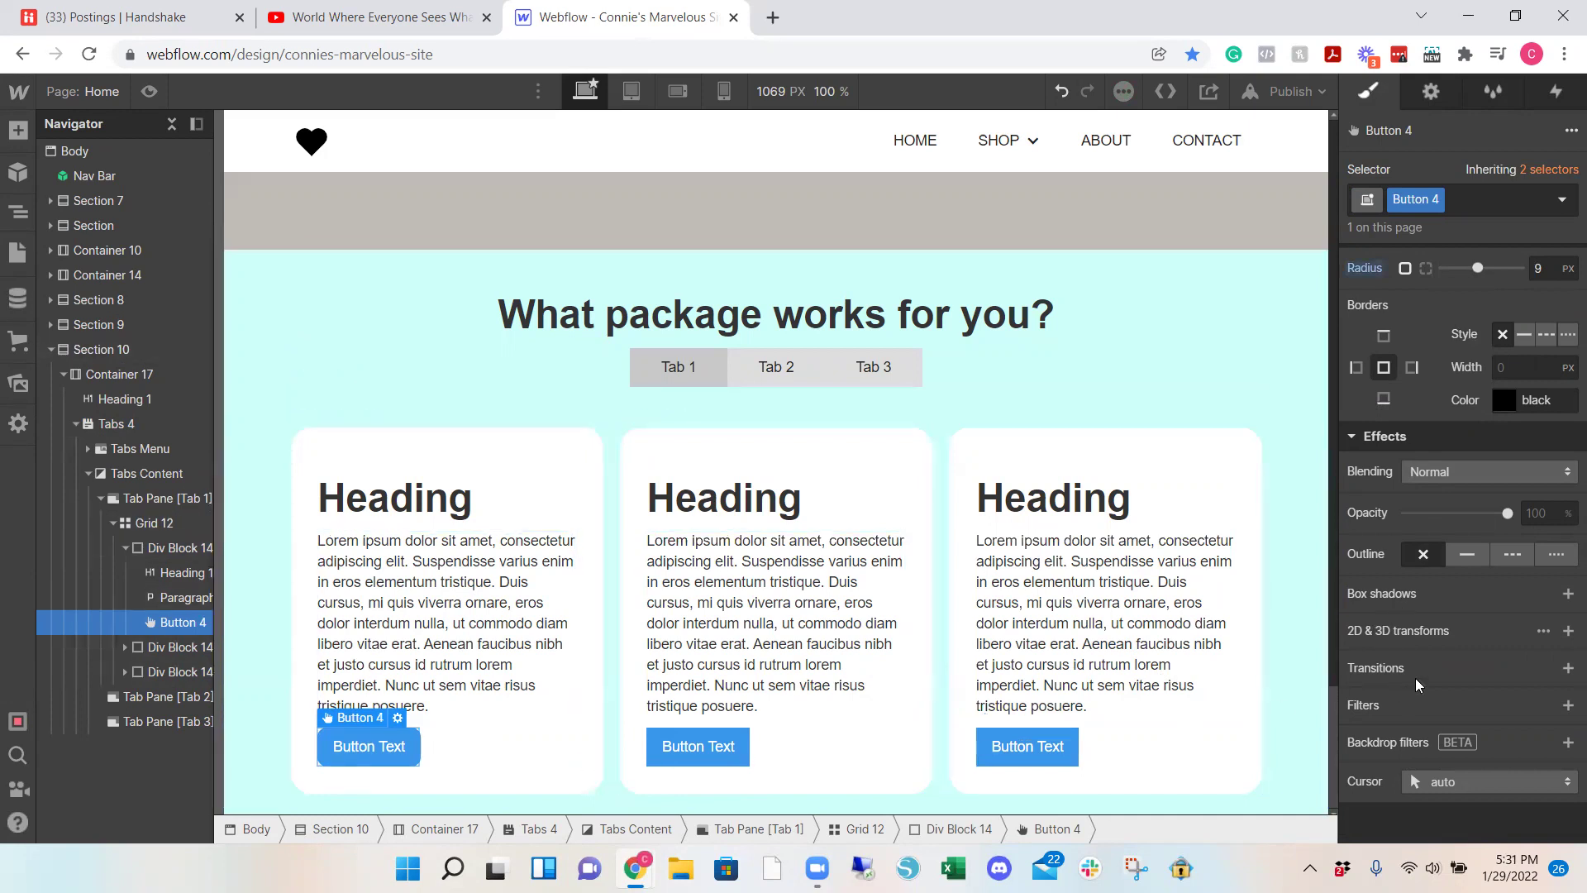
{"action": "scroll", "coordinate": [1417, 678], "scroll_direction": "up", "scroll_amount": 8}
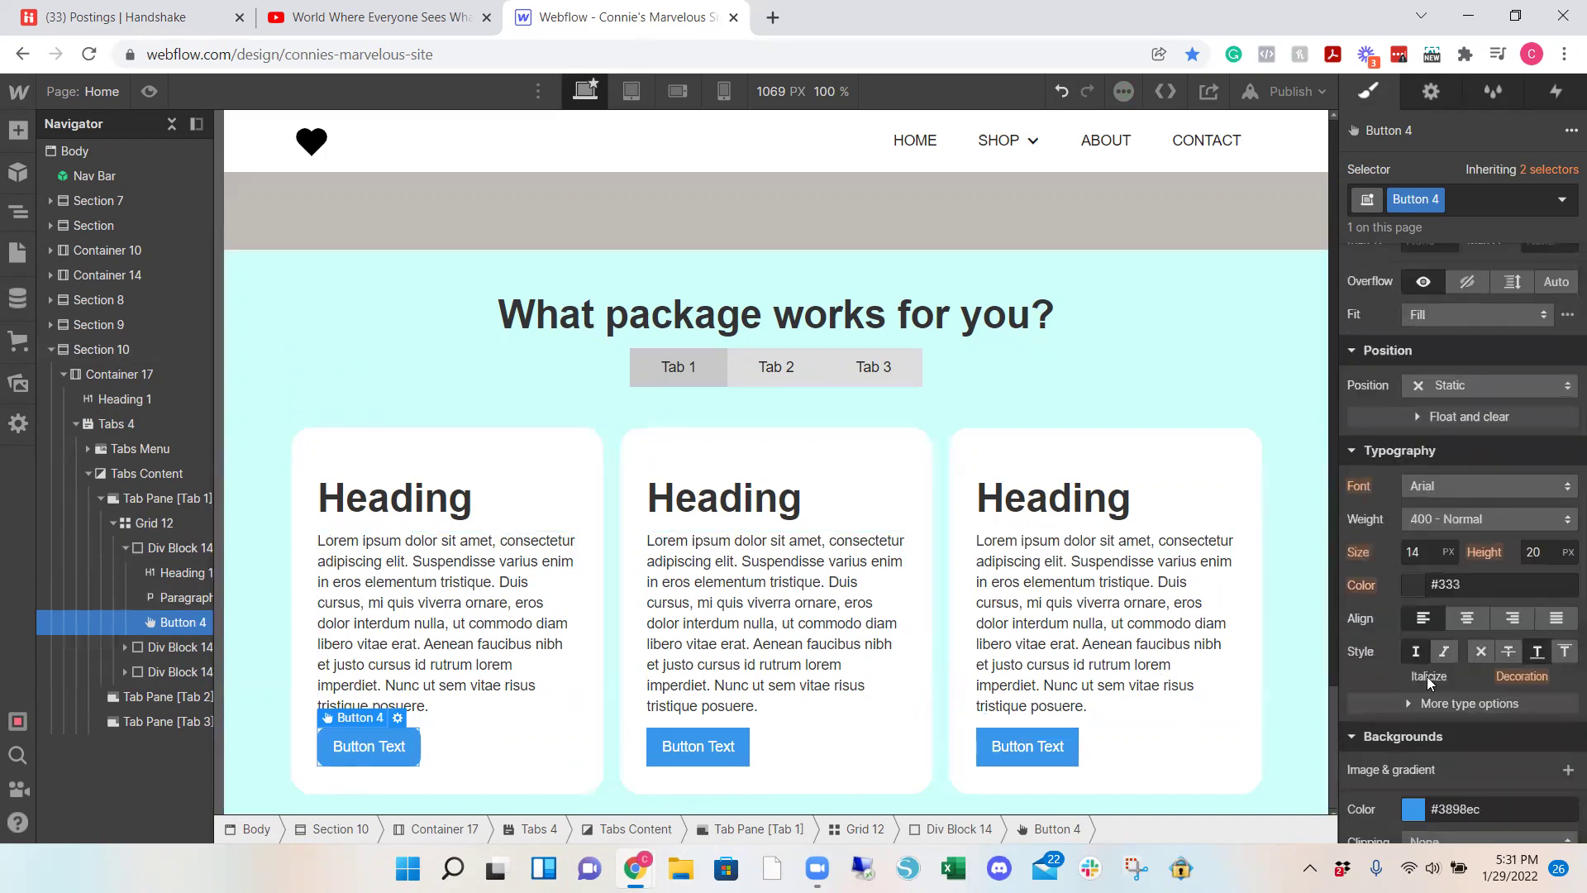
{"action": "scroll", "coordinate": [1426, 676], "scroll_direction": "up", "scroll_amount": 3}
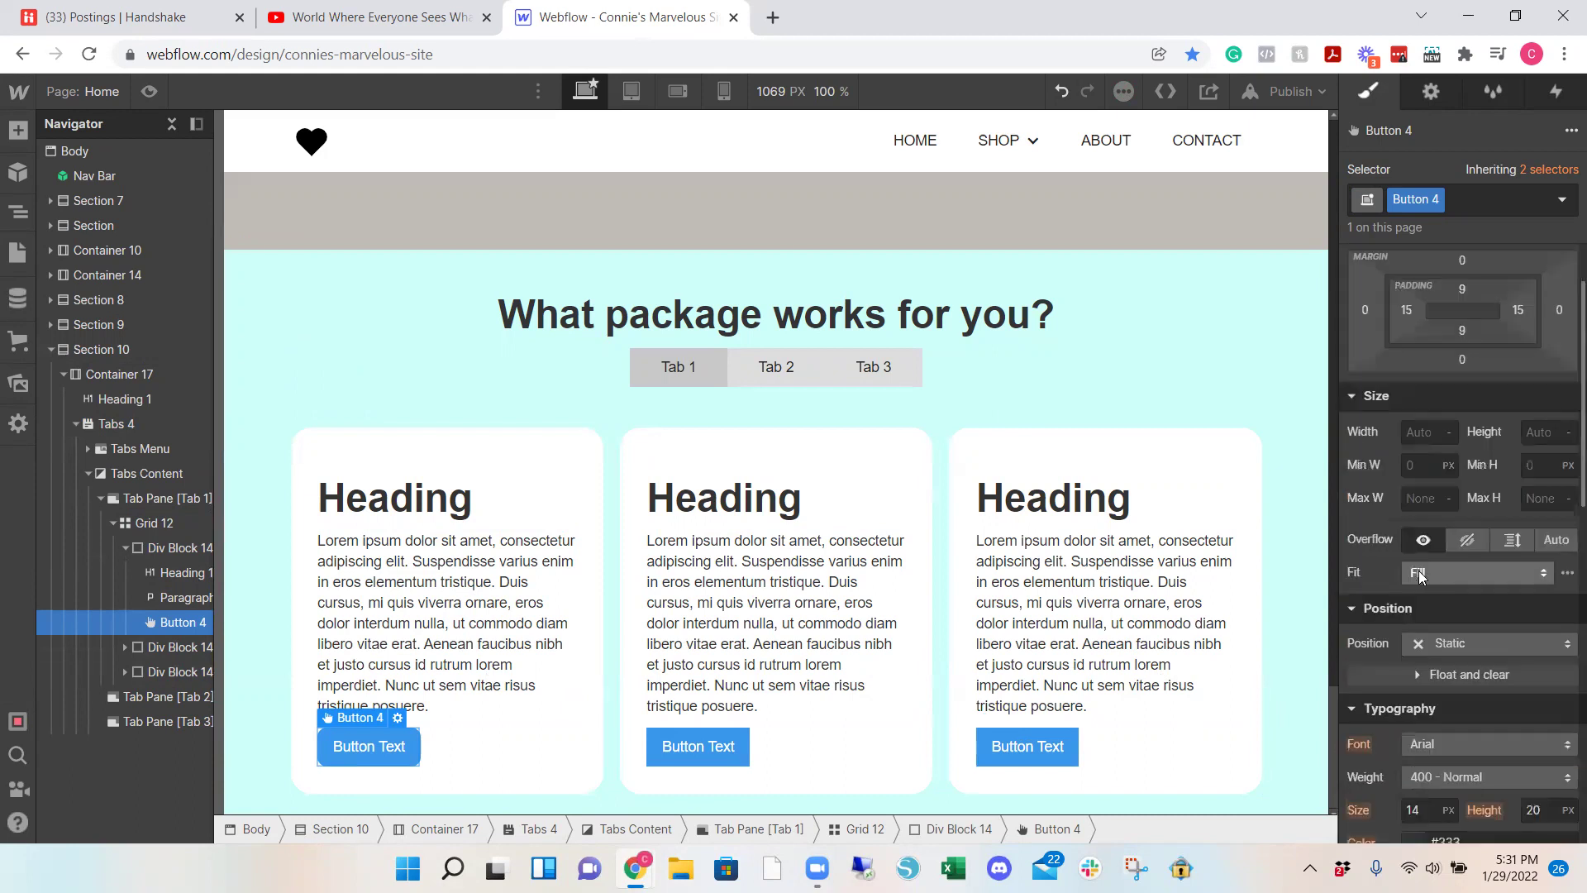
{"action": "left_click", "coordinate": [1433, 432]}
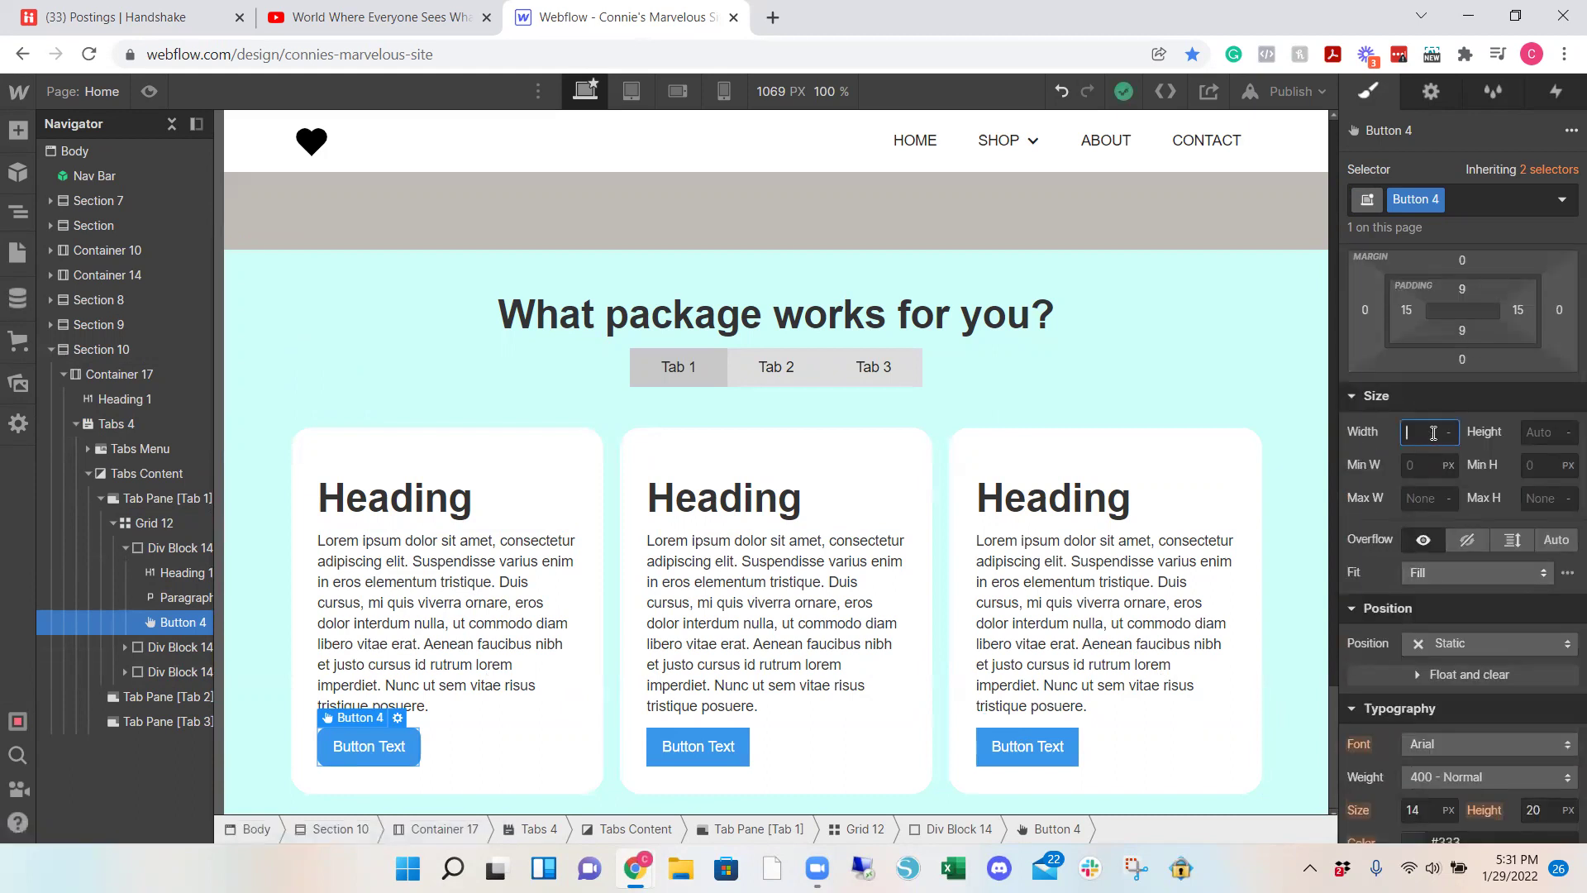
{"action": "type", "text": "150"}
{"action": "key", "text": "Return"}
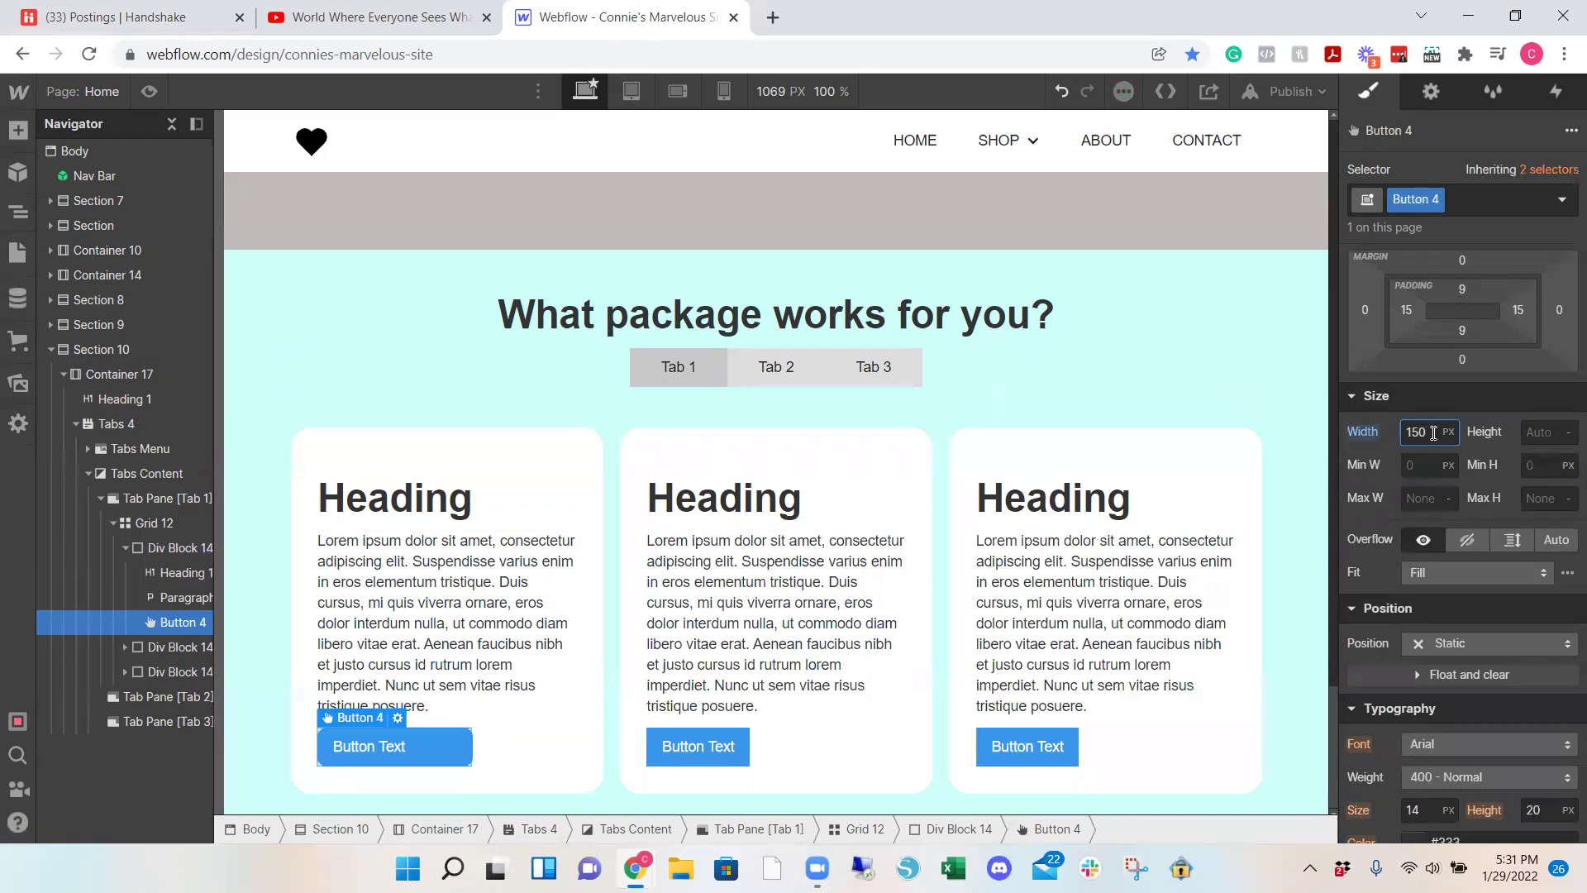
{"action": "double_click", "coordinate": [1433, 432]}
{"action": "type", "text": "200"}
{"action": "key", "text": "Return"}
Step: Switch the button width to percent, set it to 100%, and centre the Button Text label
{"action": "double_click", "coordinate": [1433, 432]}
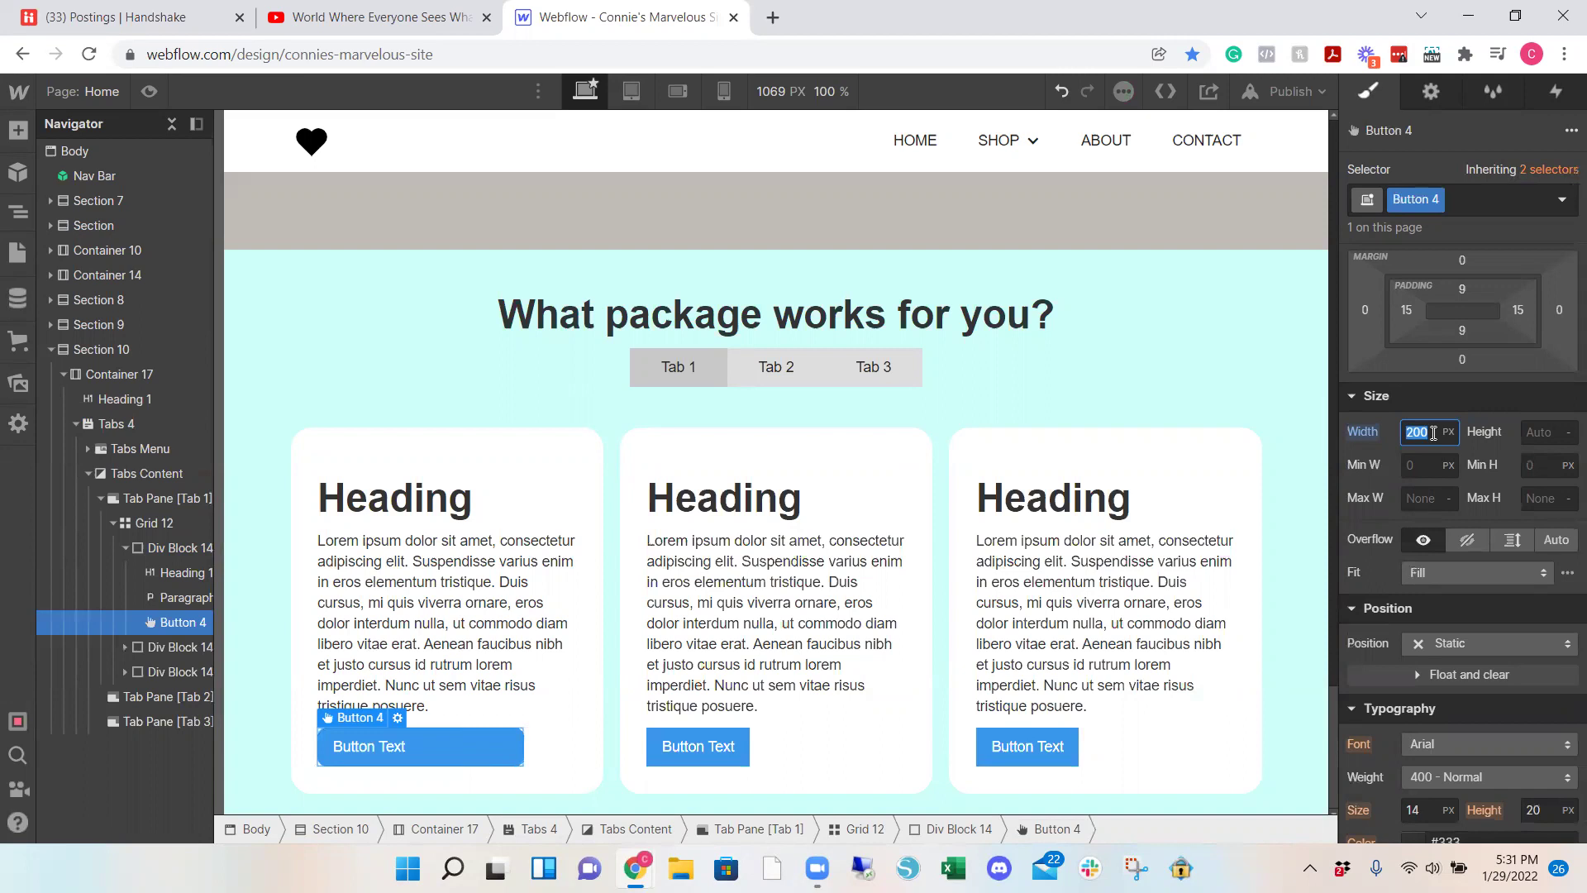
{"action": "type", "text": "1"}
{"action": "left_click", "coordinate": [1448, 431]}
{"action": "left_click", "coordinate": [1455, 464]}
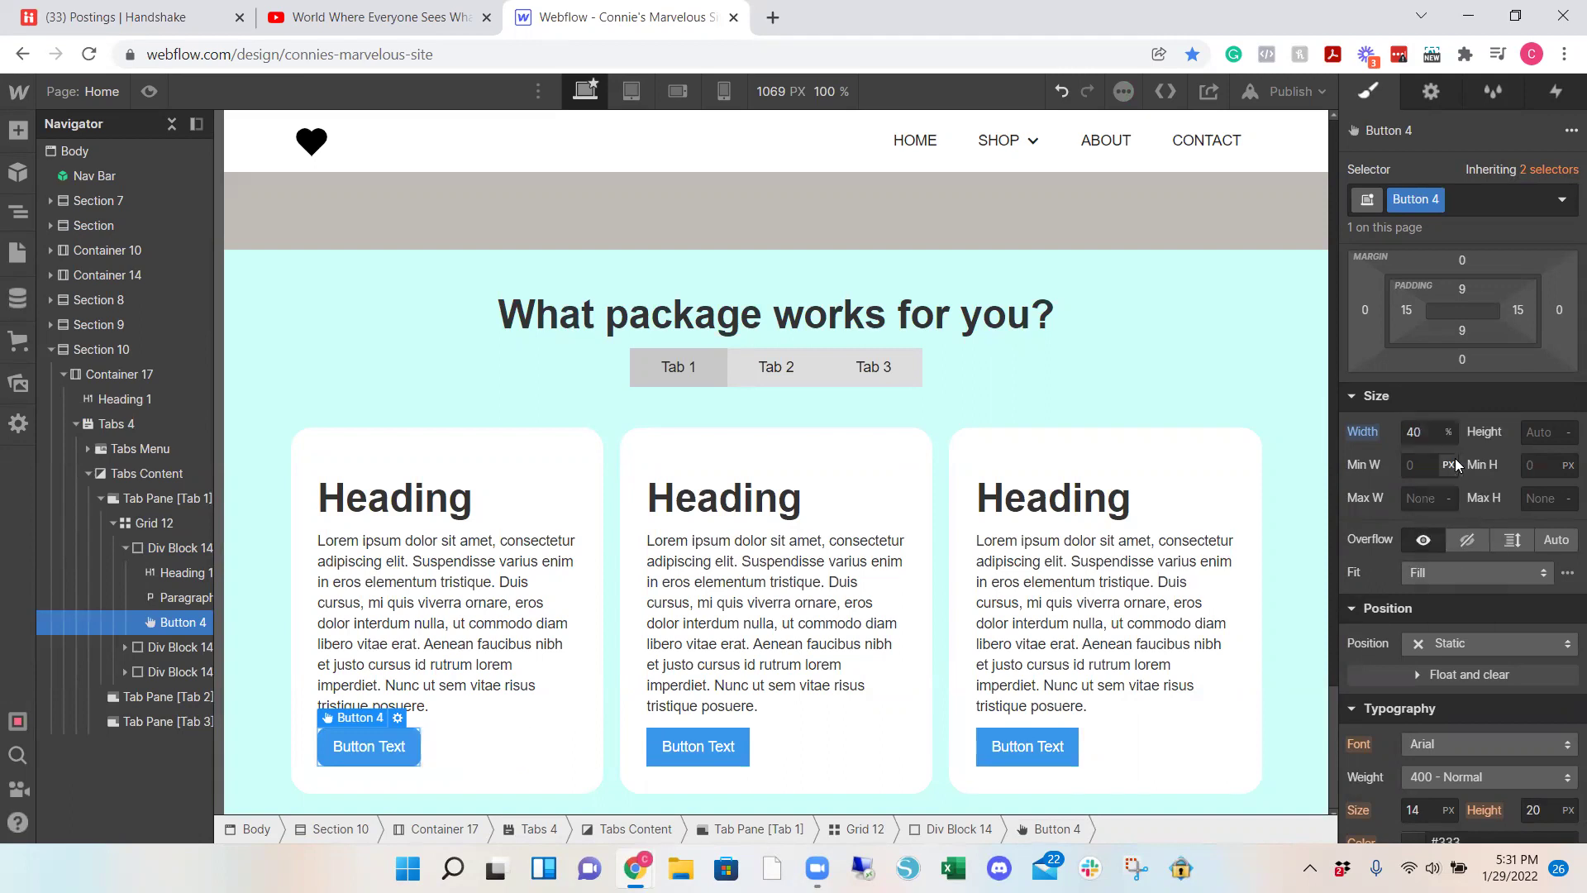
{"action": "double_click", "coordinate": [1433, 433]}
{"action": "type", "text": "80"}
{"action": "key", "text": "Return"}
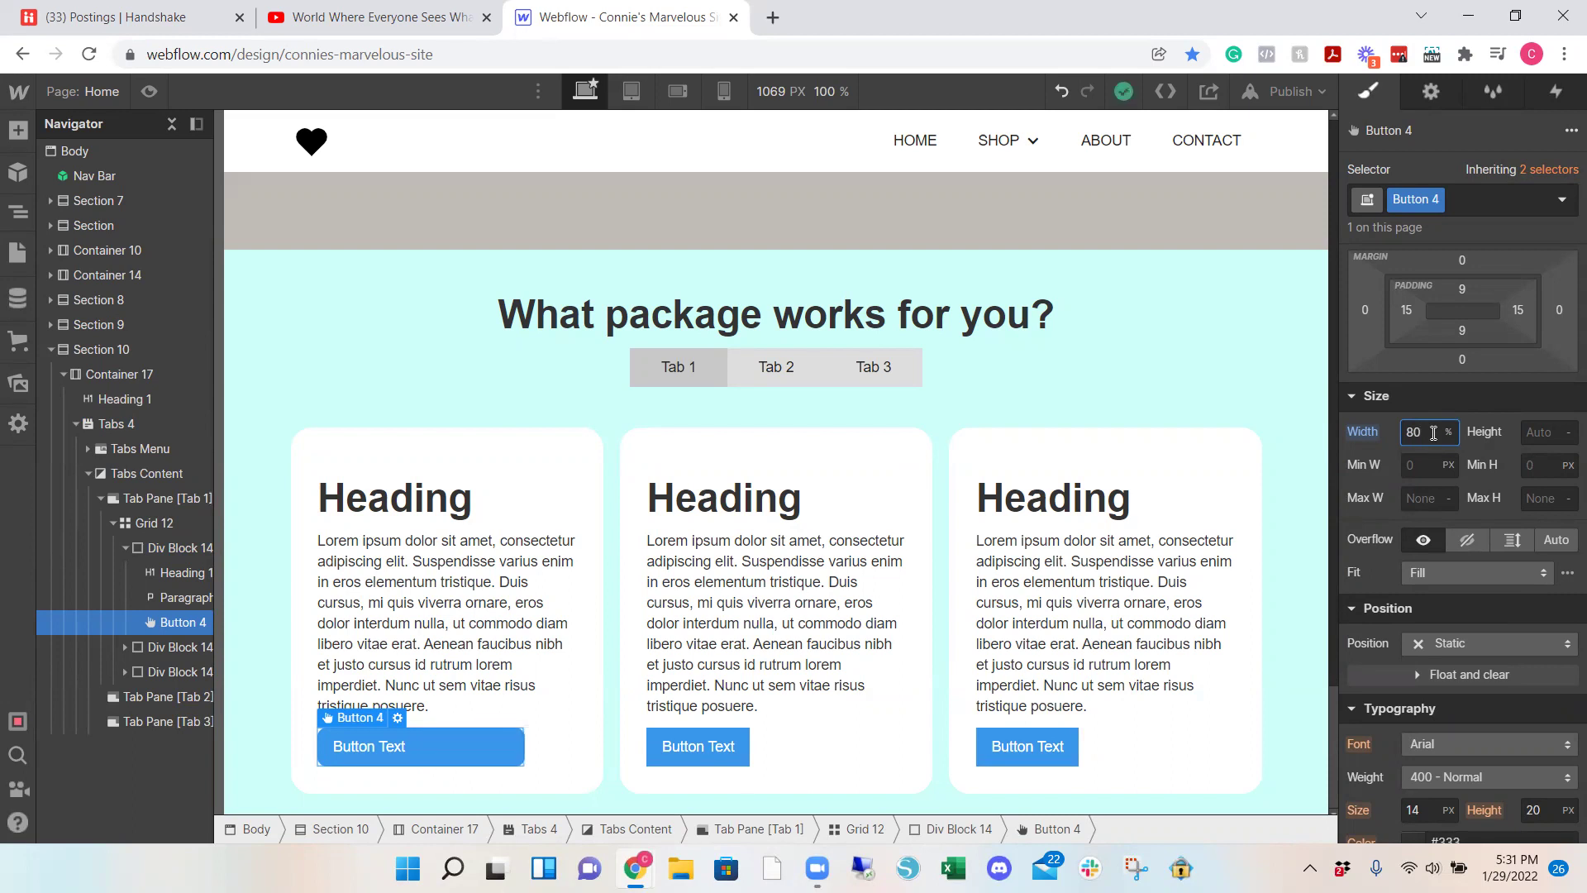
{"action": "double_click", "coordinate": [1434, 432]}
{"action": "key", "text": "Return"}
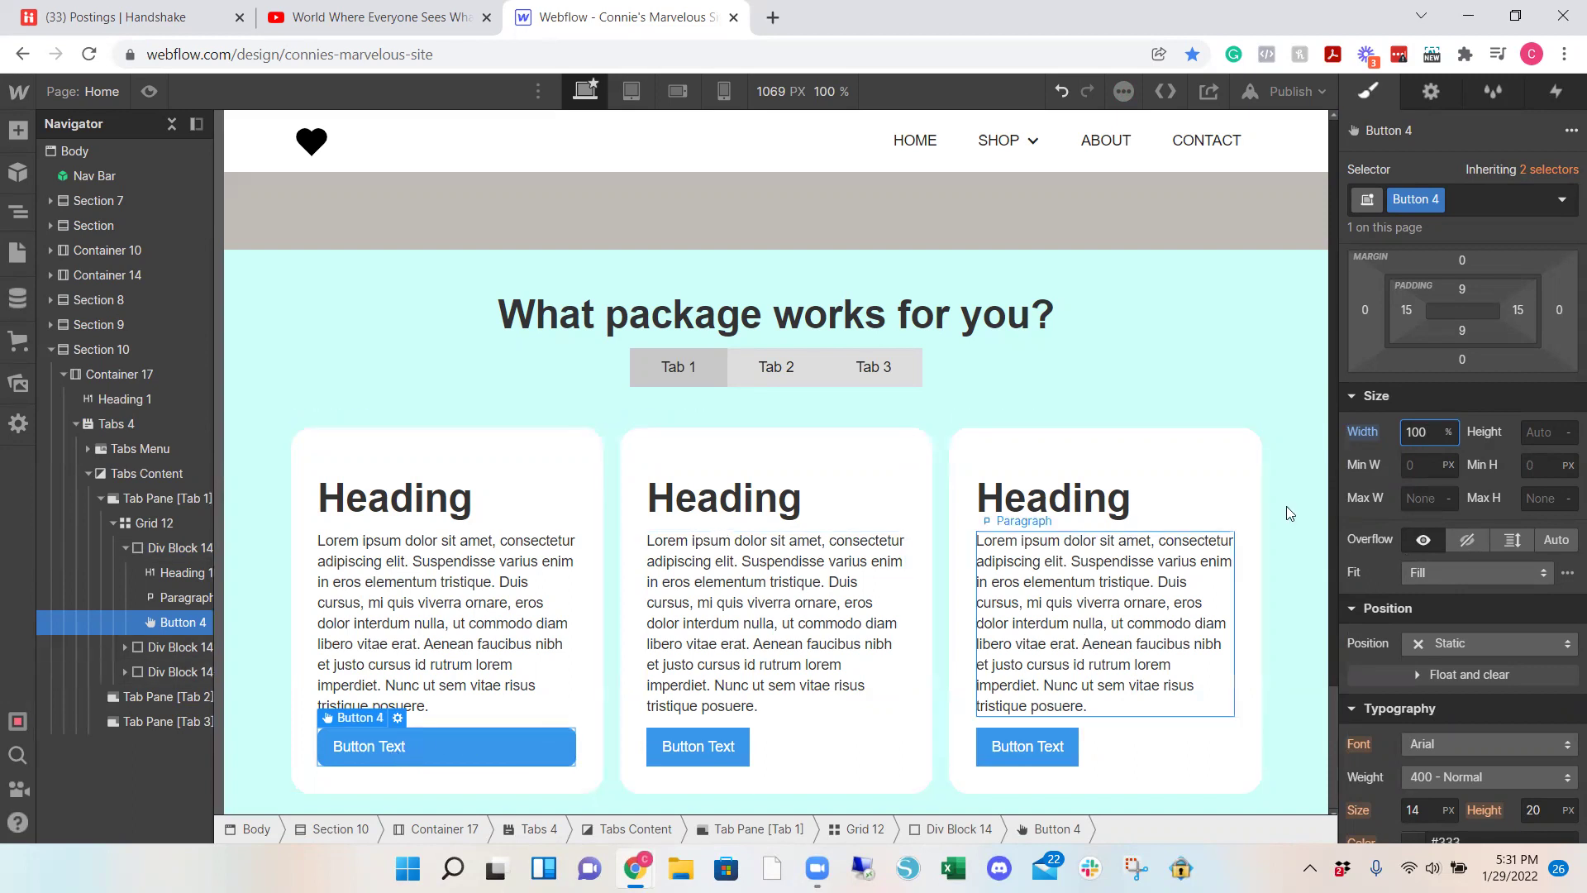
{"action": "scroll", "coordinate": [1496, 538], "scroll_direction": "down", "scroll_amount": 2}
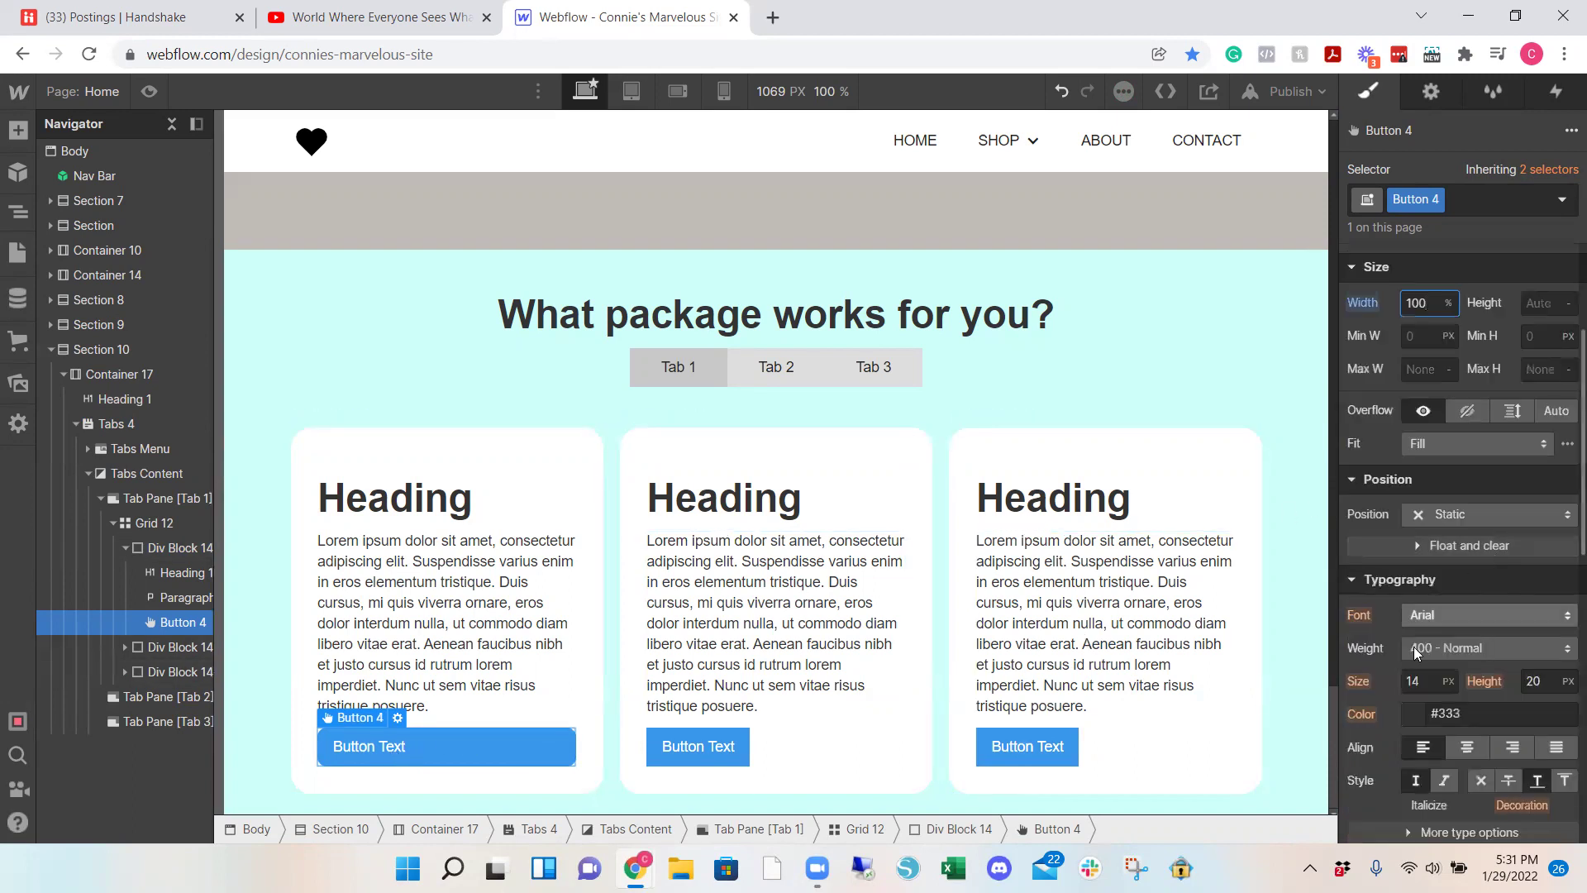
{"action": "scroll", "coordinate": [1458, 698], "scroll_direction": "down", "scroll_amount": 2}
{"action": "left_click", "coordinate": [1458, 617]}
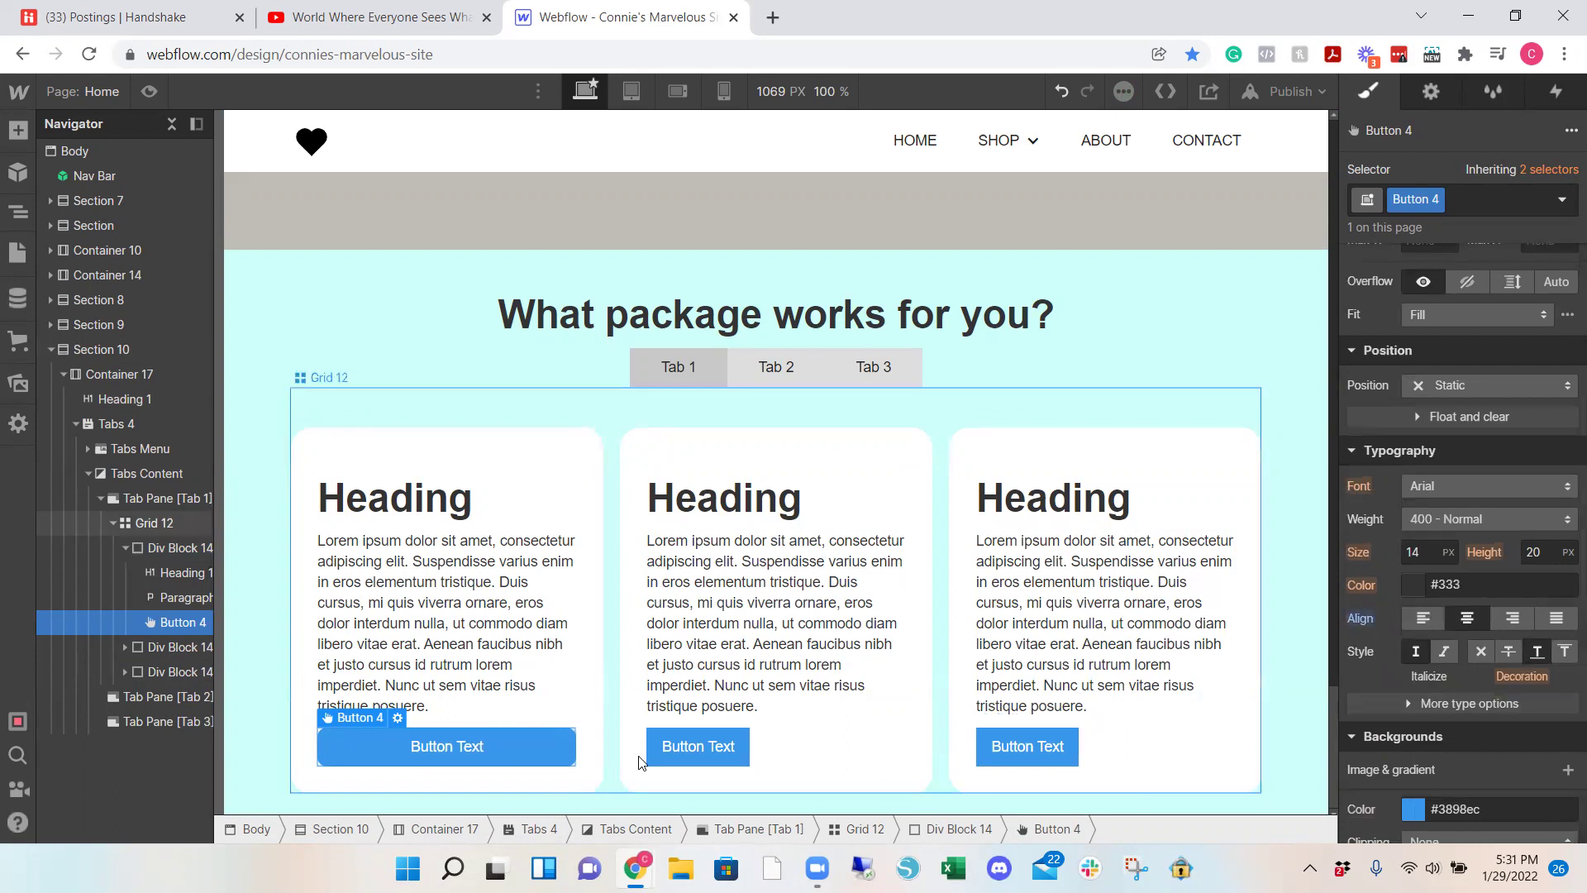
Step: Replace the second and third cards' small buttons with the pasted full-width button
{"action": "left_click", "coordinate": [699, 745]}
{"action": "key", "text": "Delete"}
{"action": "key", "text": "ctrl+v"}
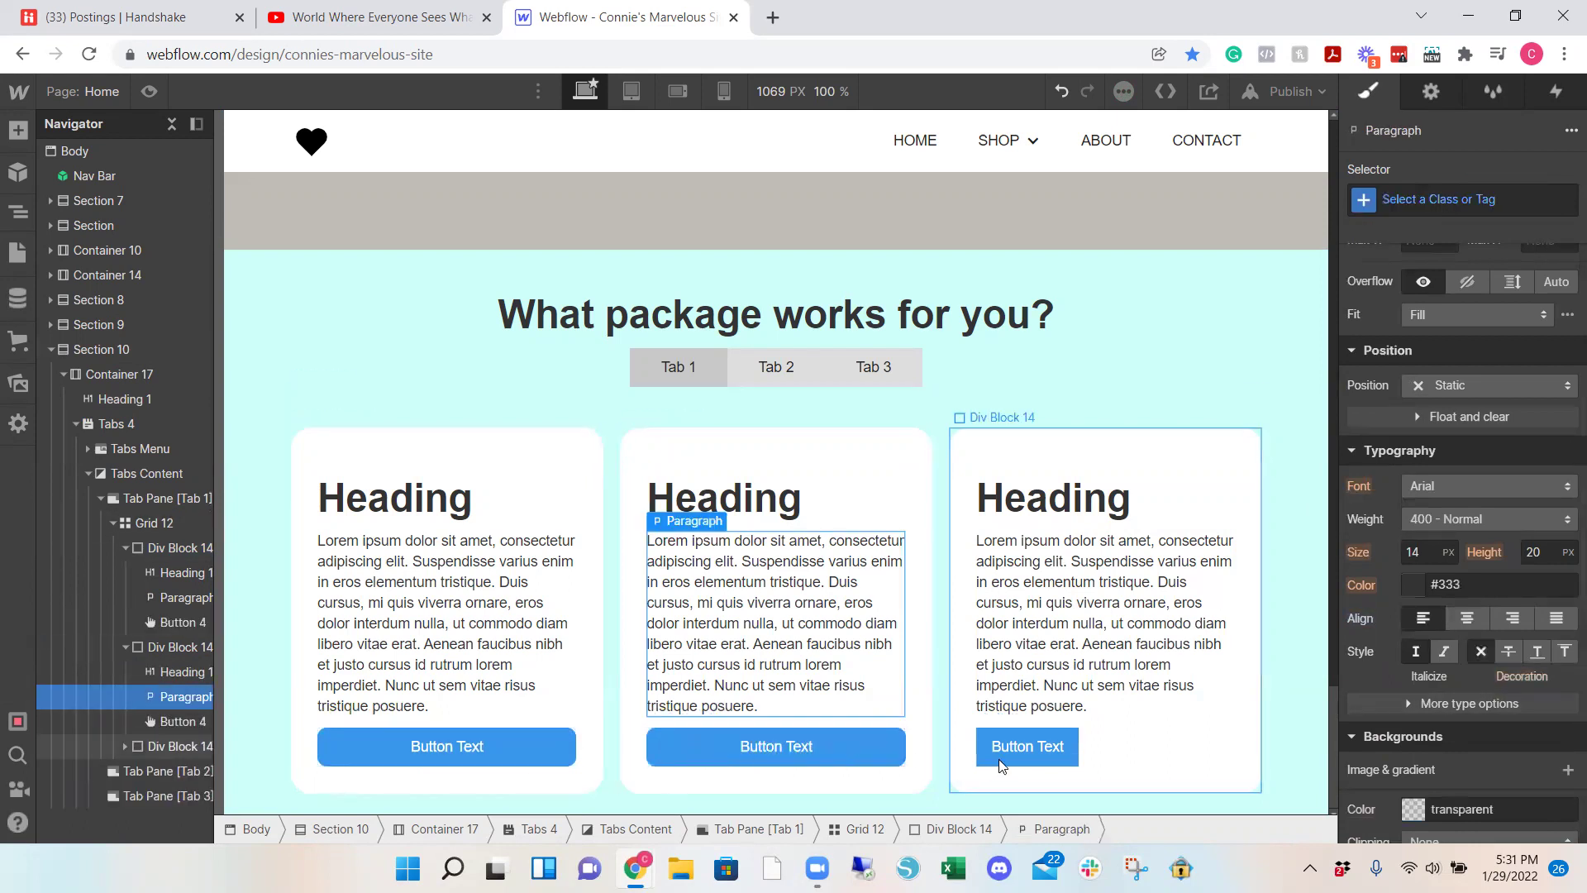
{"action": "left_click", "coordinate": [1010, 754]}
{"action": "key", "text": "Delete"}
{"action": "key", "text": "ctrl+v"}
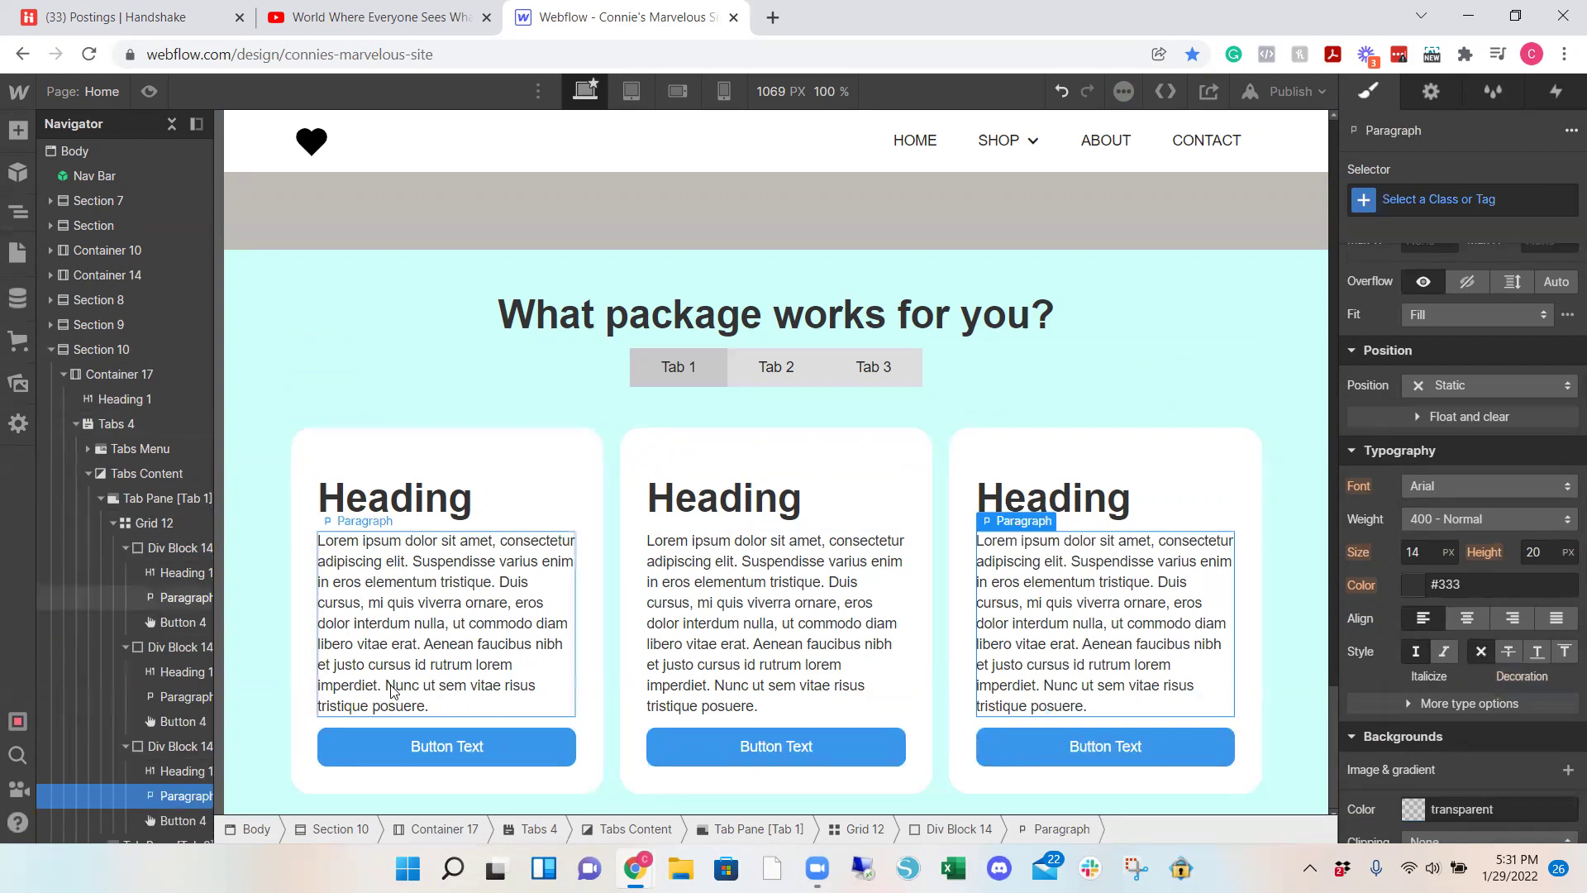
Step: Paste the Grid 12 three-card grid into the empty Tab 2 and Tab 3 panes
{"action": "left_click", "coordinate": [99, 497]}
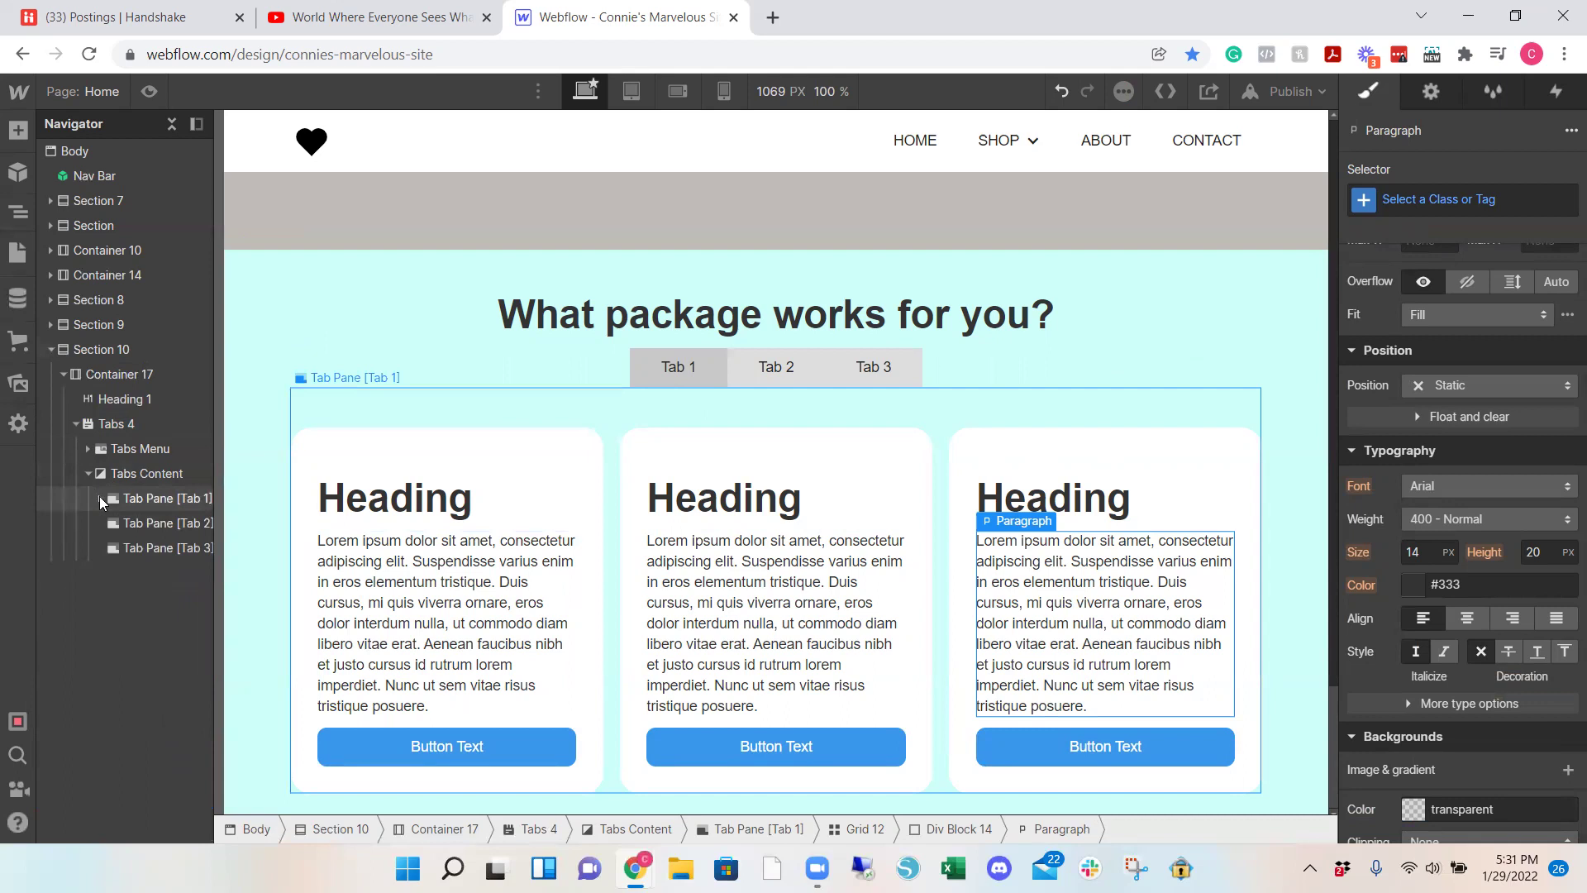
{"action": "left_click", "coordinate": [99, 497]}
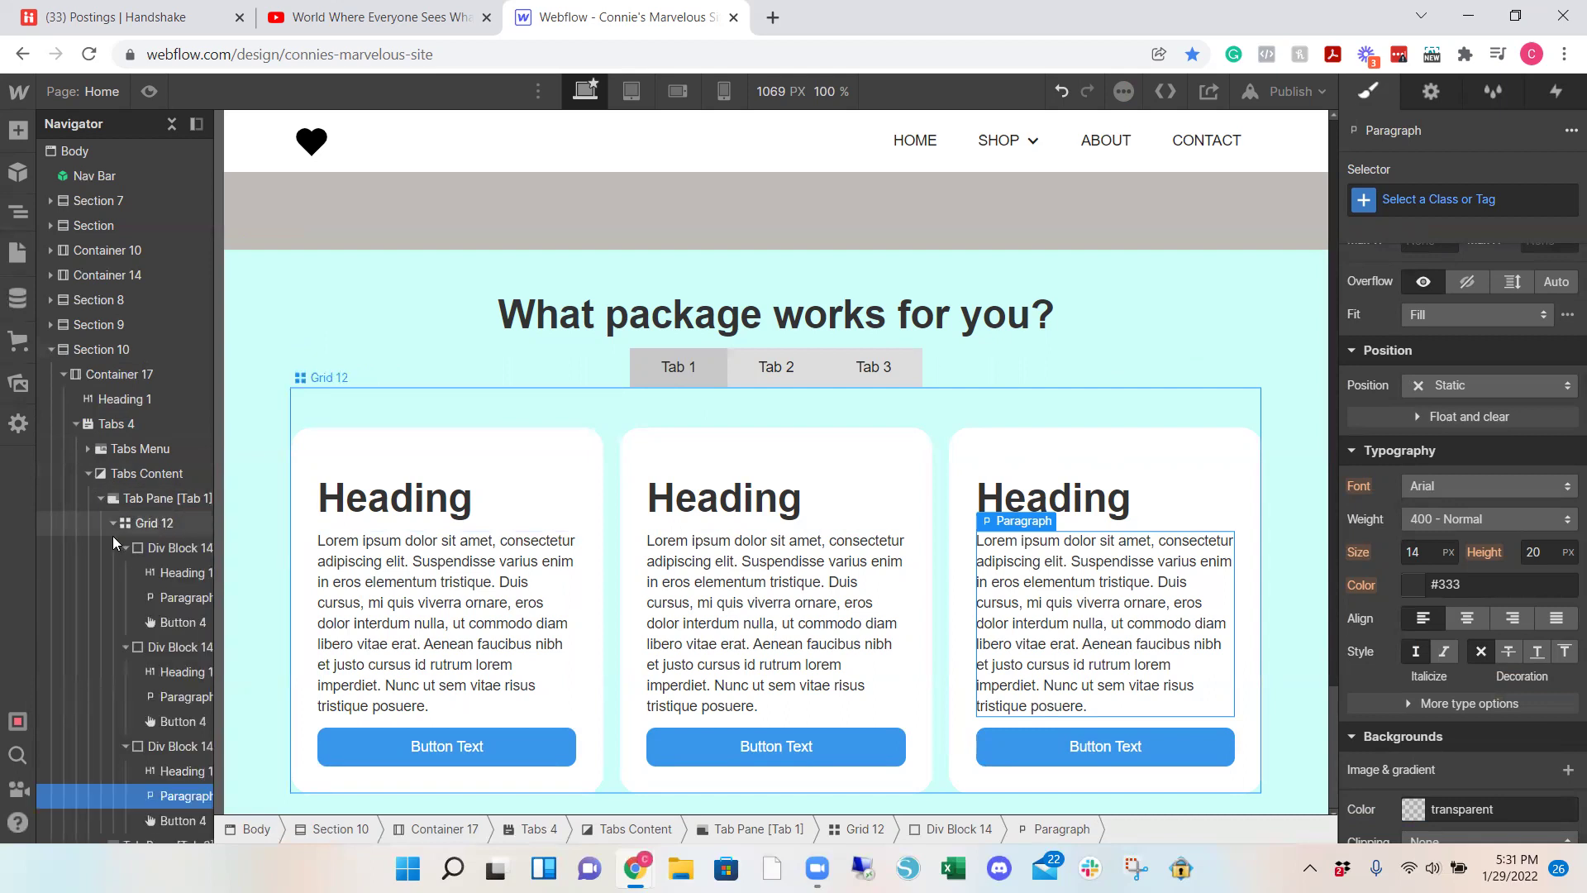
{"action": "left_click", "coordinate": [114, 526]}
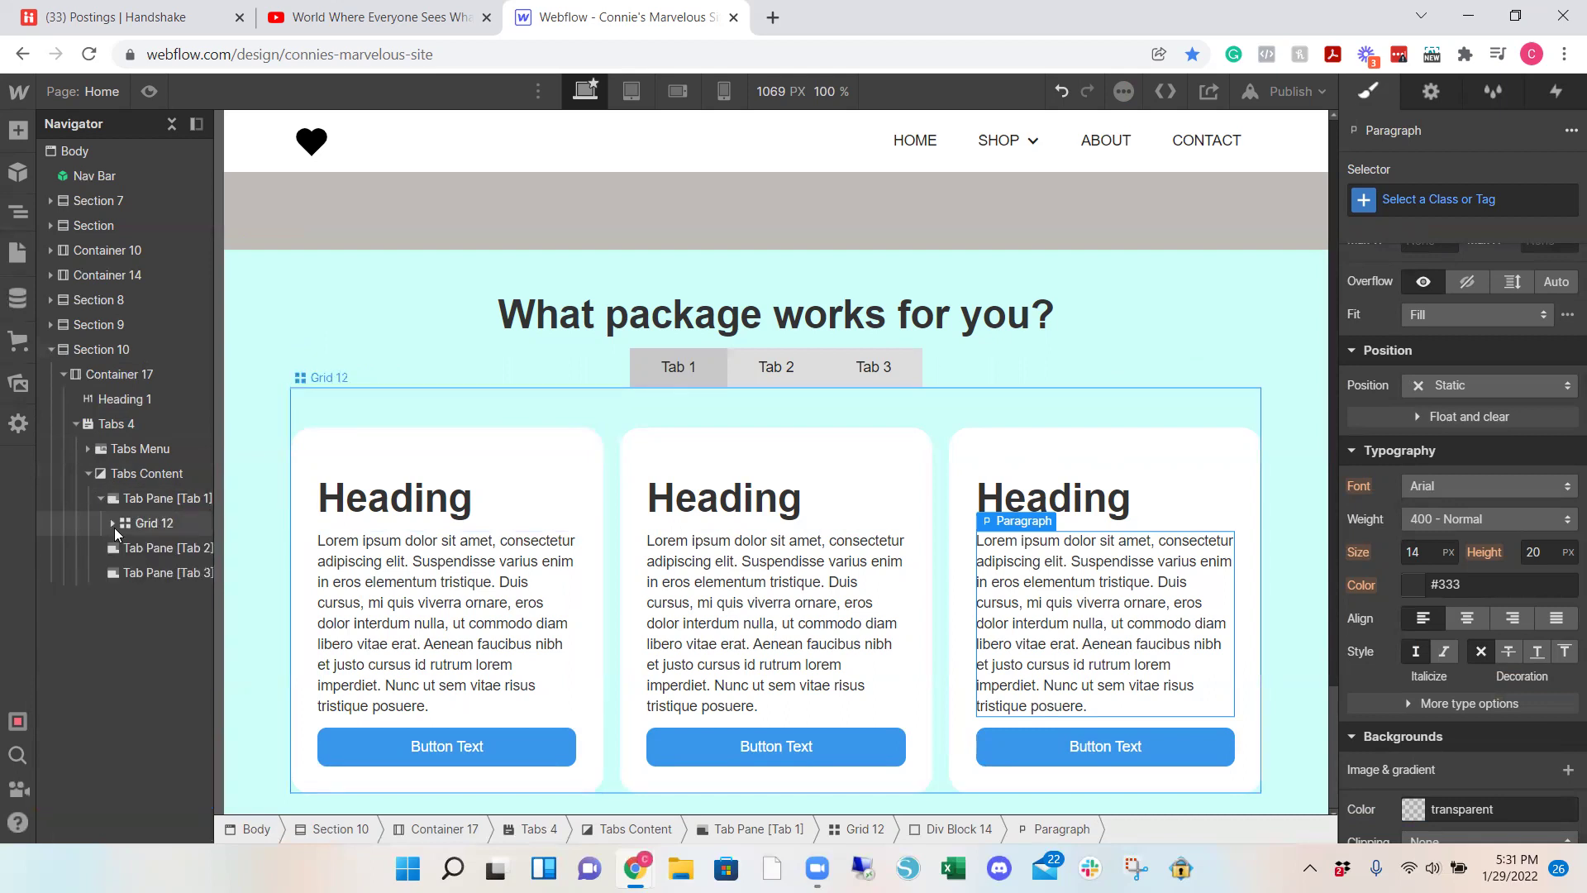
{"action": "left_click", "coordinate": [157, 529]}
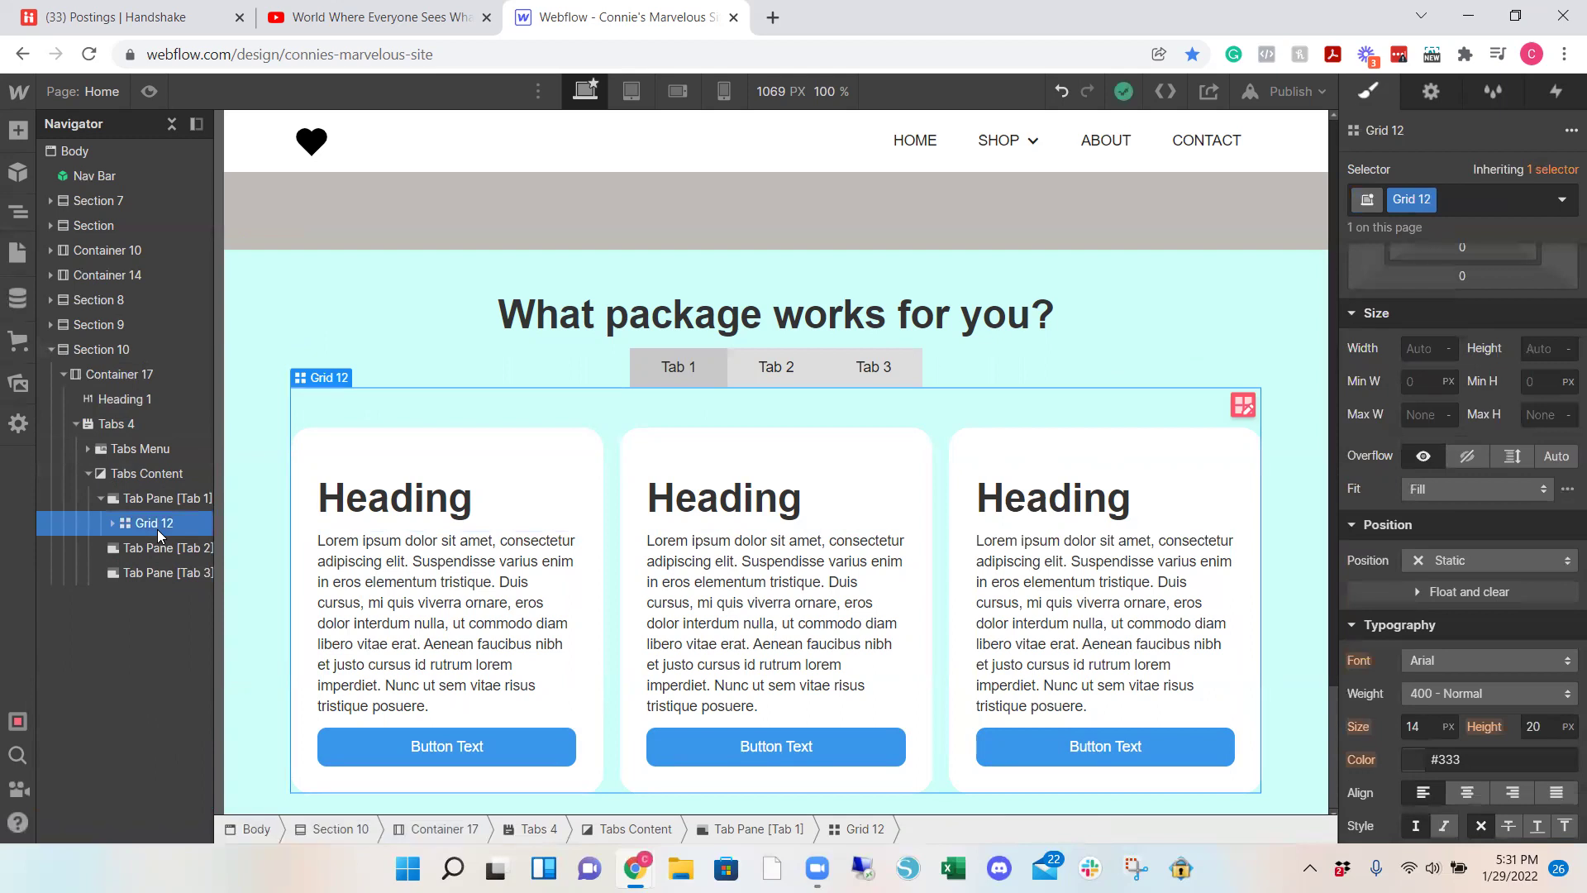
{"action": "left_click_drag", "start_coordinate": [220, 522], "coordinate": [264, 546]}
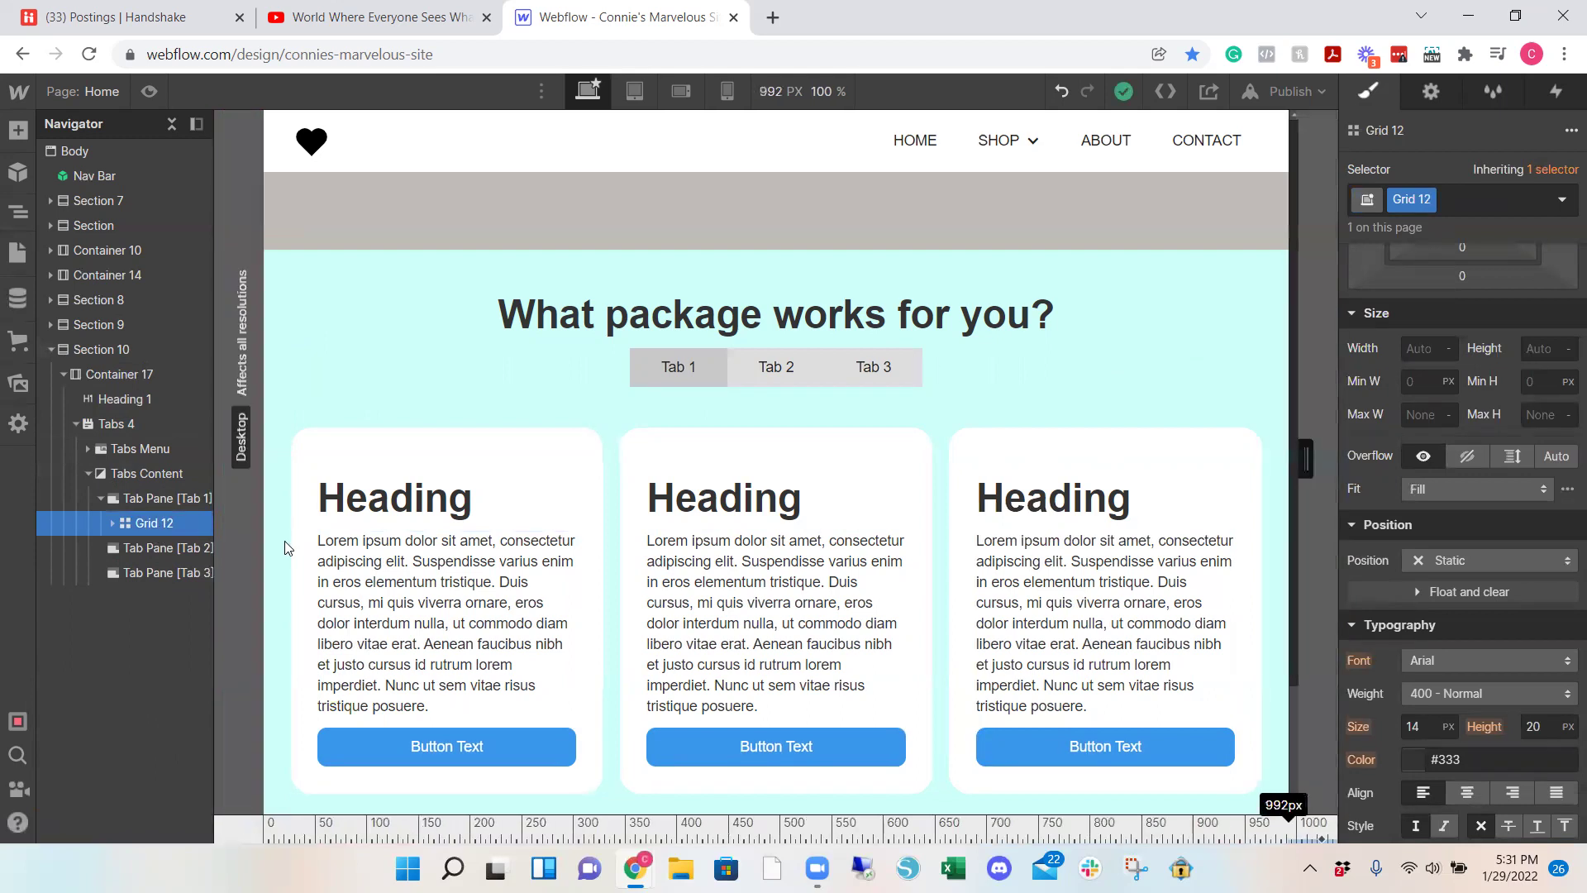
{"action": "left_click", "coordinate": [199, 550]}
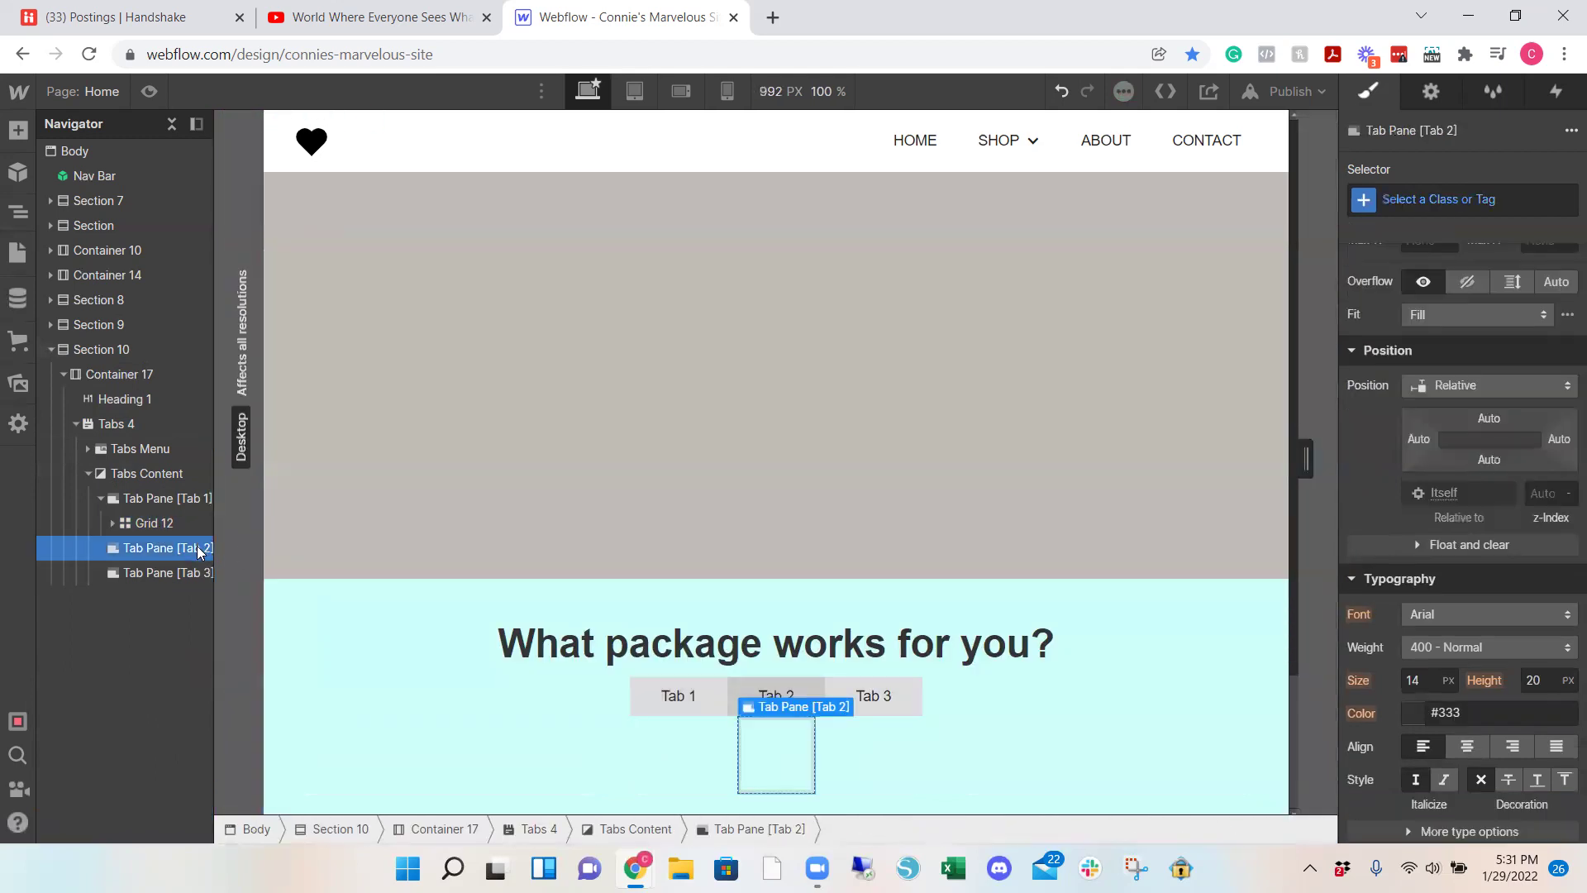
{"action": "key", "text": "ctrl+v"}
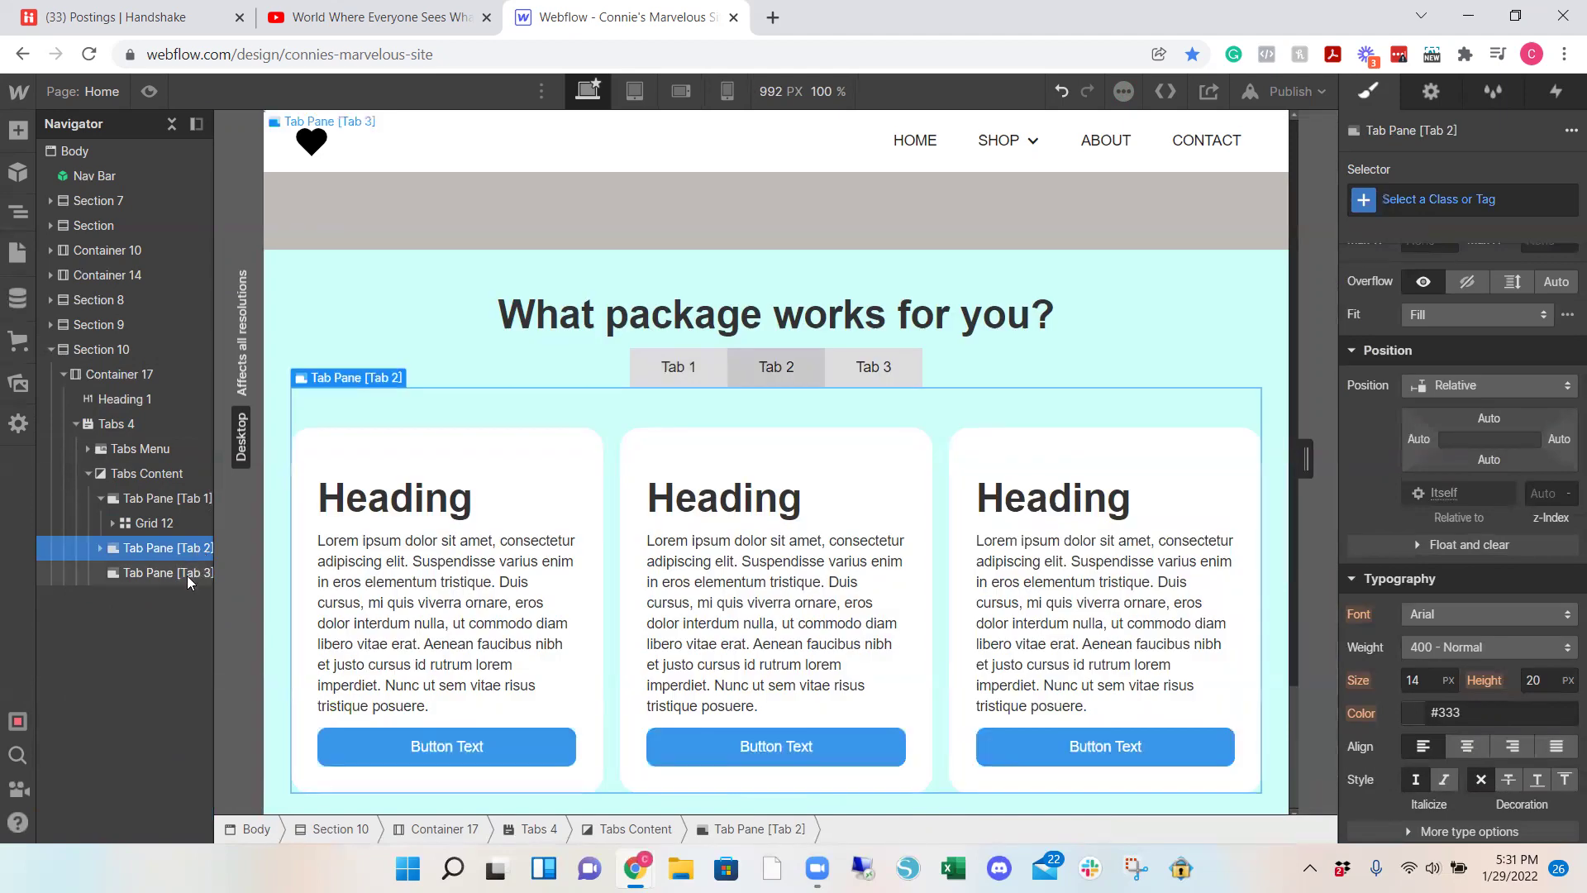
{"action": "left_click", "coordinate": [187, 574]}
{"action": "key", "text": "ctrl+v"}
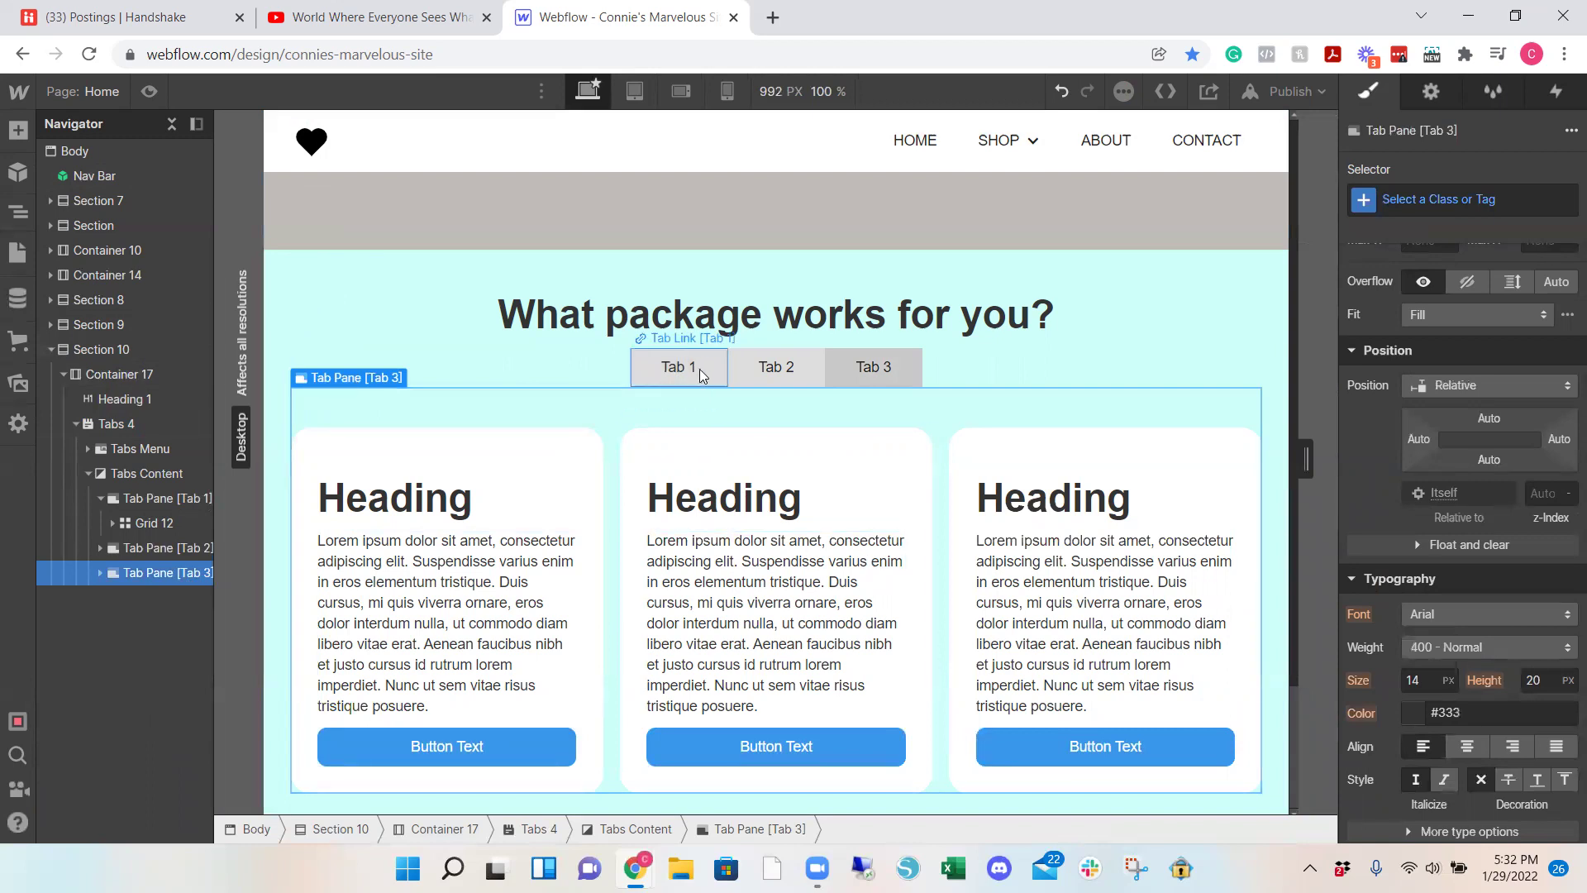
{"action": "left_click", "coordinate": [149, 91]}
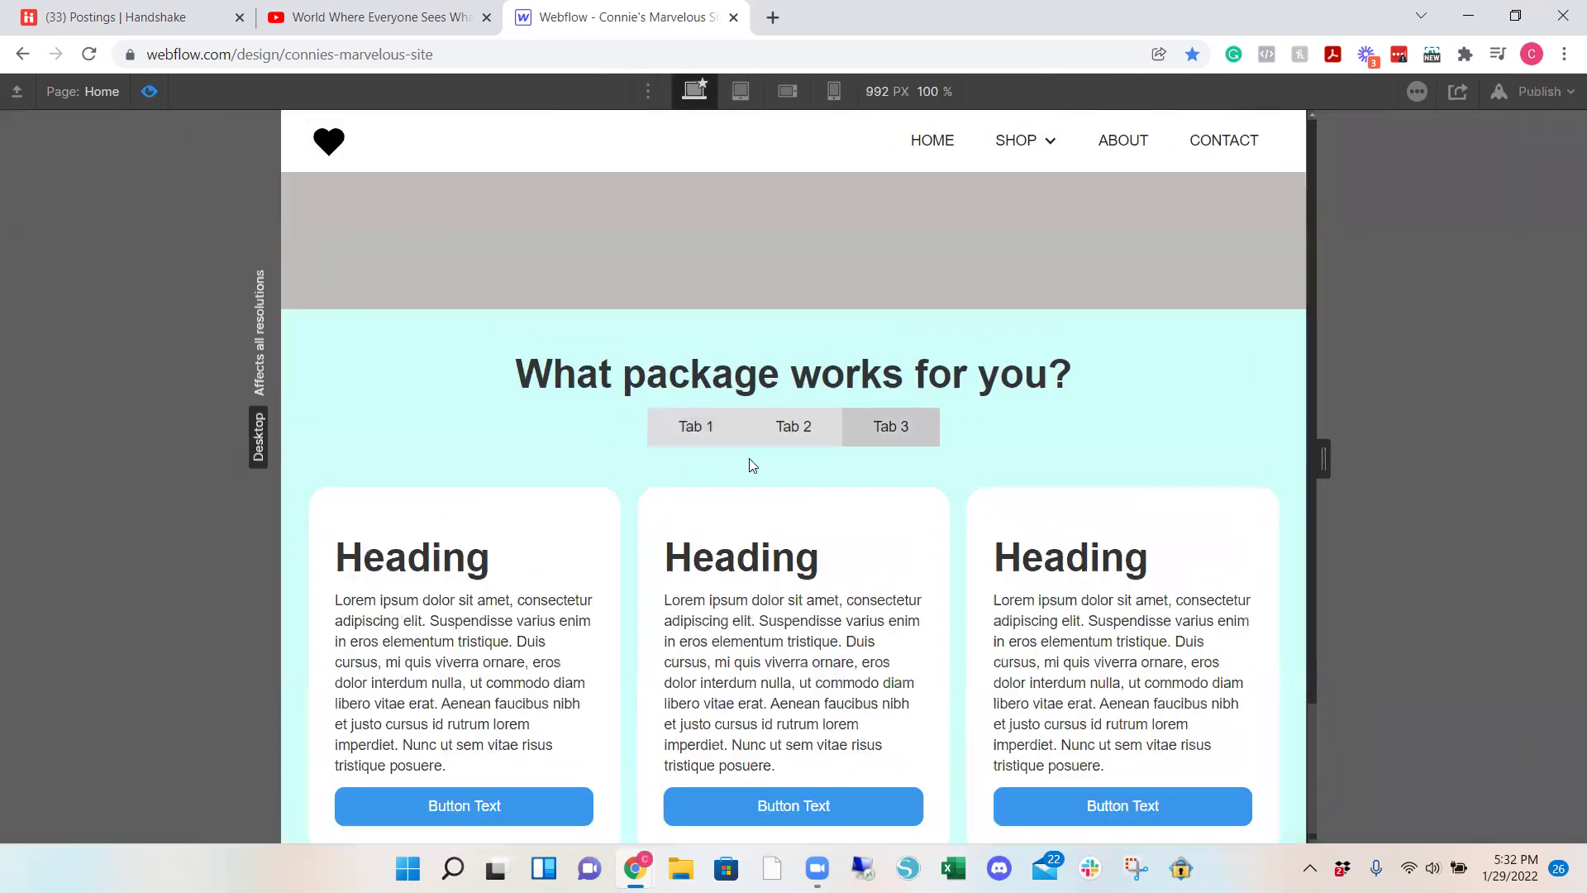
{"action": "left_click", "coordinate": [693, 431]}
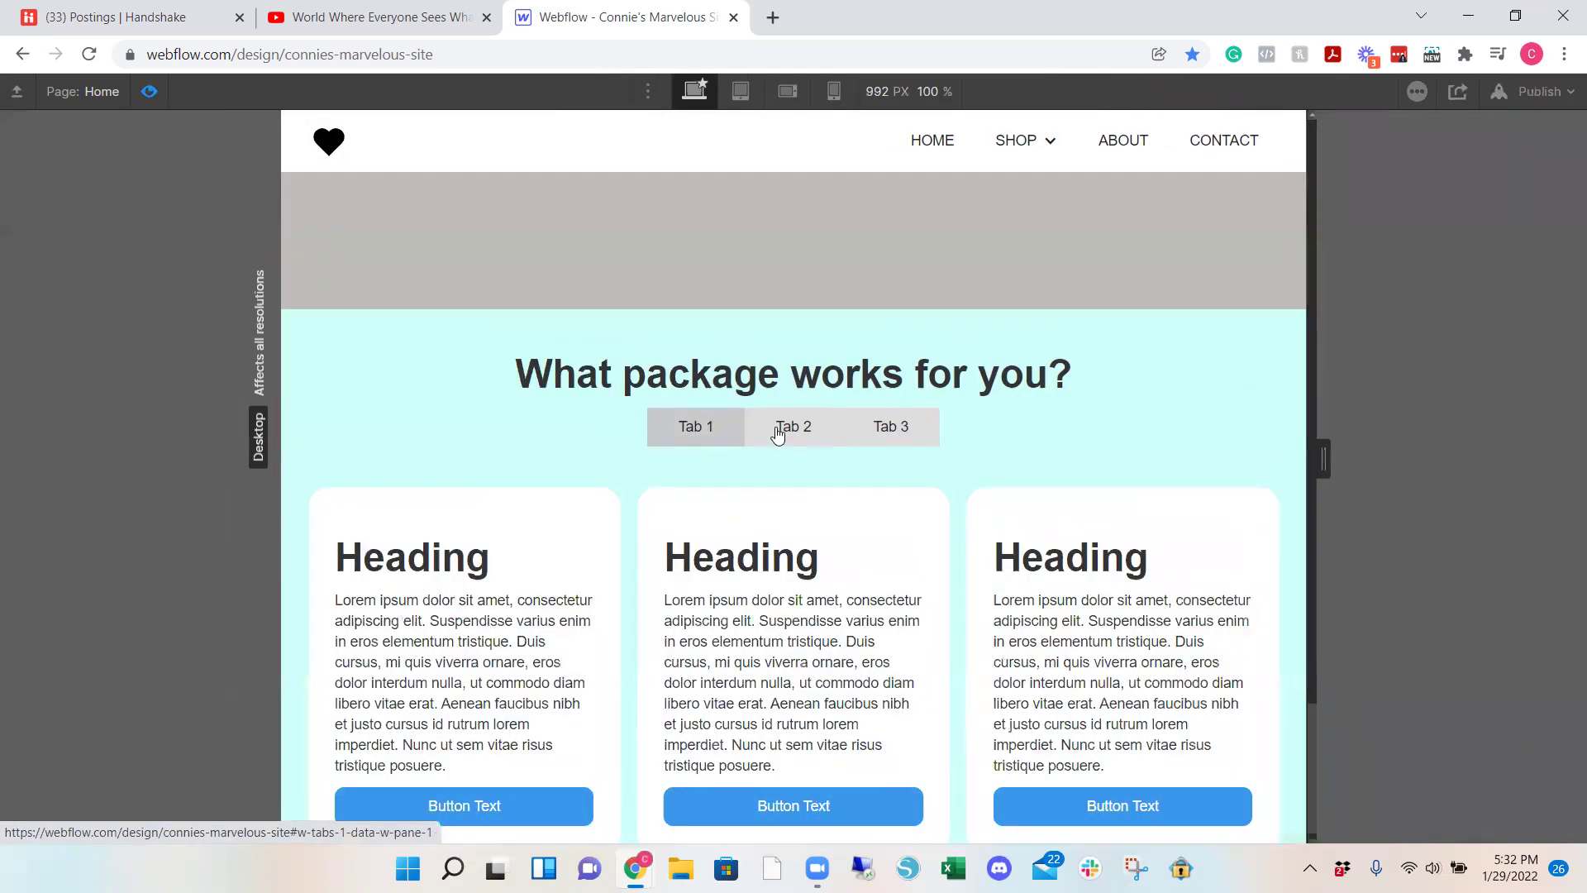
{"action": "left_click", "coordinate": [788, 428]}
{"action": "left_click", "coordinate": [900, 437]}
{"action": "scroll", "coordinate": [900, 626], "scroll_direction": "down", "scroll_amount": 1}
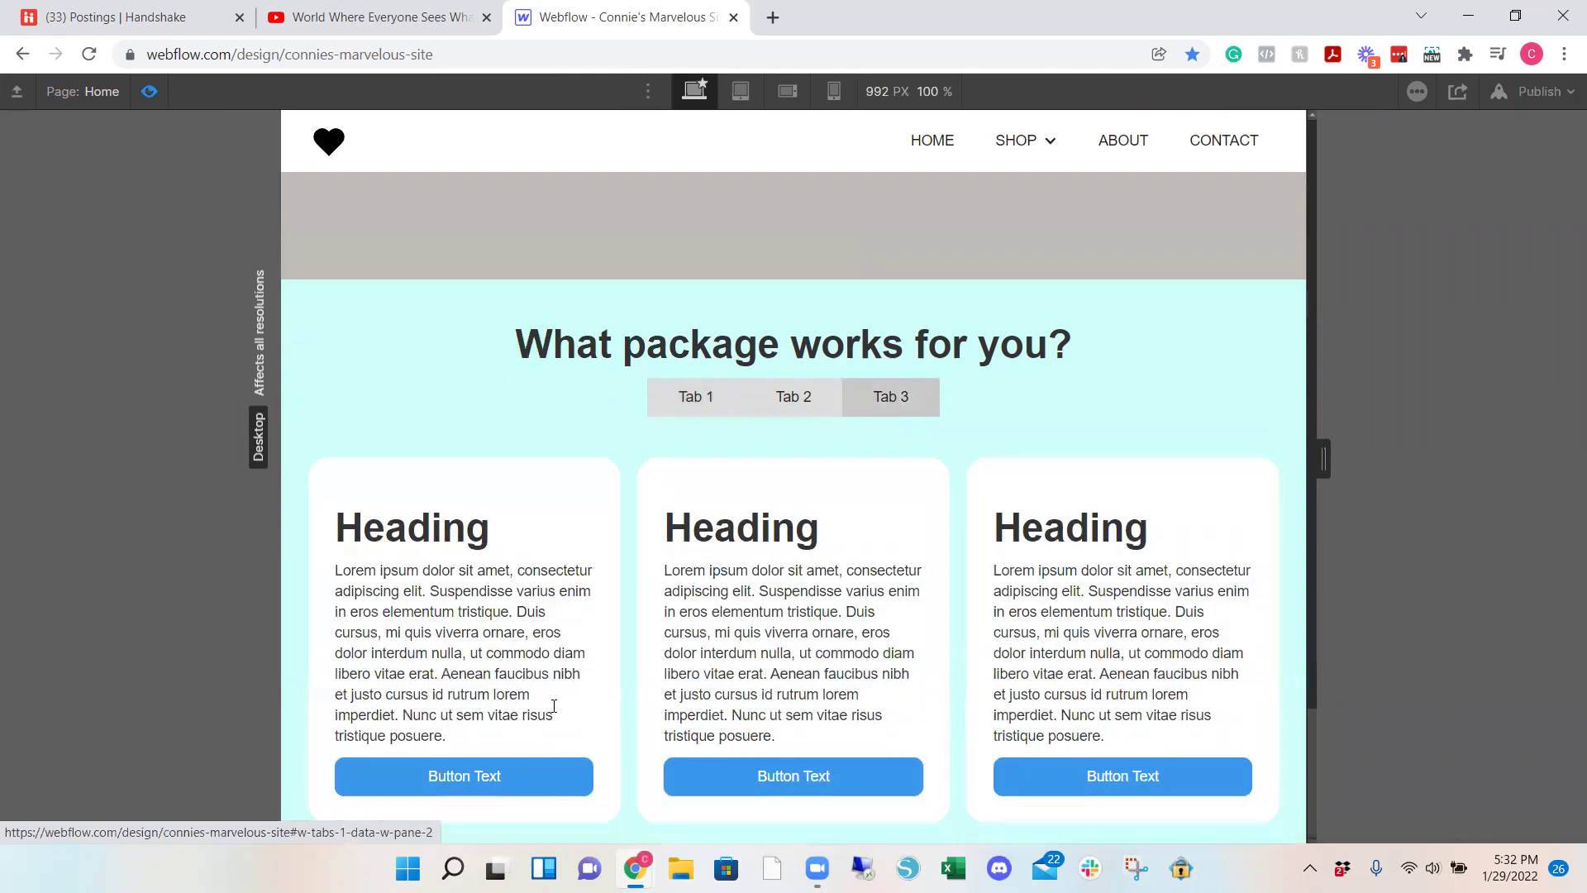
{"action": "left_click", "coordinate": [149, 91]}
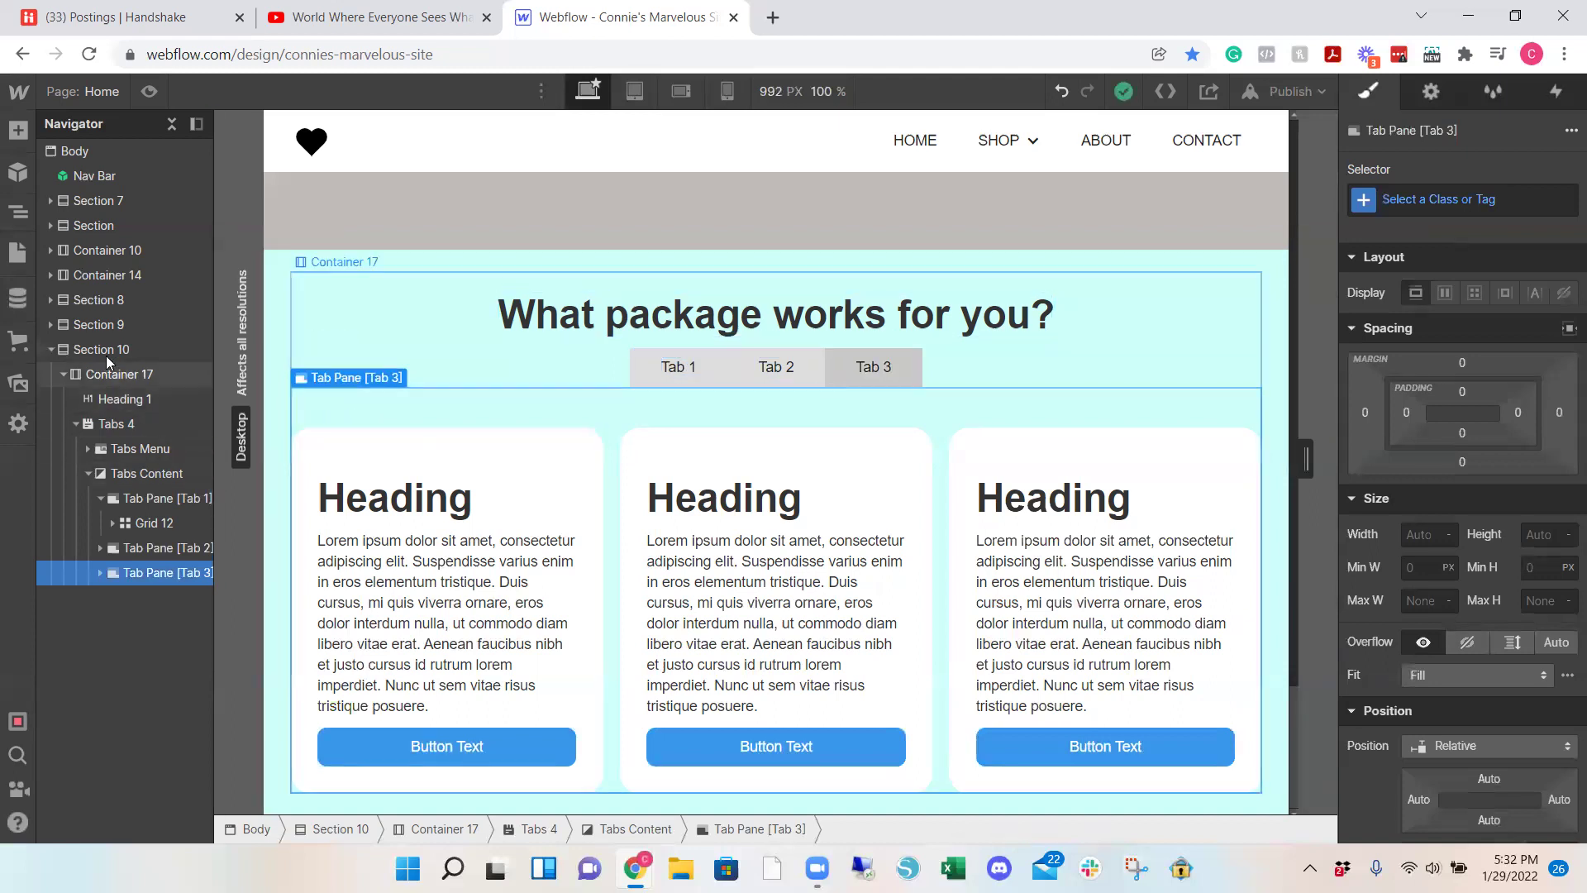
Step: Give the Tabs Menu holding the tab links a white background
{"action": "left_click", "coordinate": [52, 351]}
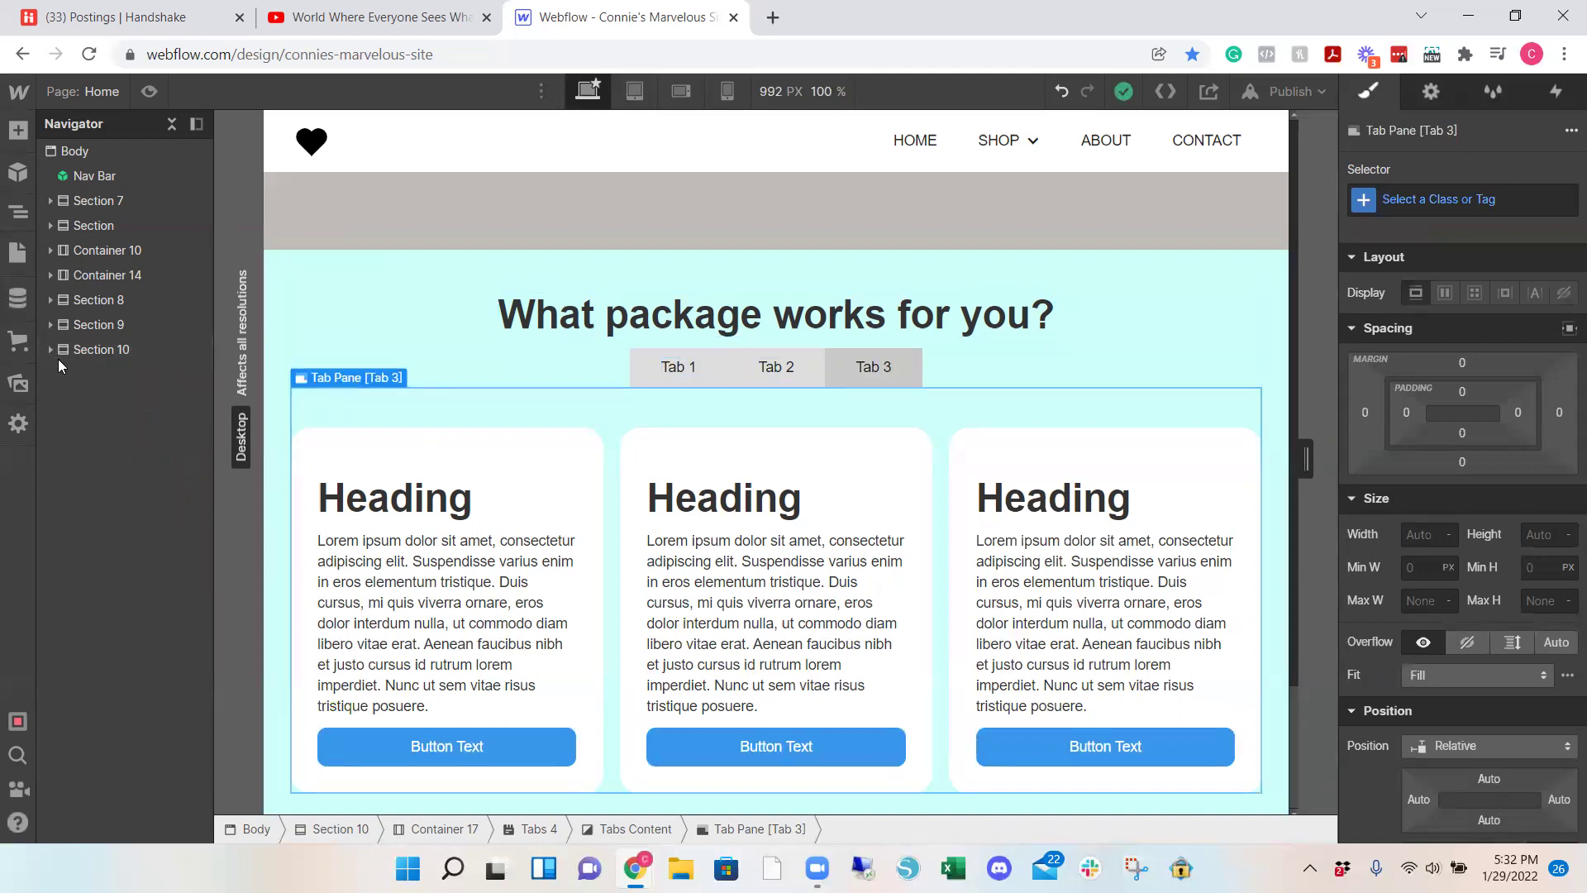
{"action": "left_click", "coordinate": [52, 351]}
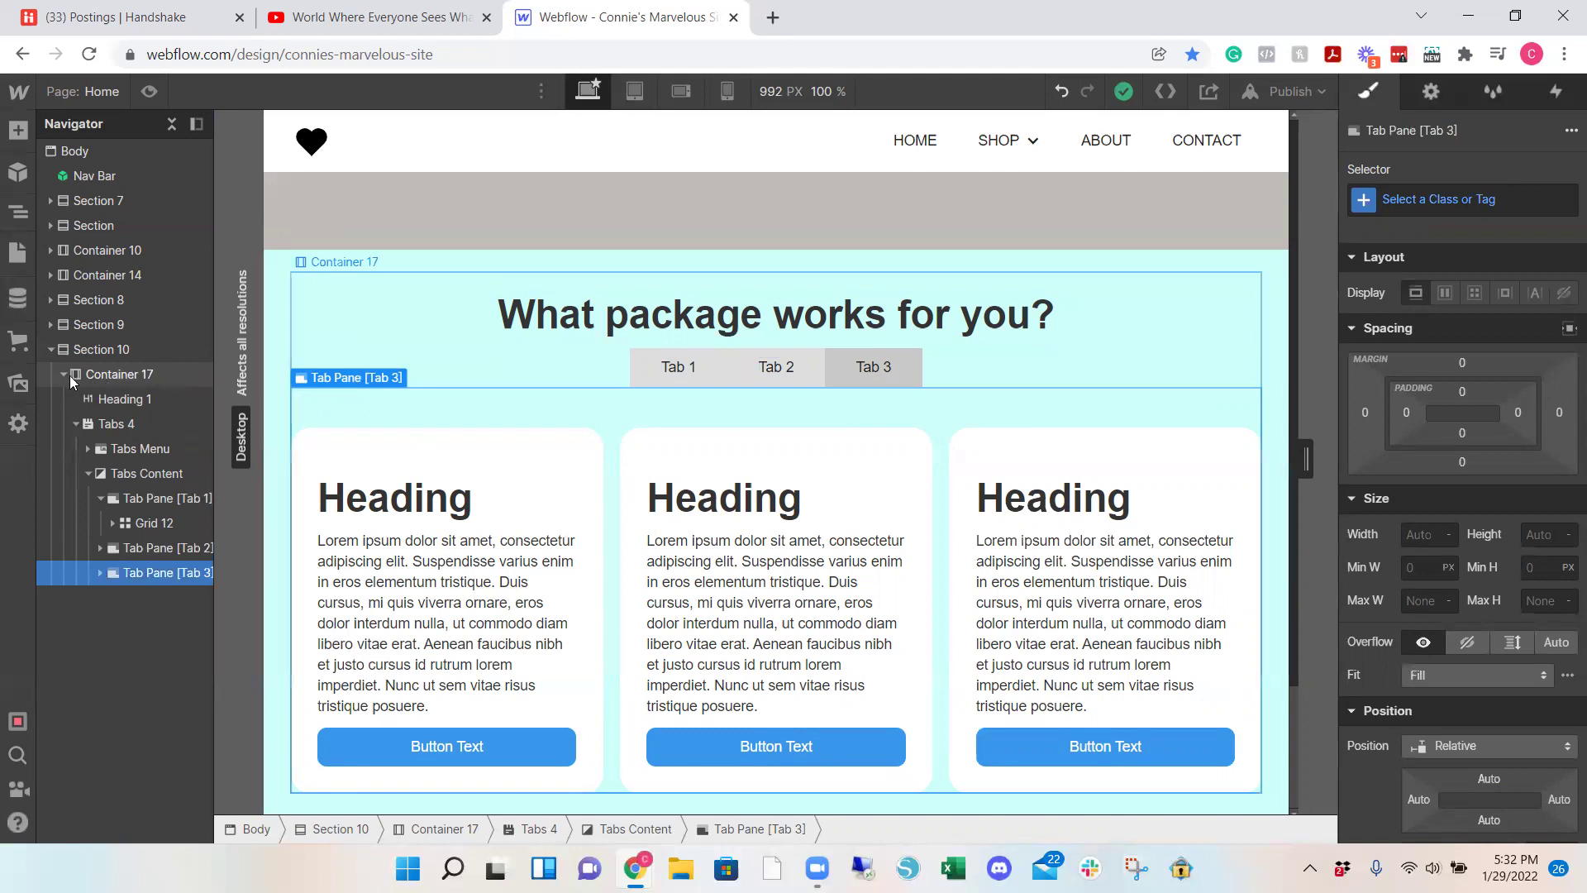
{"action": "left_click", "coordinate": [137, 425]}
{"action": "left_click", "coordinate": [137, 448]}
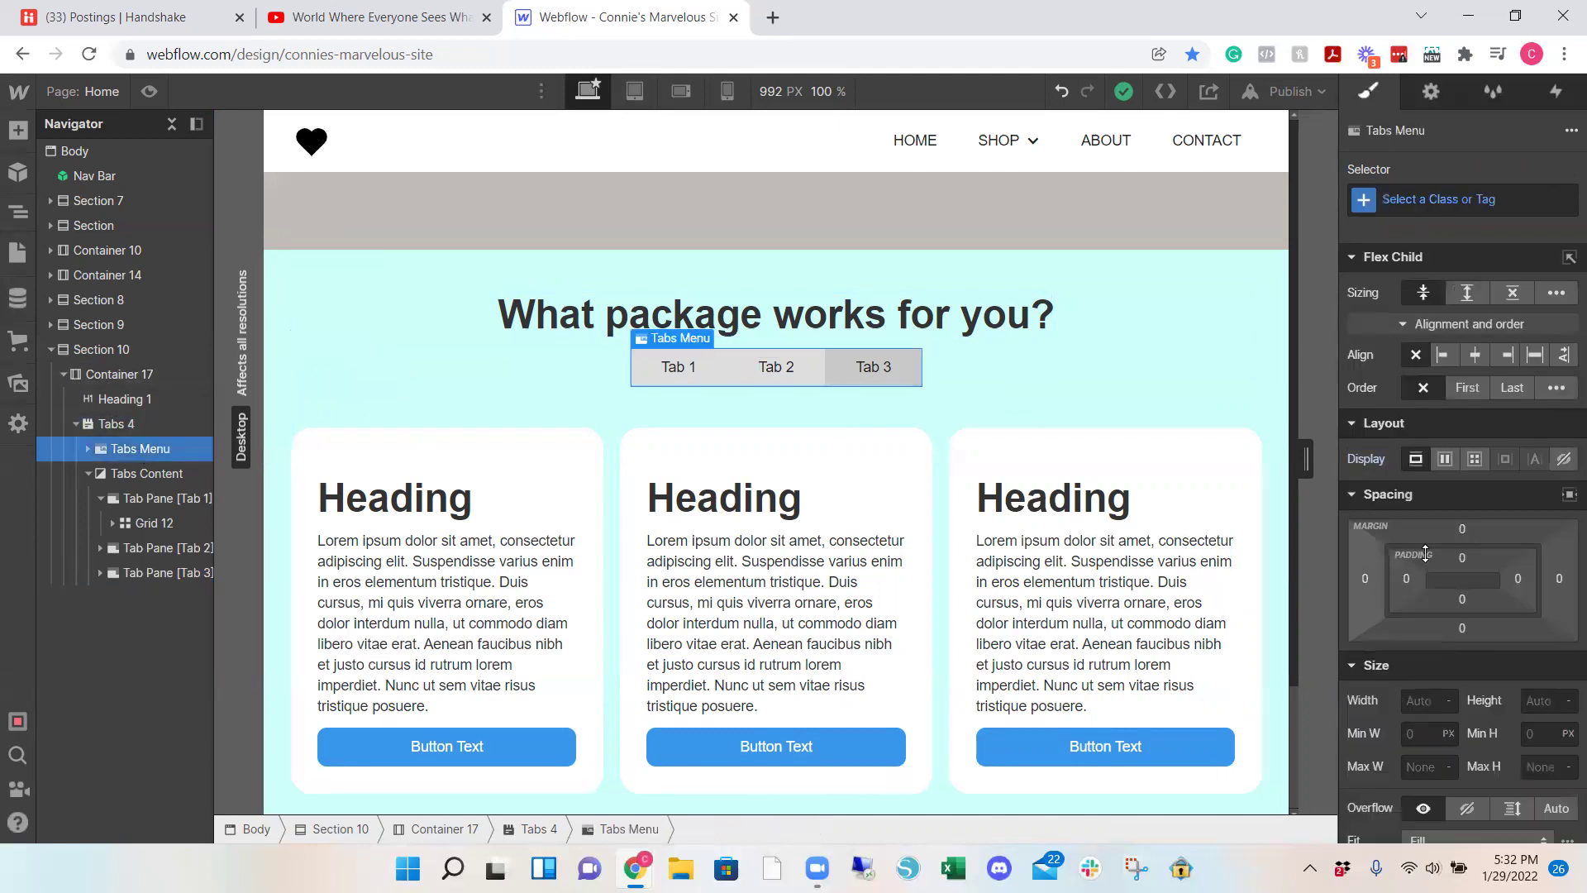
{"action": "scroll", "coordinate": [1521, 618], "scroll_direction": "down", "scroll_amount": 5}
{"action": "scroll", "coordinate": [1521, 618], "scroll_direction": "down", "scroll_amount": 5}
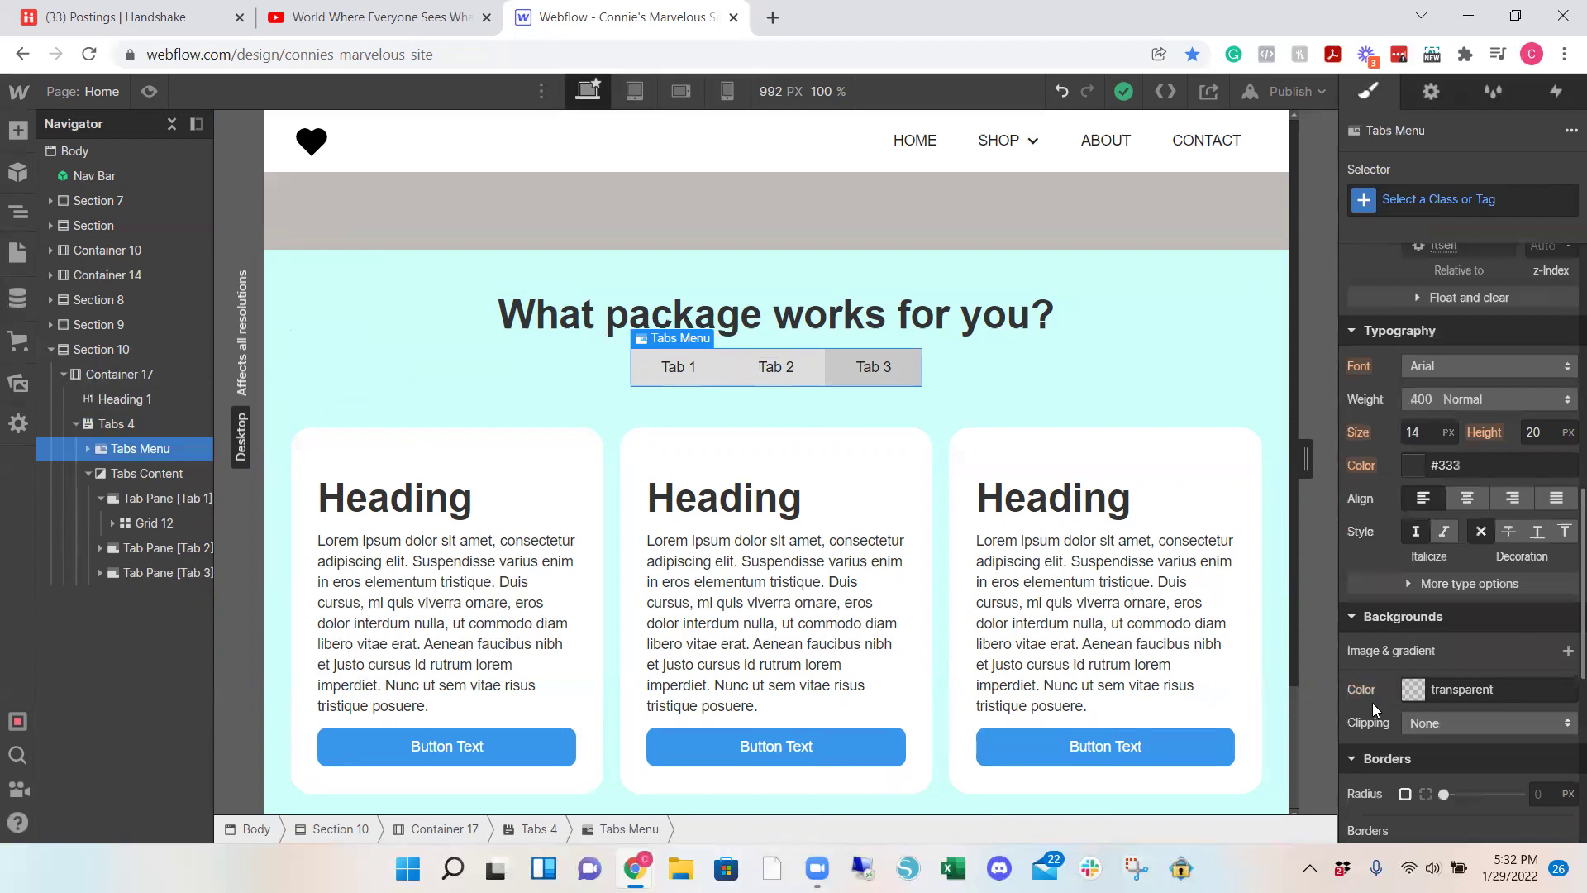
{"action": "left_click", "coordinate": [1414, 690]}
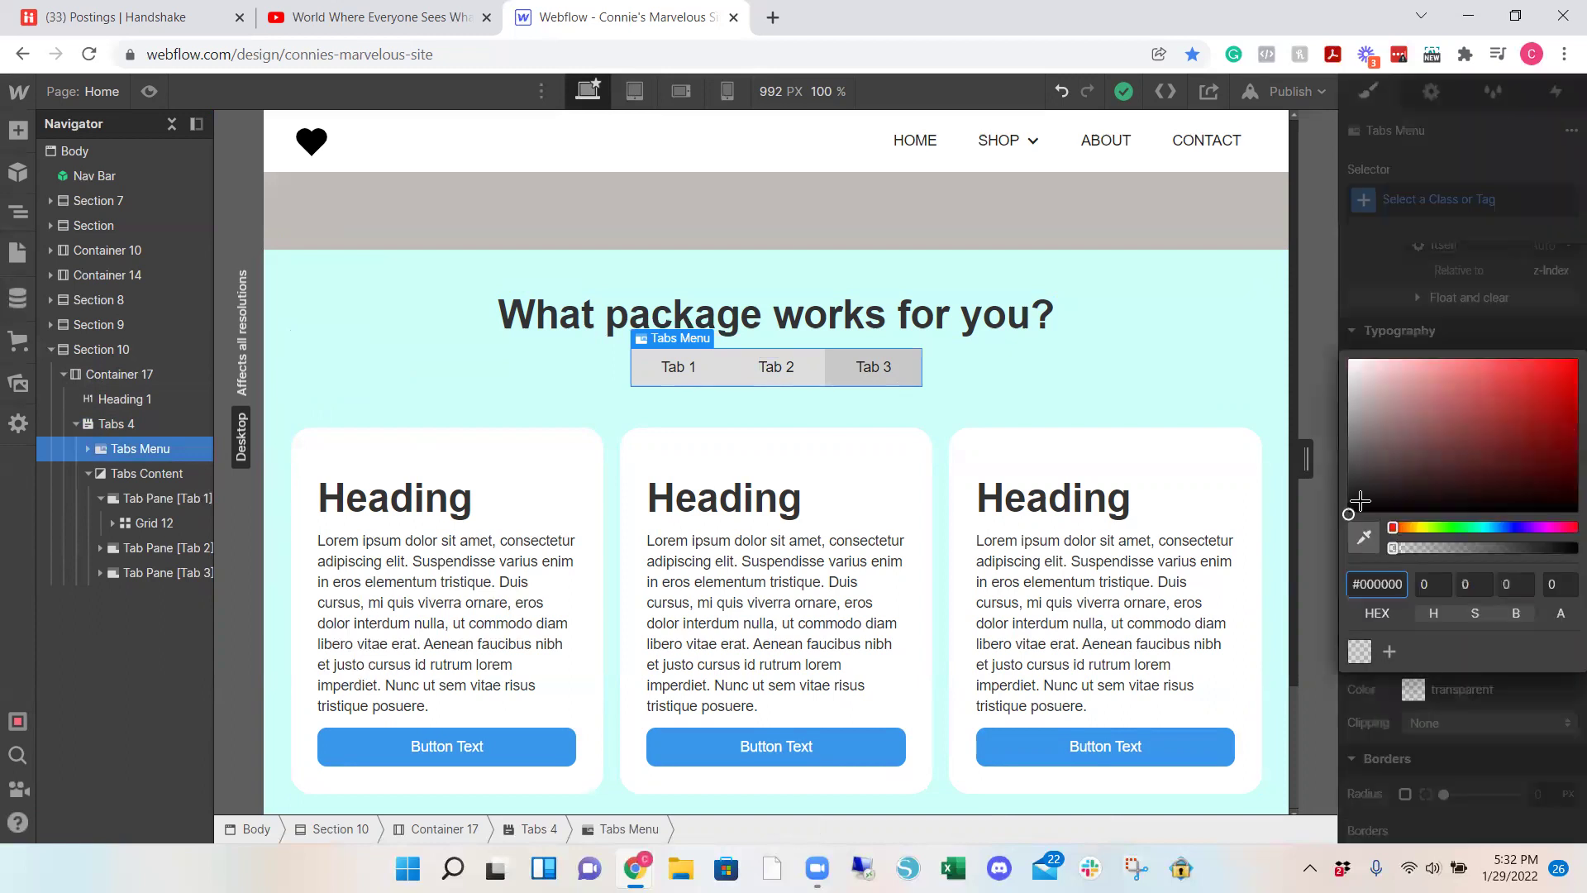
{"action": "left_click_drag", "start_coordinate": [1332, 394], "coordinate": [1348, 517]}
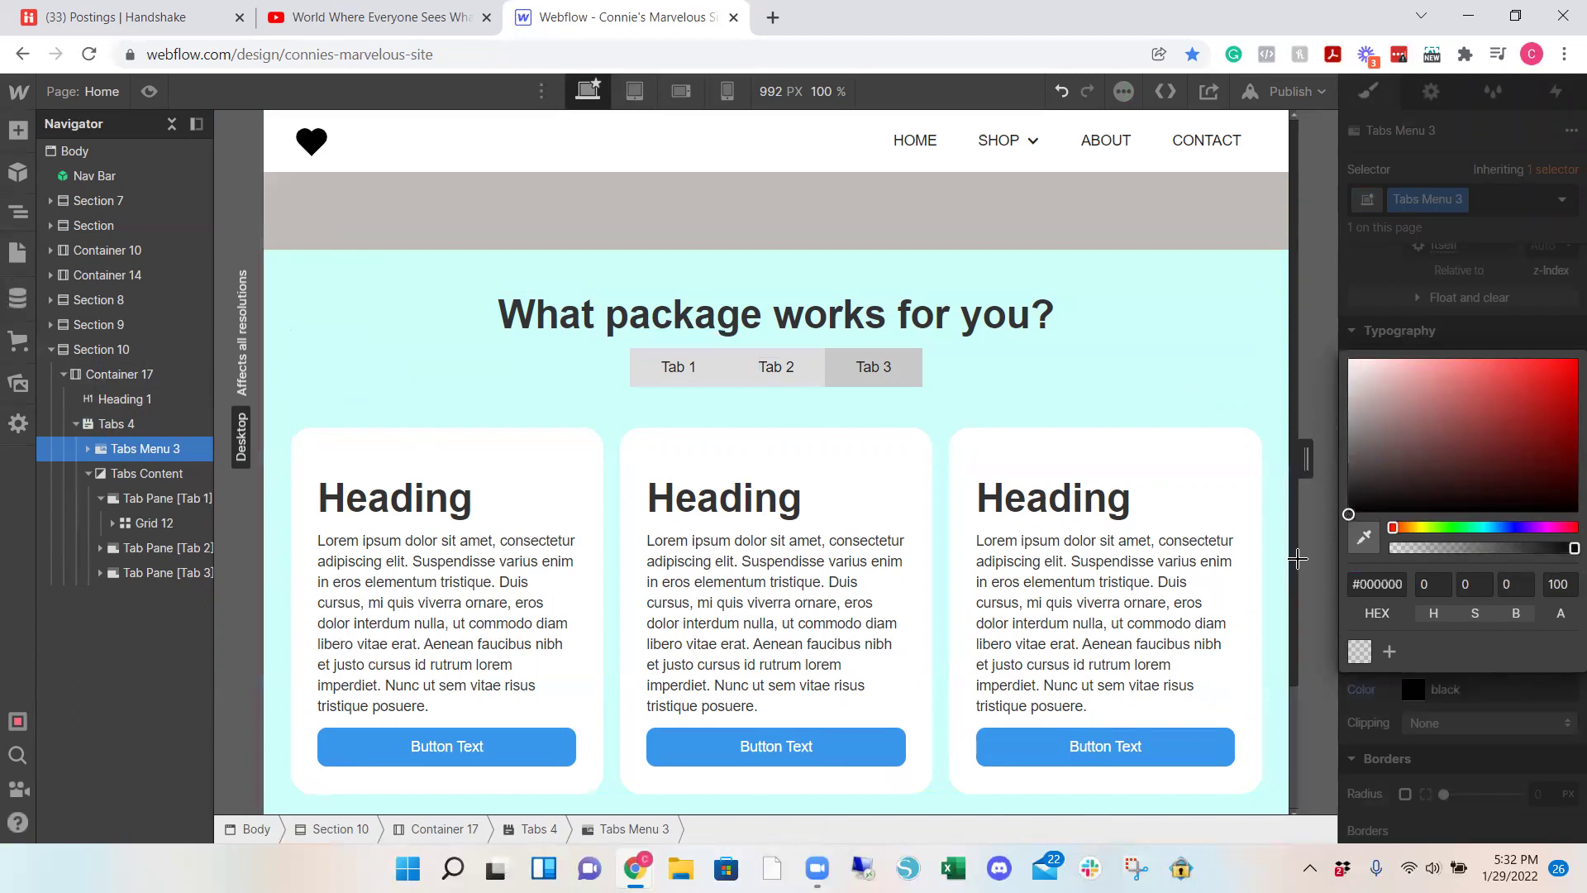
{"action": "left_click", "coordinate": [141, 424]}
Step: Round the tabs menu corners with a 20 px border radius
{"action": "left_click", "coordinate": [146, 454]}
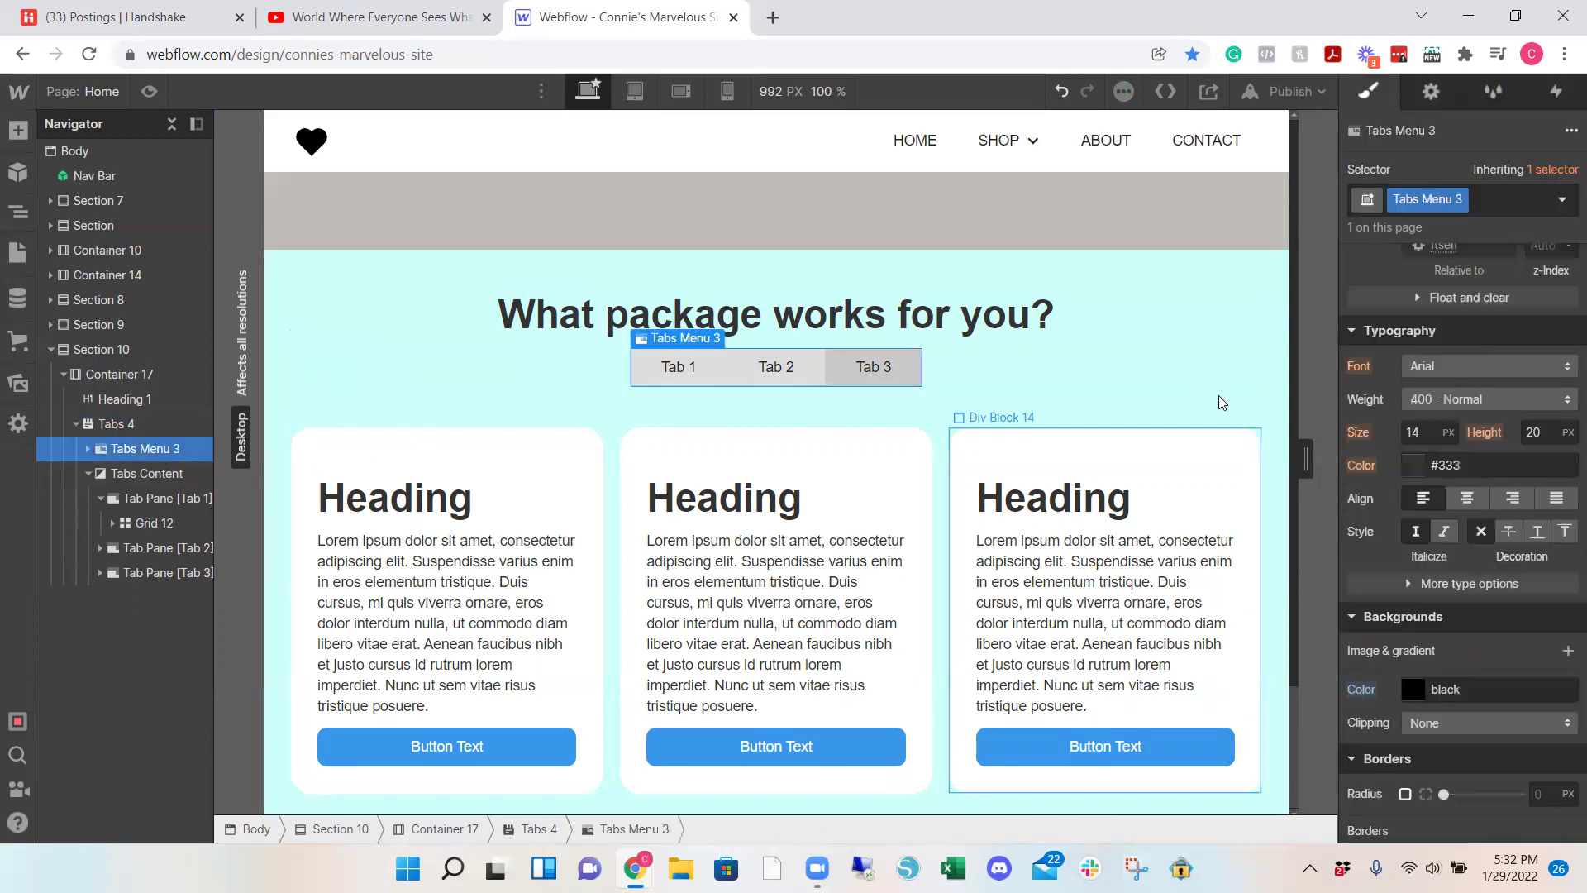
{"action": "scroll", "coordinate": [1453, 645], "scroll_direction": "down", "scroll_amount": 5}
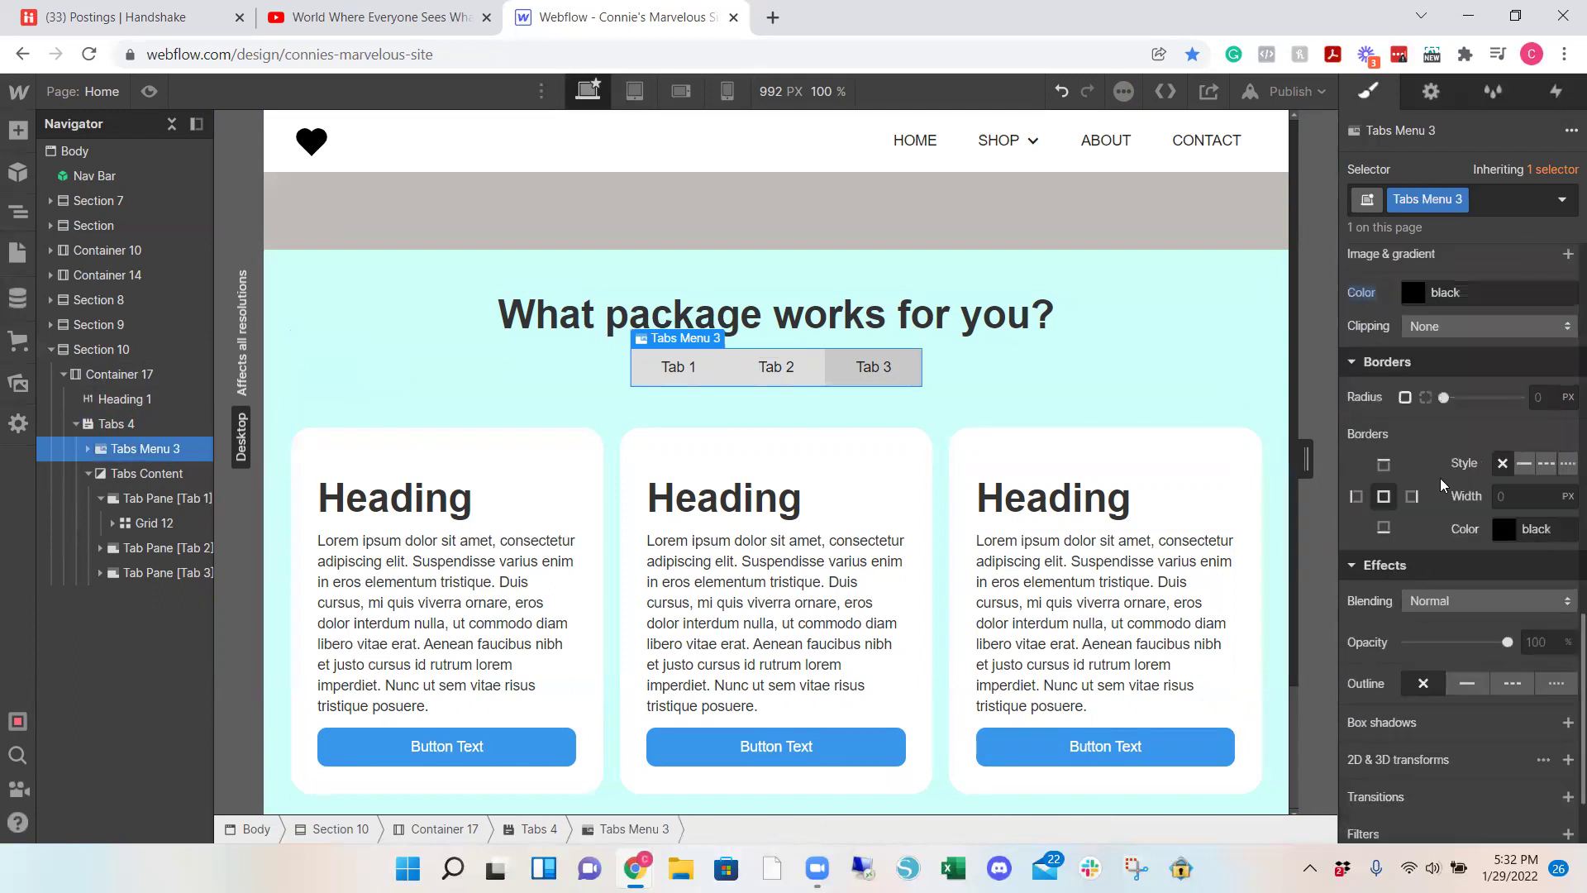
{"action": "left_click_drag", "start_coordinate": [1444, 397], "coordinate": [1519, 397]}
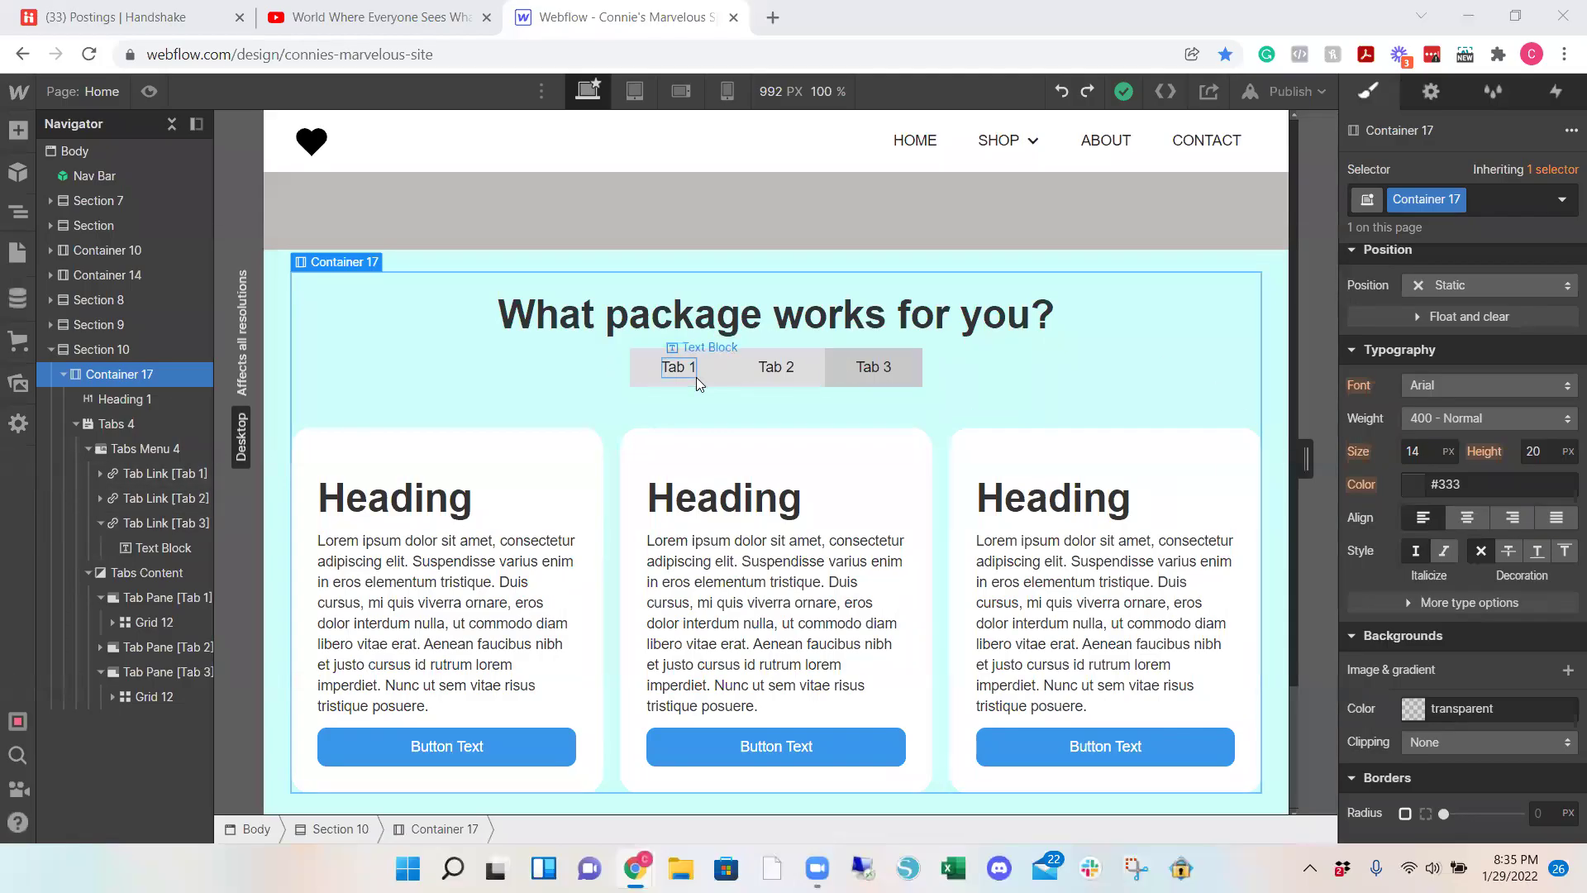
Step: Make the Tab 1 link background a semi-transparent light grey
{"action": "left_click", "coordinate": [648, 380]}
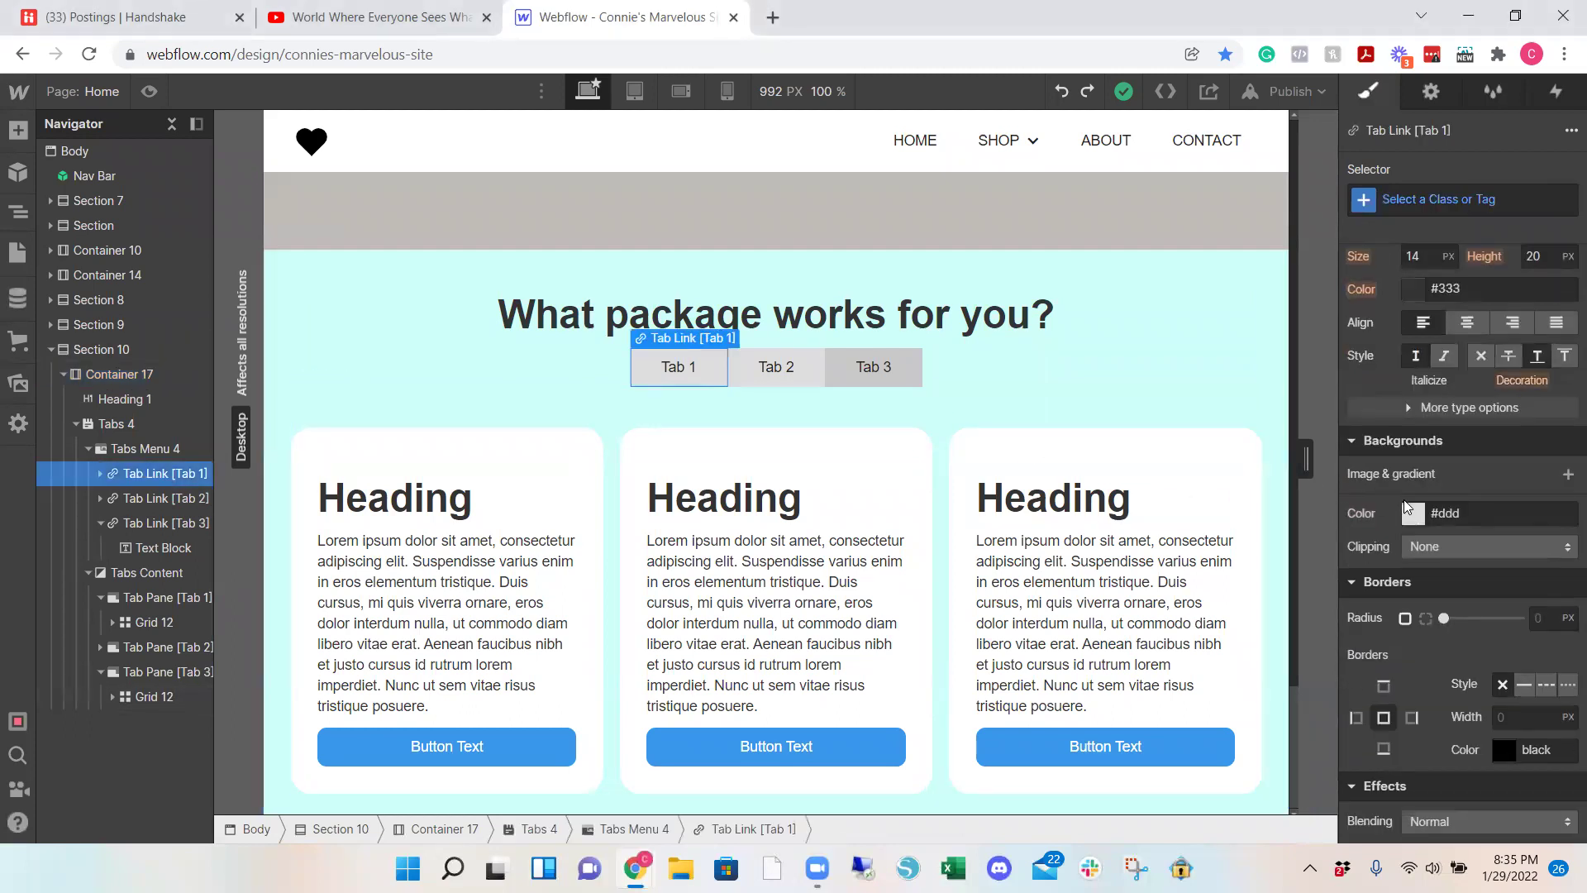
{"action": "left_click", "coordinate": [1414, 513]}
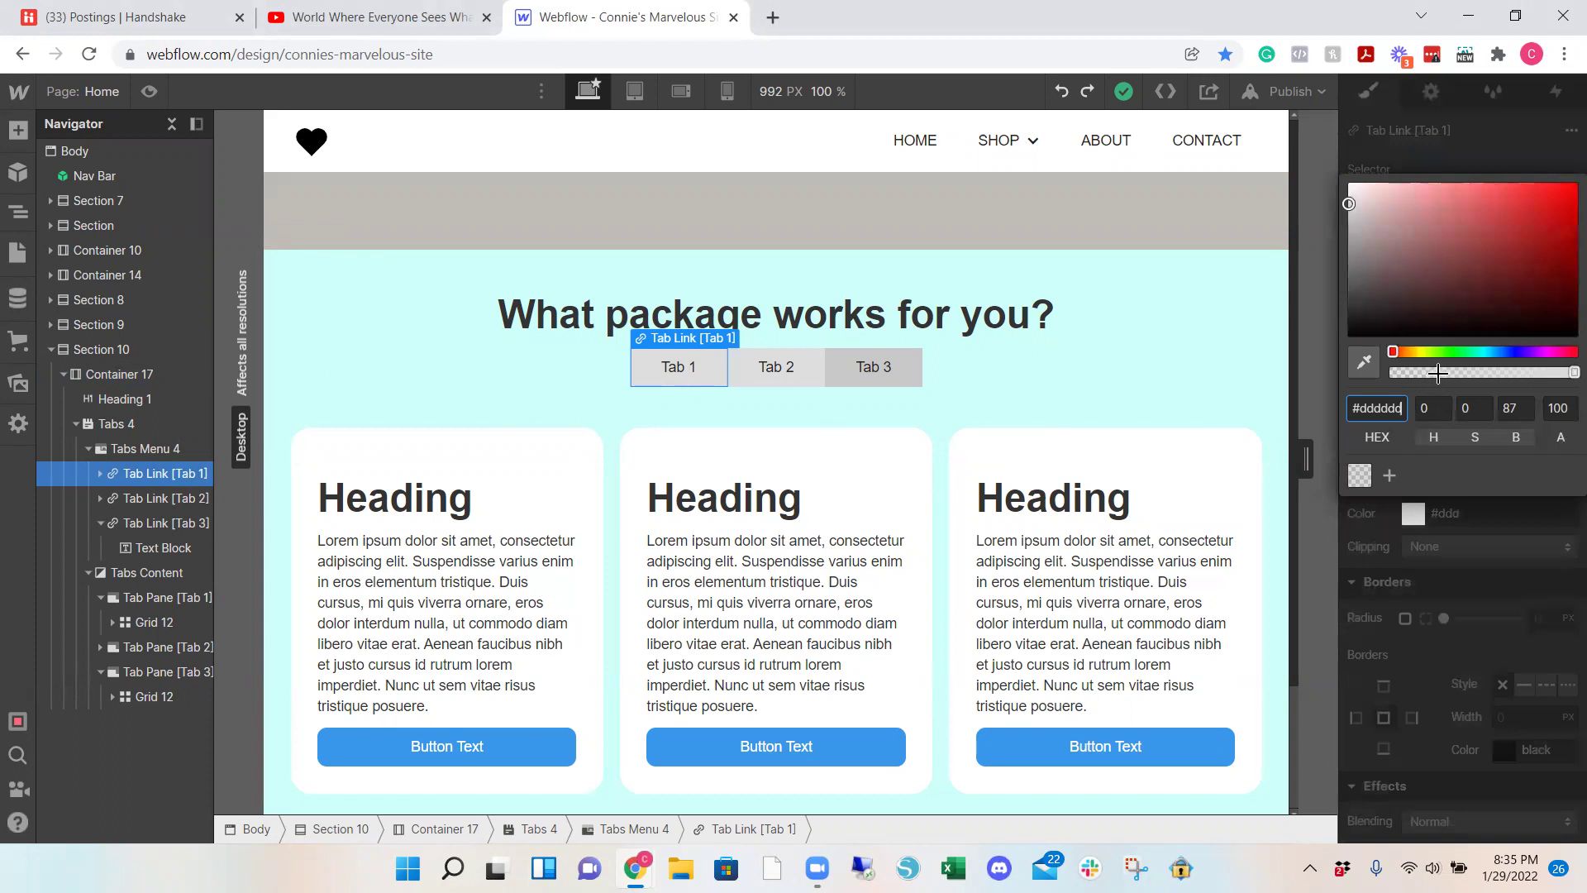
{"action": "mouse_move", "coordinate": [1439, 374]}
{"action": "left_mouse_down"}
{"action": "mouse_move", "coordinate": [1539, 372]}
{"action": "mouse_move", "coordinate": [1455, 379]}
{"action": "left_mouse_up"}
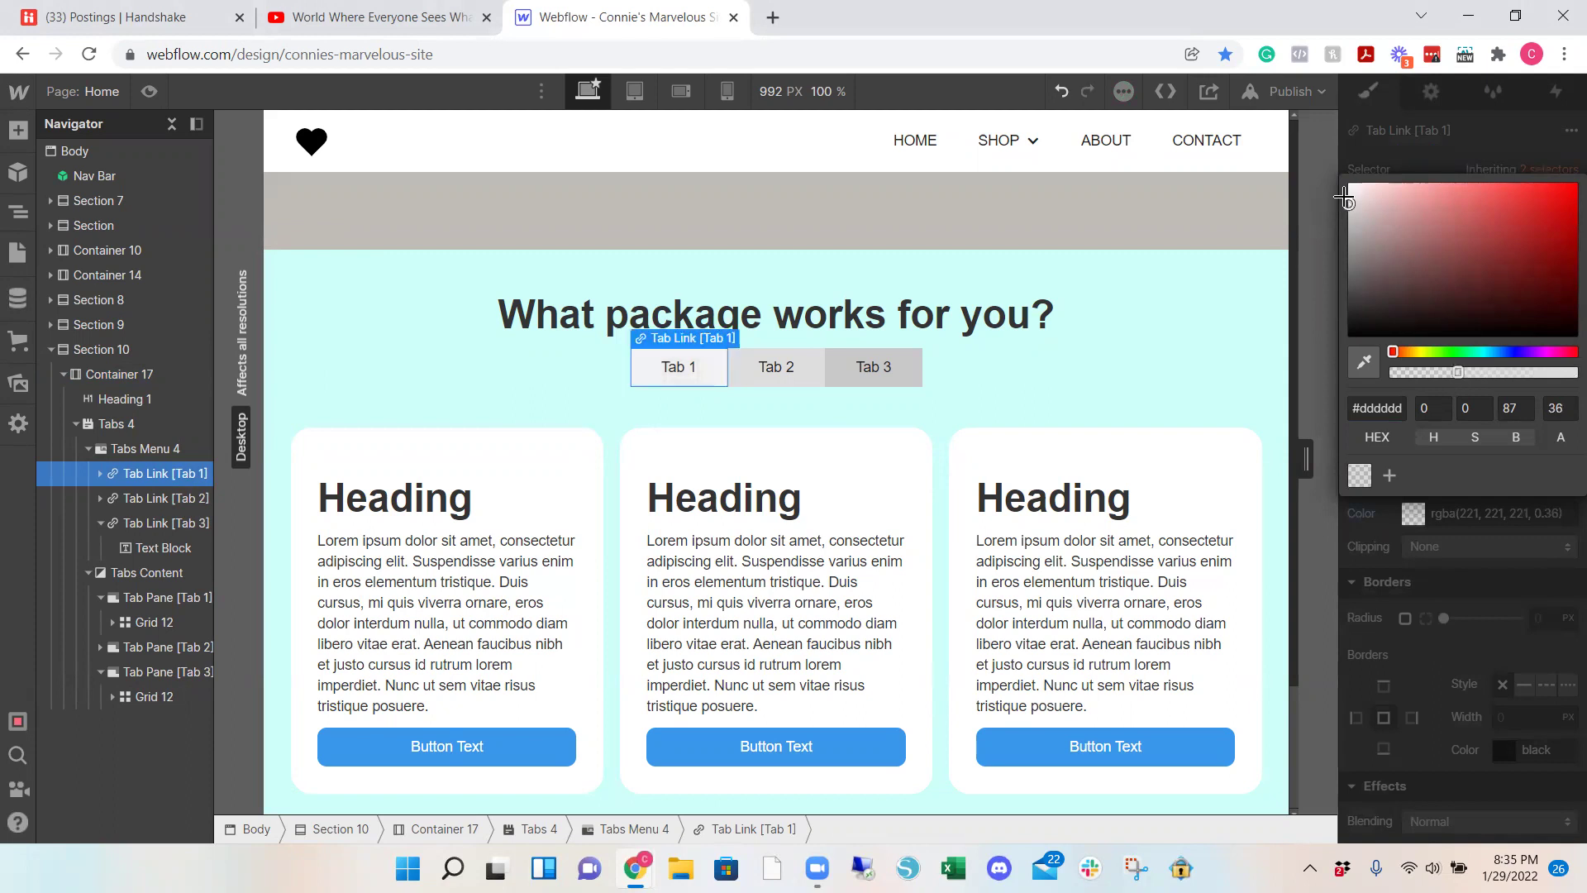
{"action": "mouse_move", "coordinate": [1347, 204]}
{"action": "left_mouse_down"}
{"action": "mouse_move", "coordinate": [1351, 181]}
{"action": "mouse_move", "coordinate": [1350, 216]}
{"action": "left_mouse_up"}
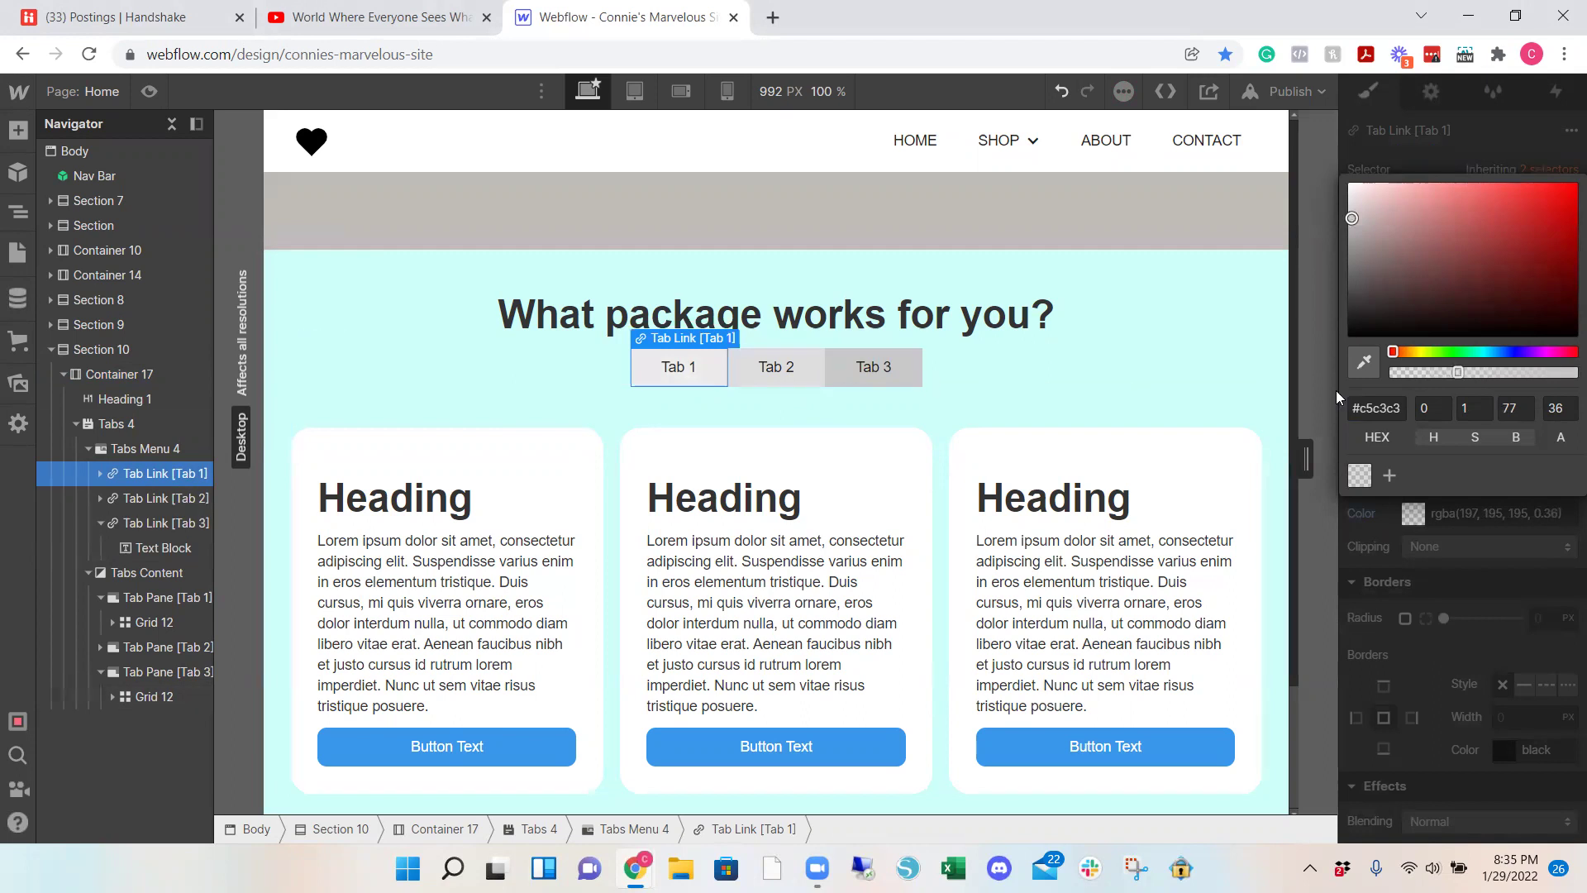
Step: Make the Tab 2 link background translucent to match Tab 1, leaving Tab 3 #c8c8c8
{"action": "left_click", "coordinate": [808, 377]}
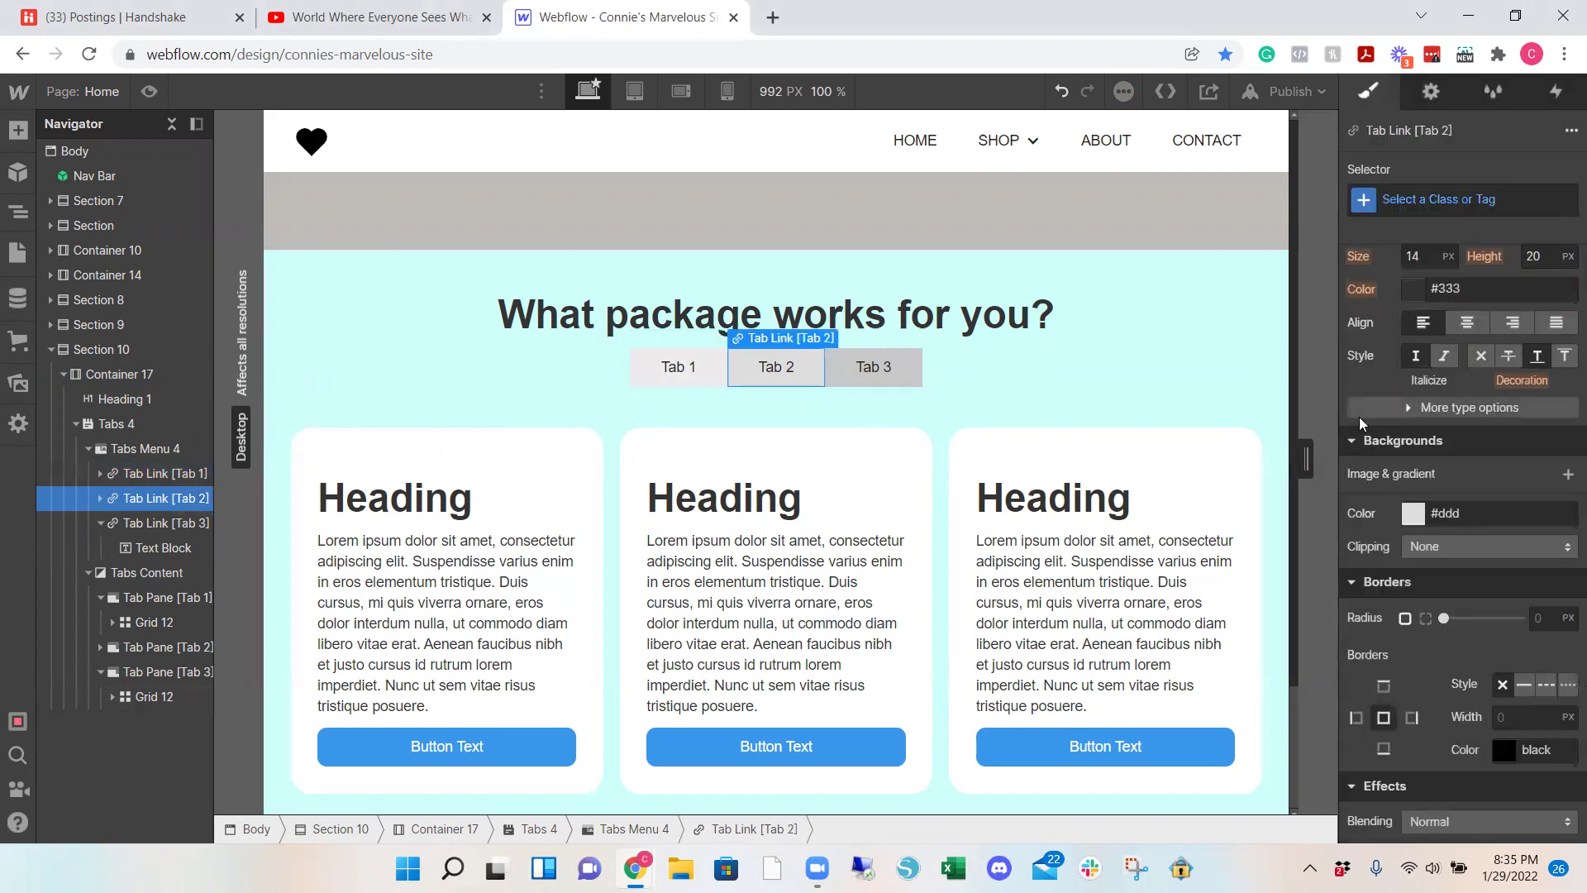
{"action": "left_click", "coordinate": [1413, 518]}
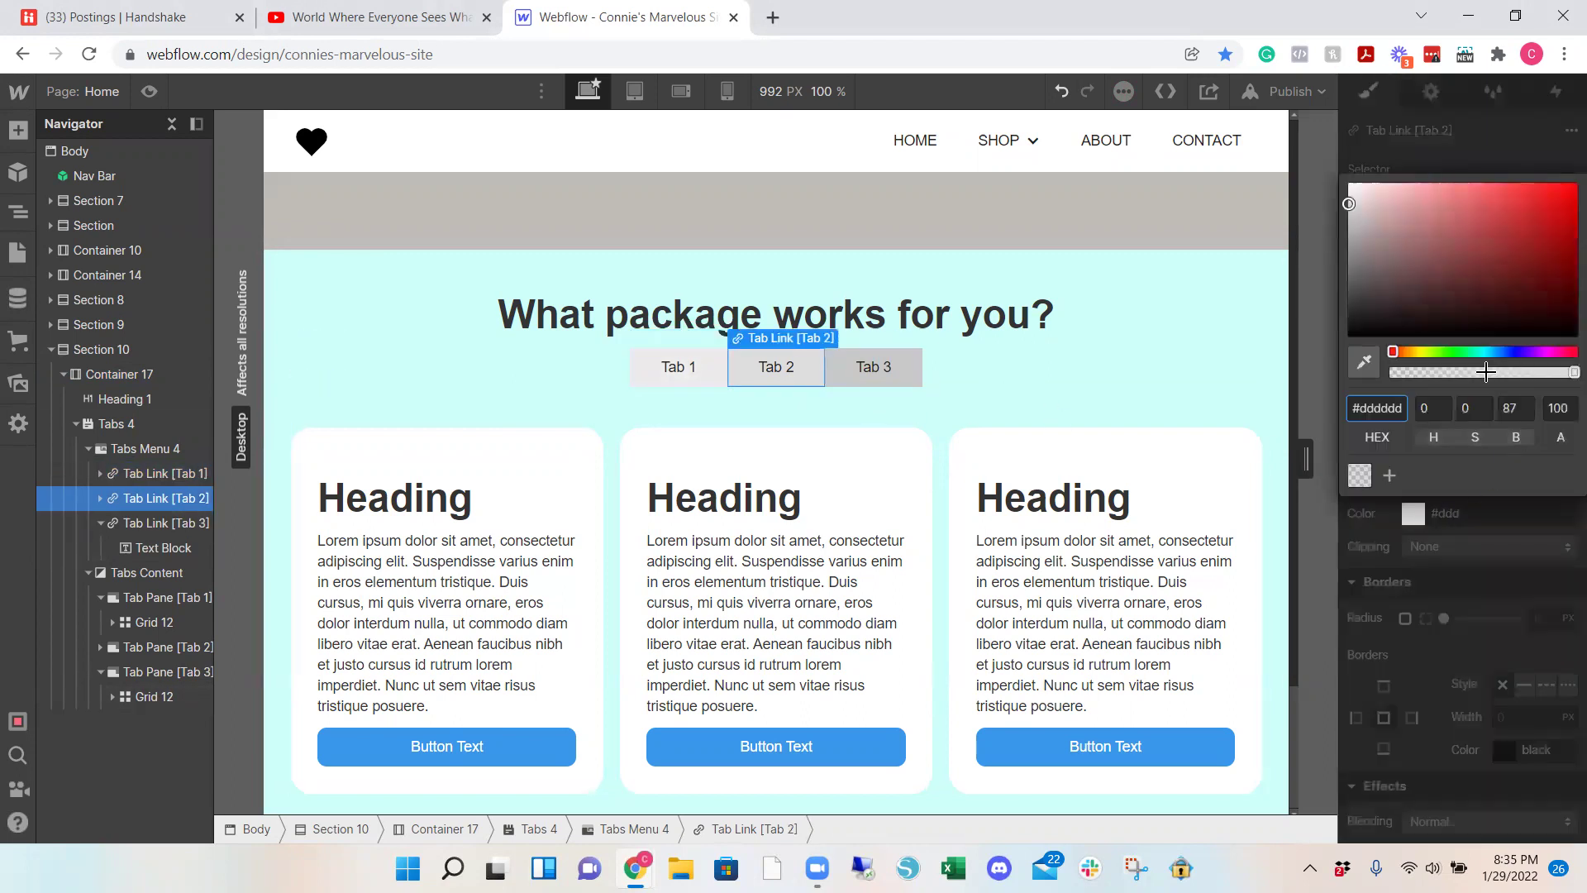
{"action": "mouse_move", "coordinate": [1483, 372]}
{"action": "left_mouse_down"}
{"action": "mouse_move", "coordinate": [1435, 372]}
{"action": "mouse_move", "coordinate": [1488, 365]}
{"action": "left_mouse_up"}
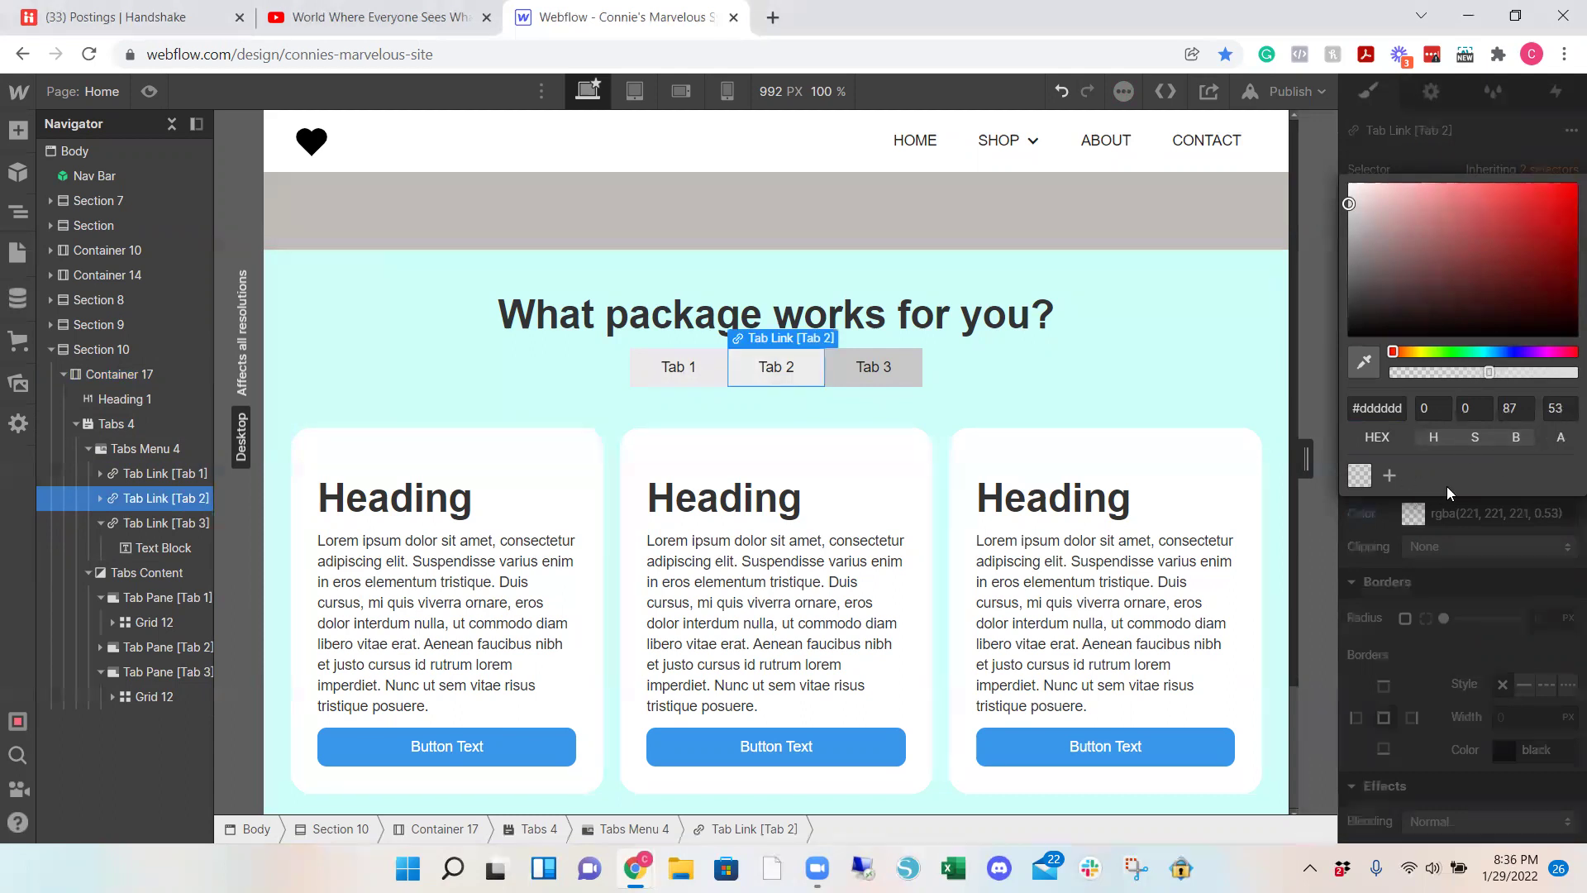
{"action": "left_click", "coordinate": [919, 362]}
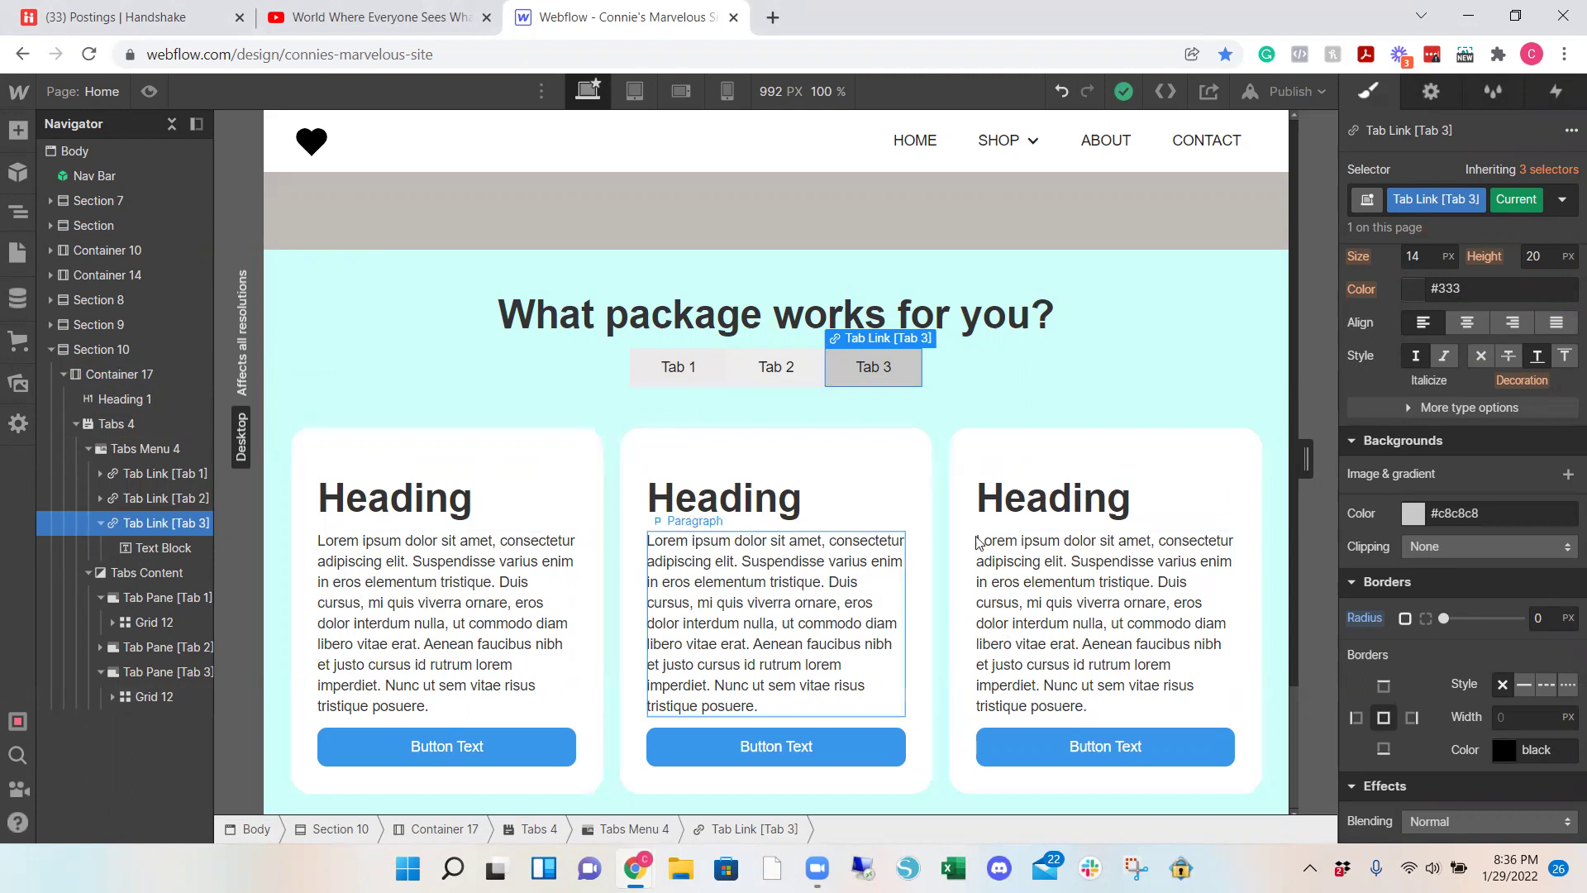
Step: Replace the 'Heading' text on the three Tab 3 cards with Blue, Red and Yellow
{"action": "double_click", "coordinate": [484, 493]}
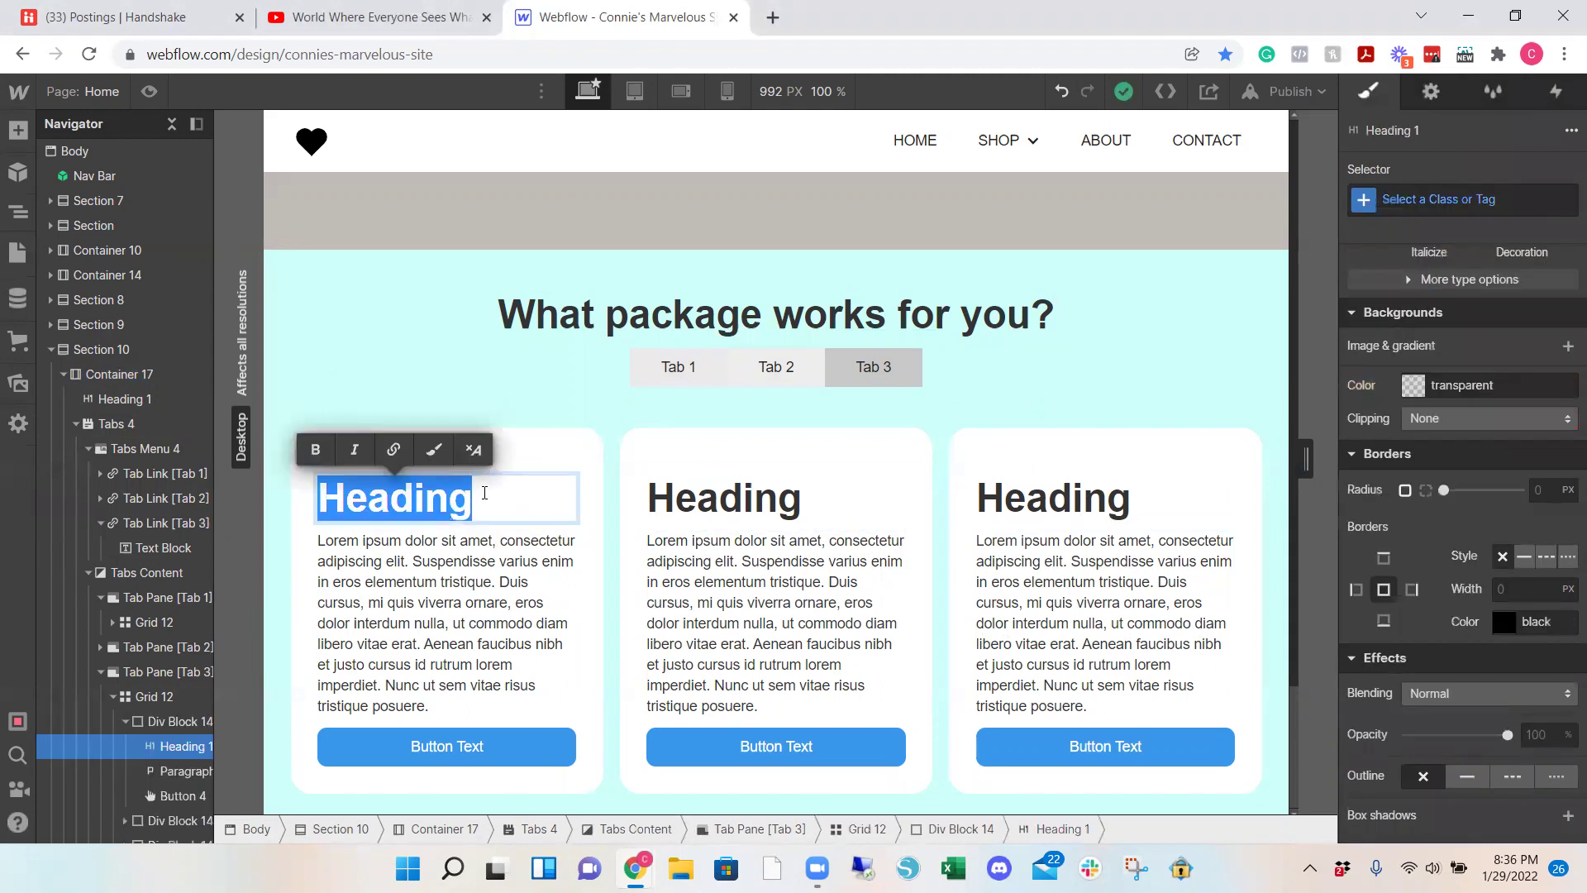
{"action": "type", "text": "Blue"}
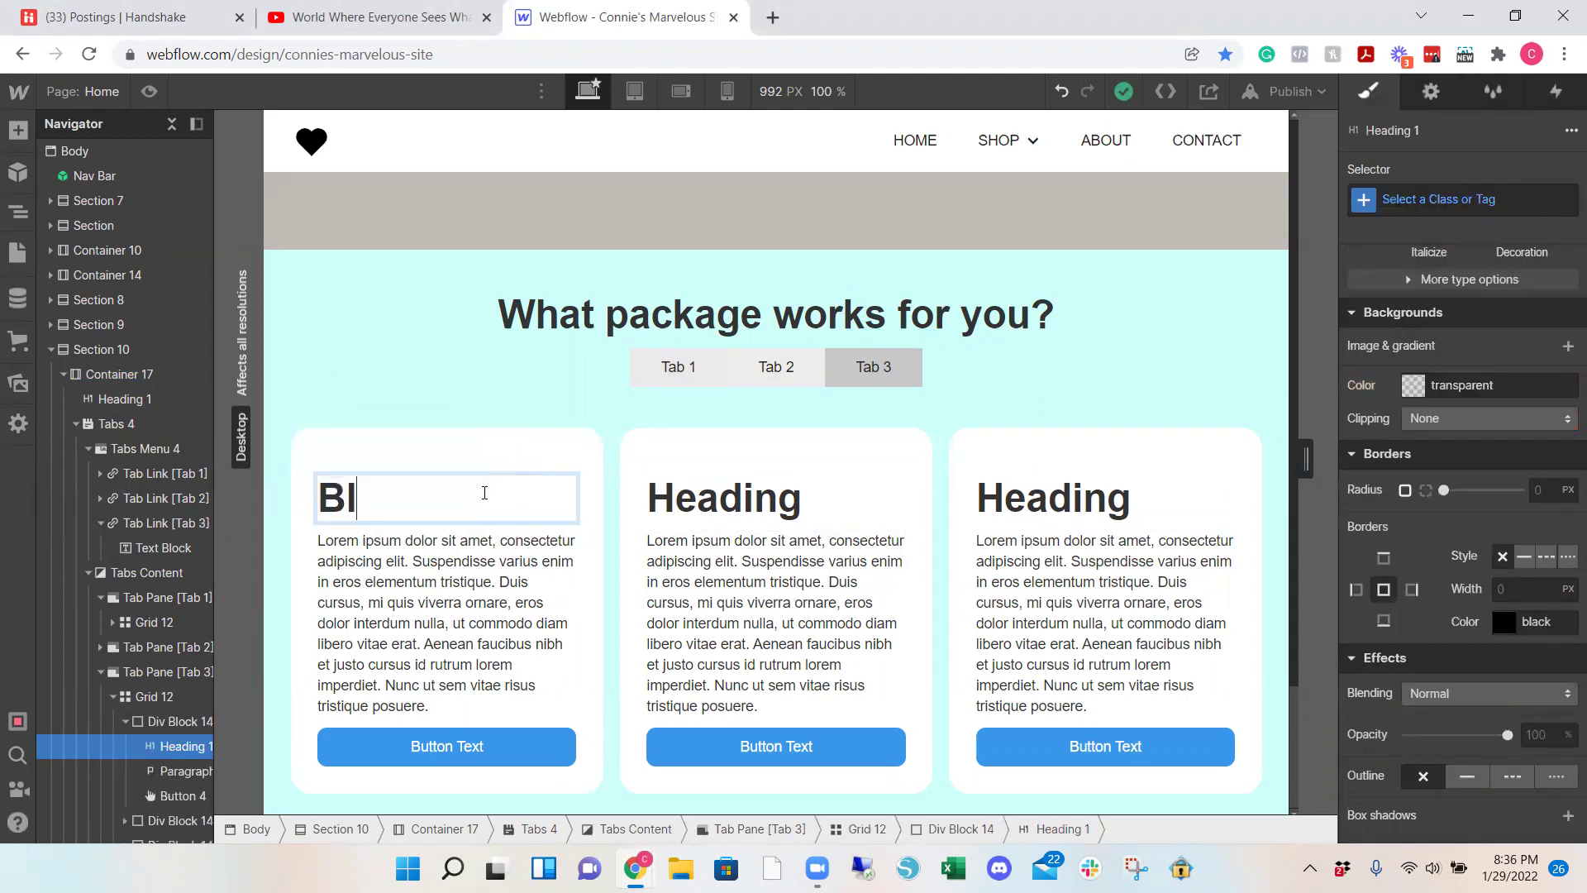
{"action": "double_click", "coordinate": [678, 496]}
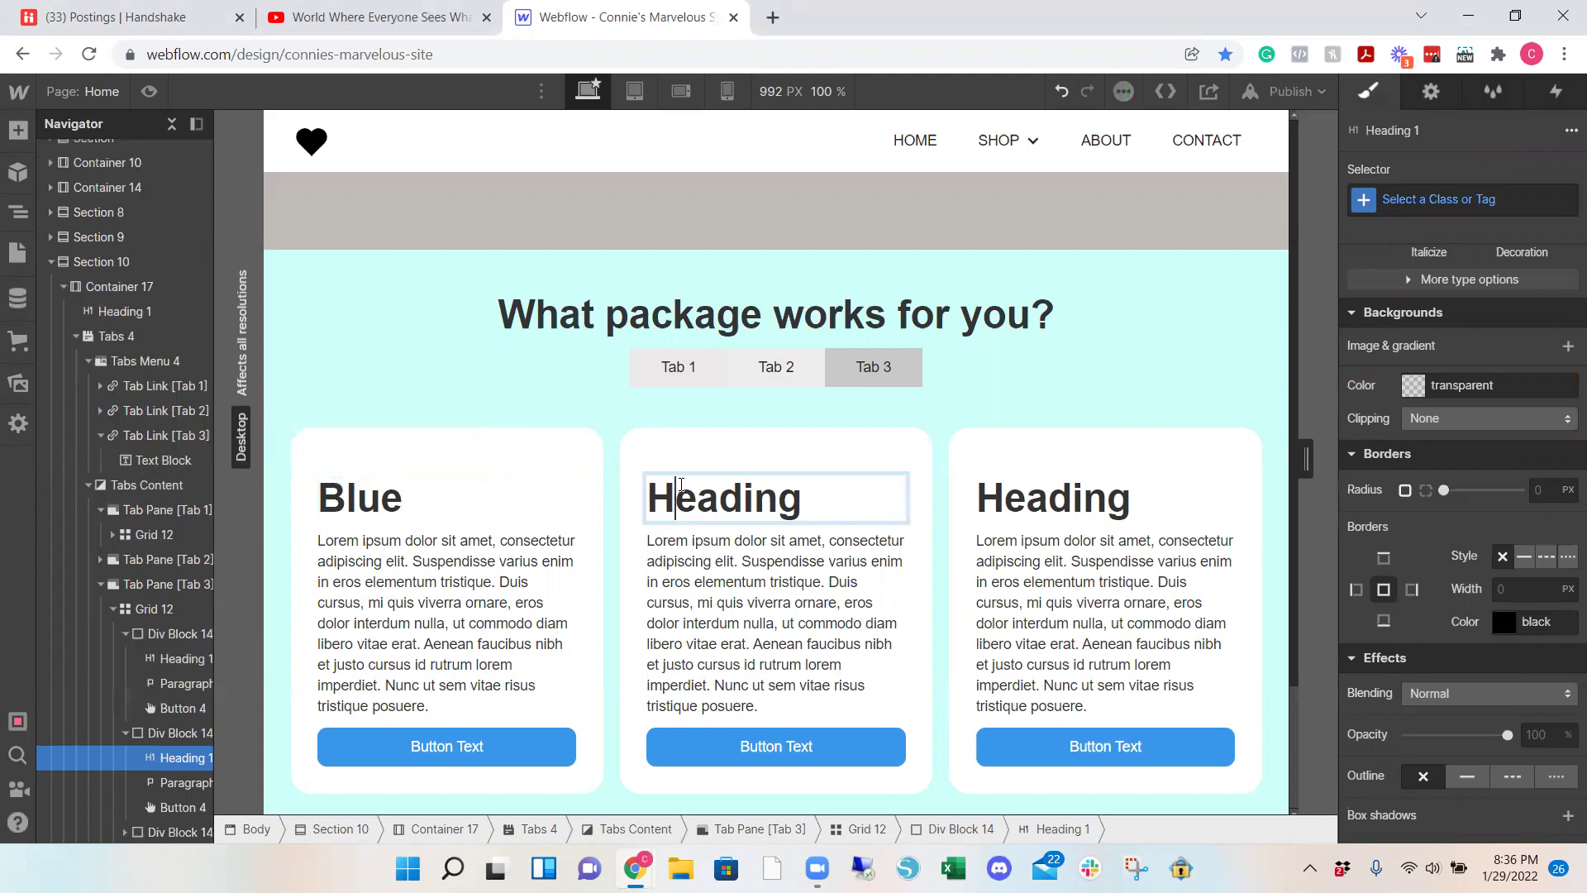
{"action": "double_click", "coordinate": [681, 484]}
{"action": "type", "text": "Red"}
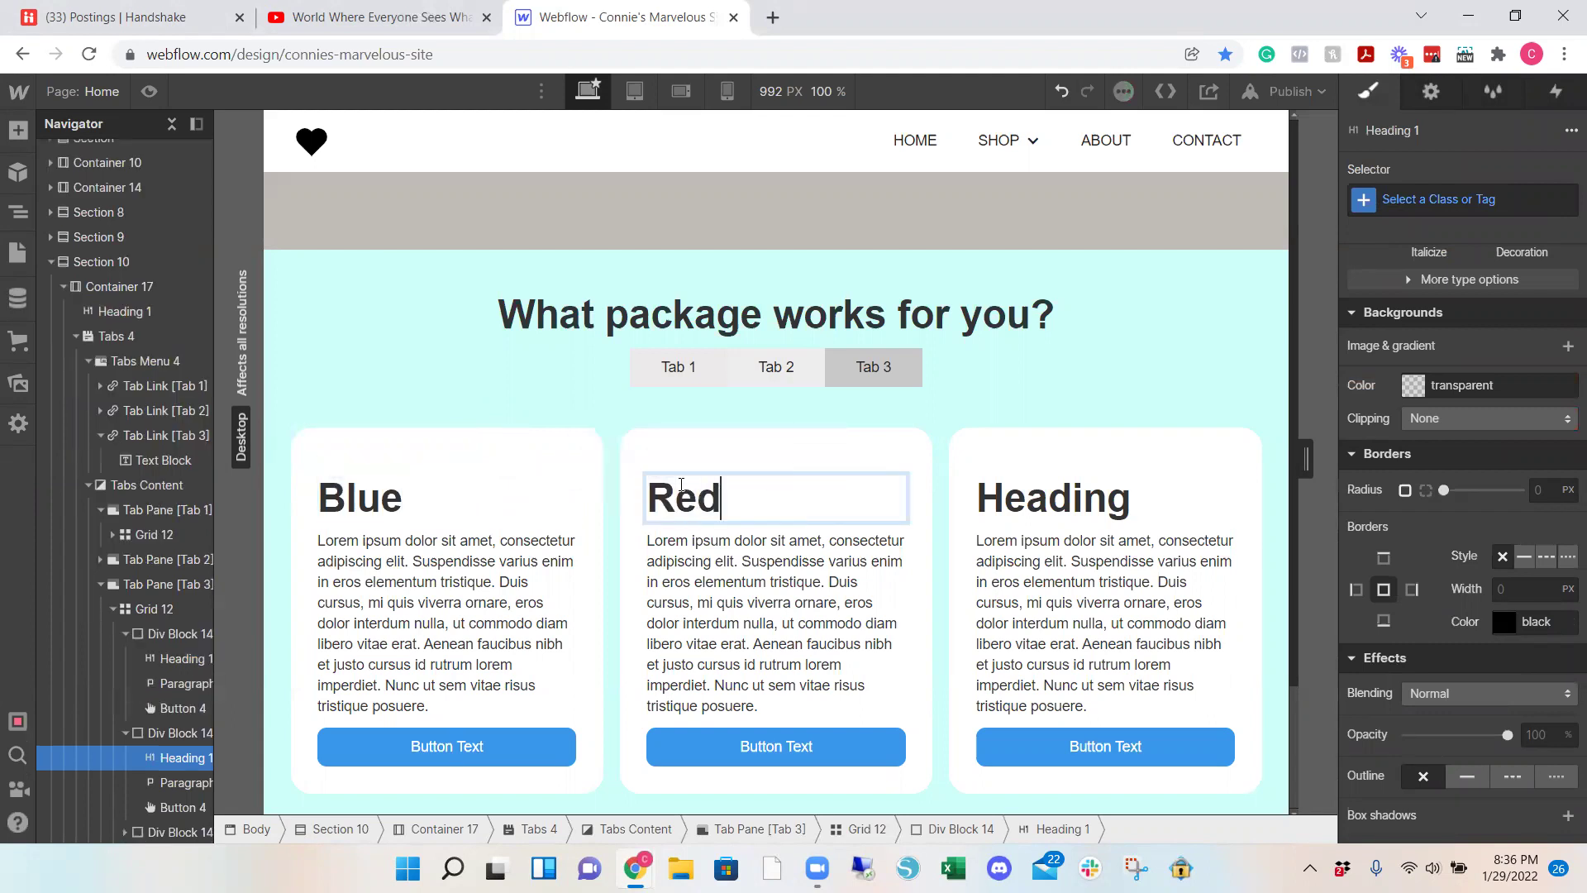
{"action": "double_click", "coordinate": [1052, 500]}
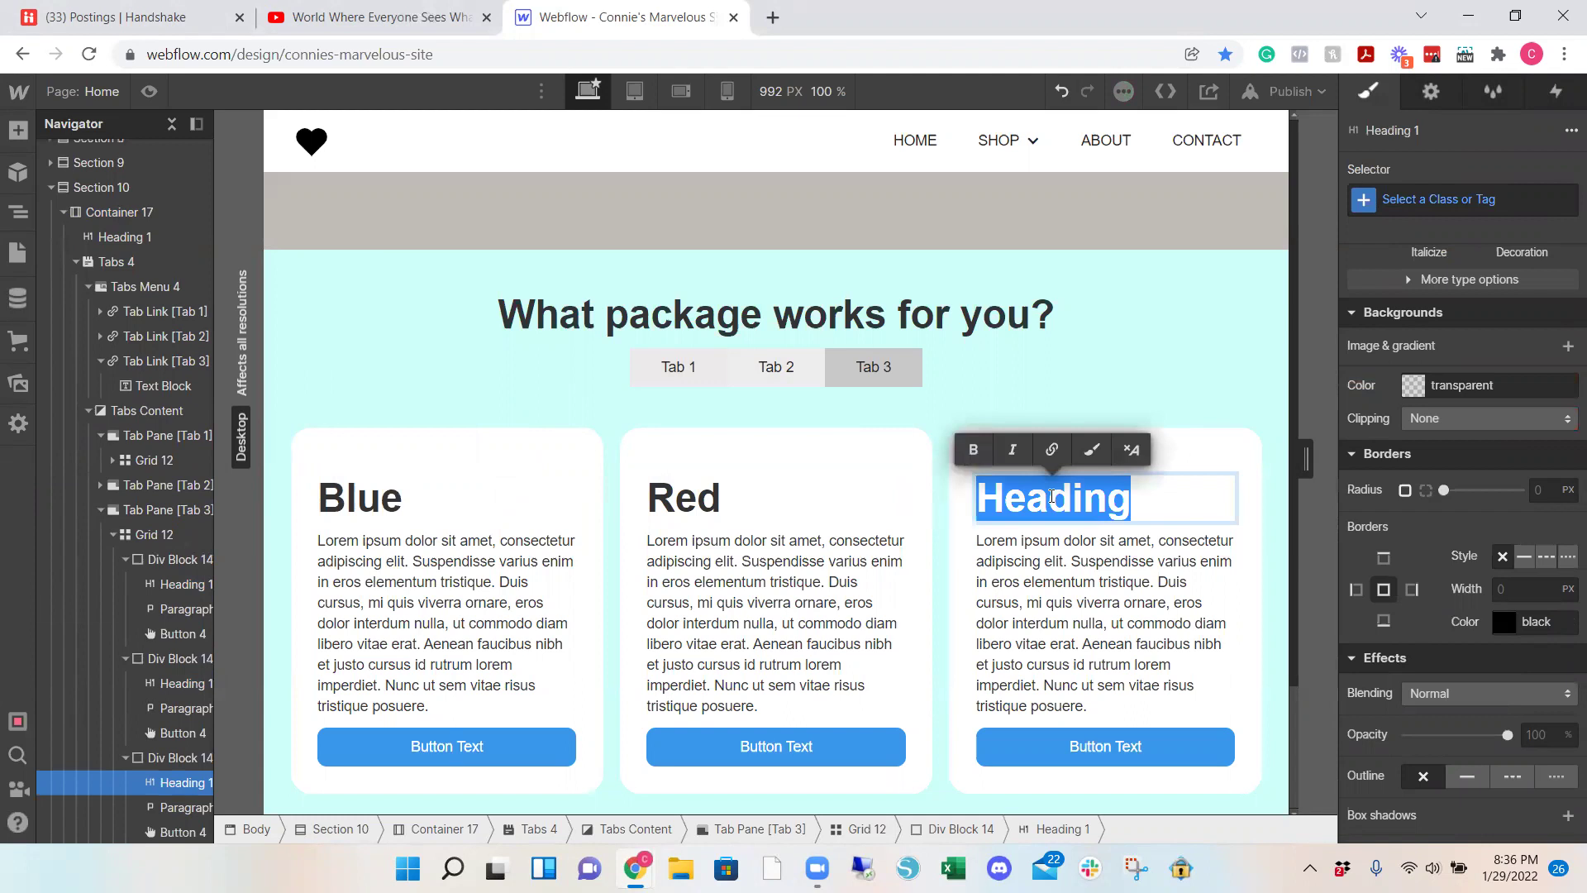
{"action": "type", "text": "Yellow"}
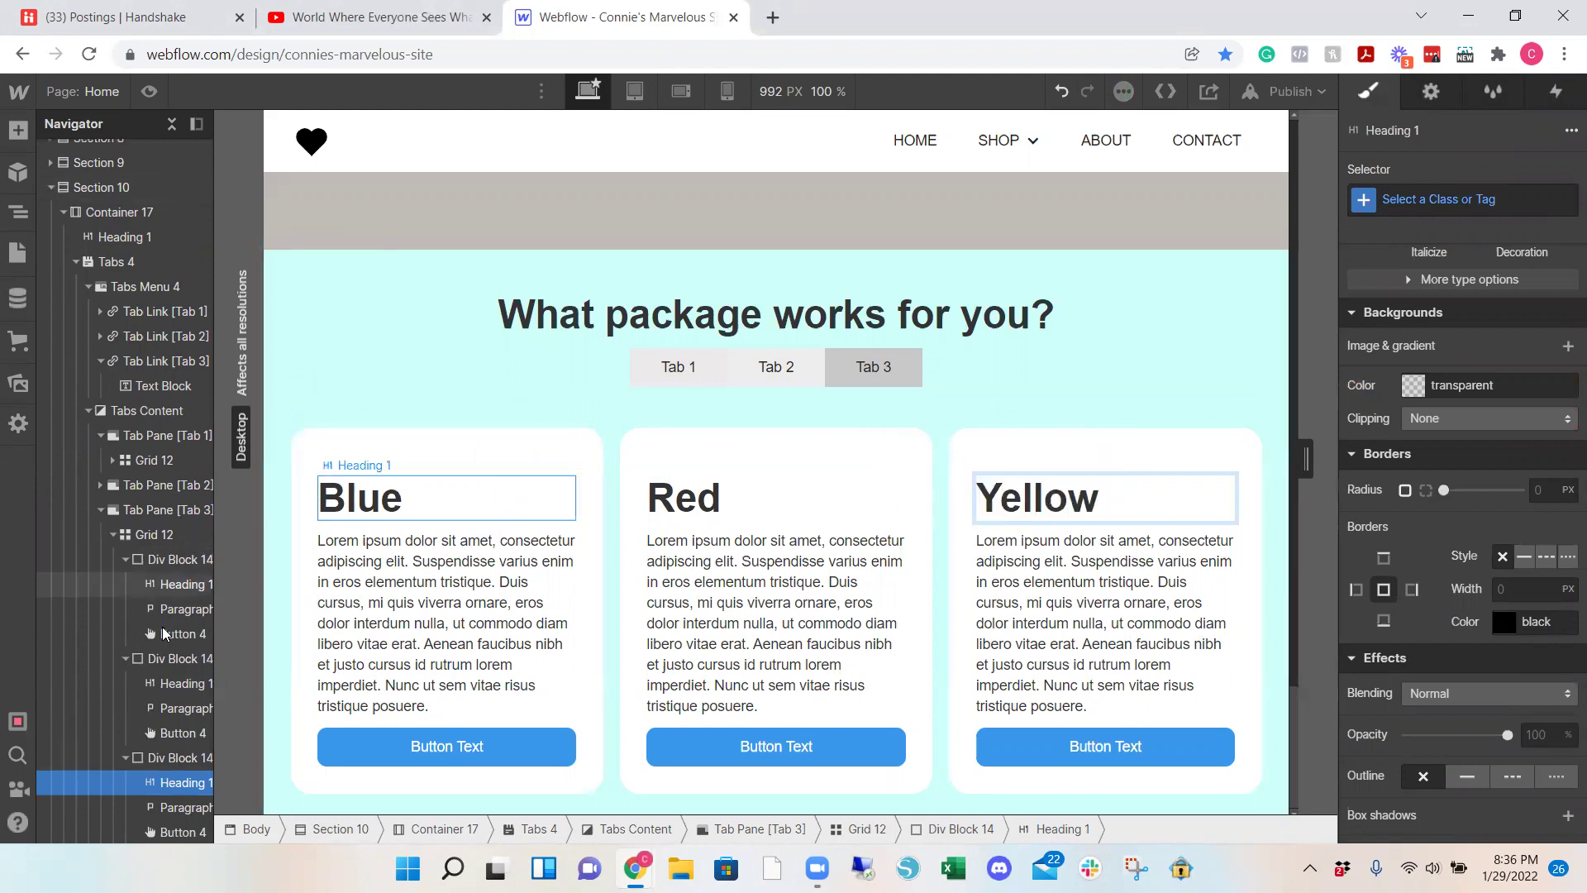
{"action": "left_click", "coordinate": [901, 373]}
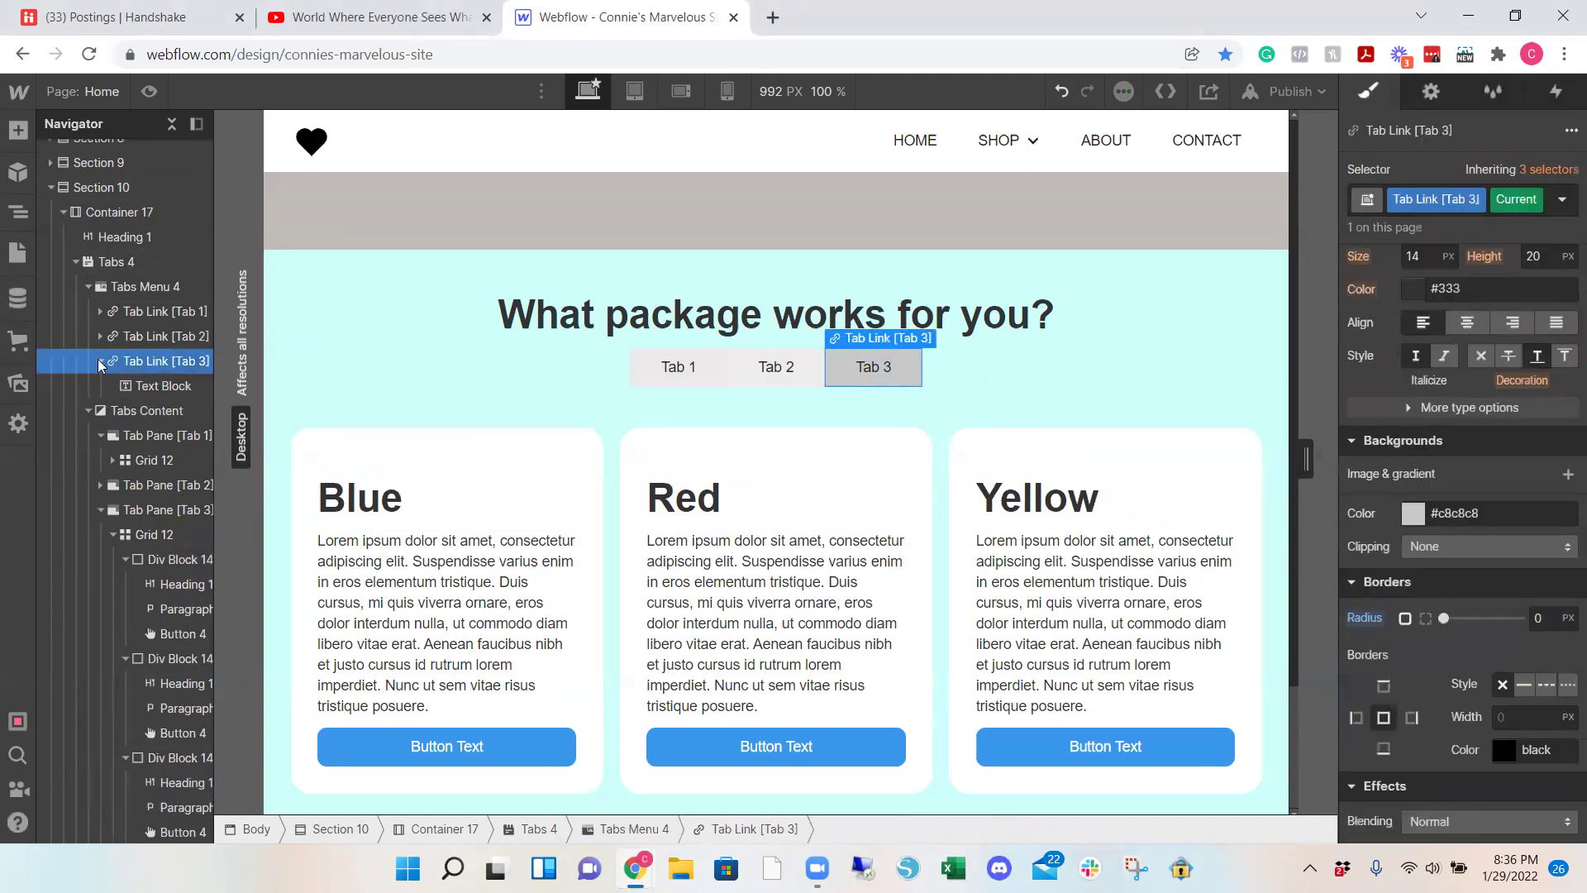
{"action": "left_click", "coordinate": [87, 409]}
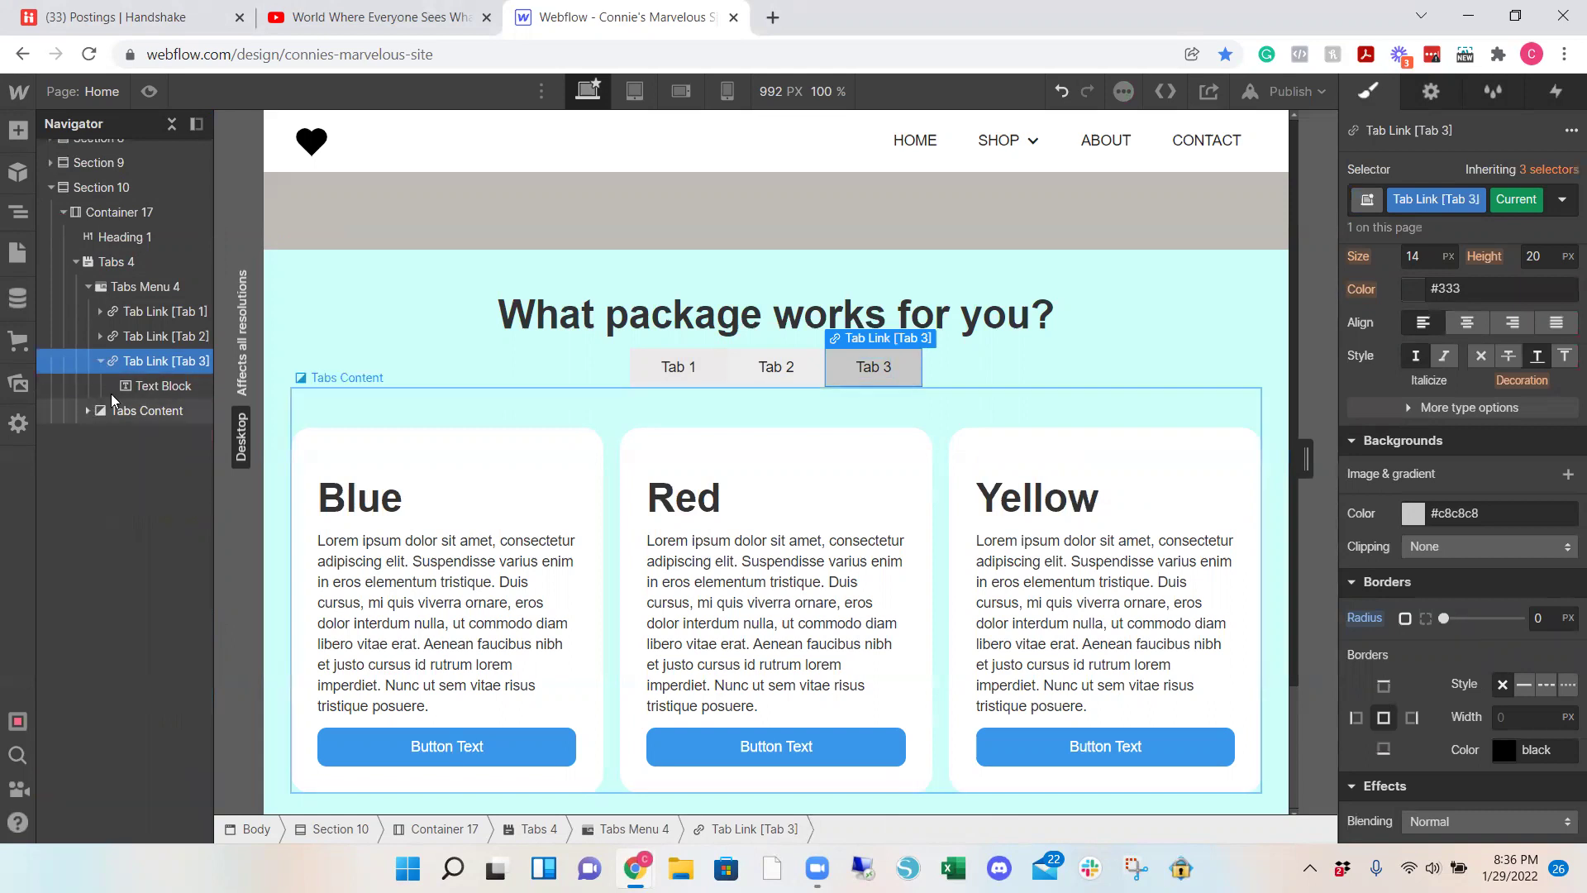
{"action": "left_click", "coordinate": [169, 385]}
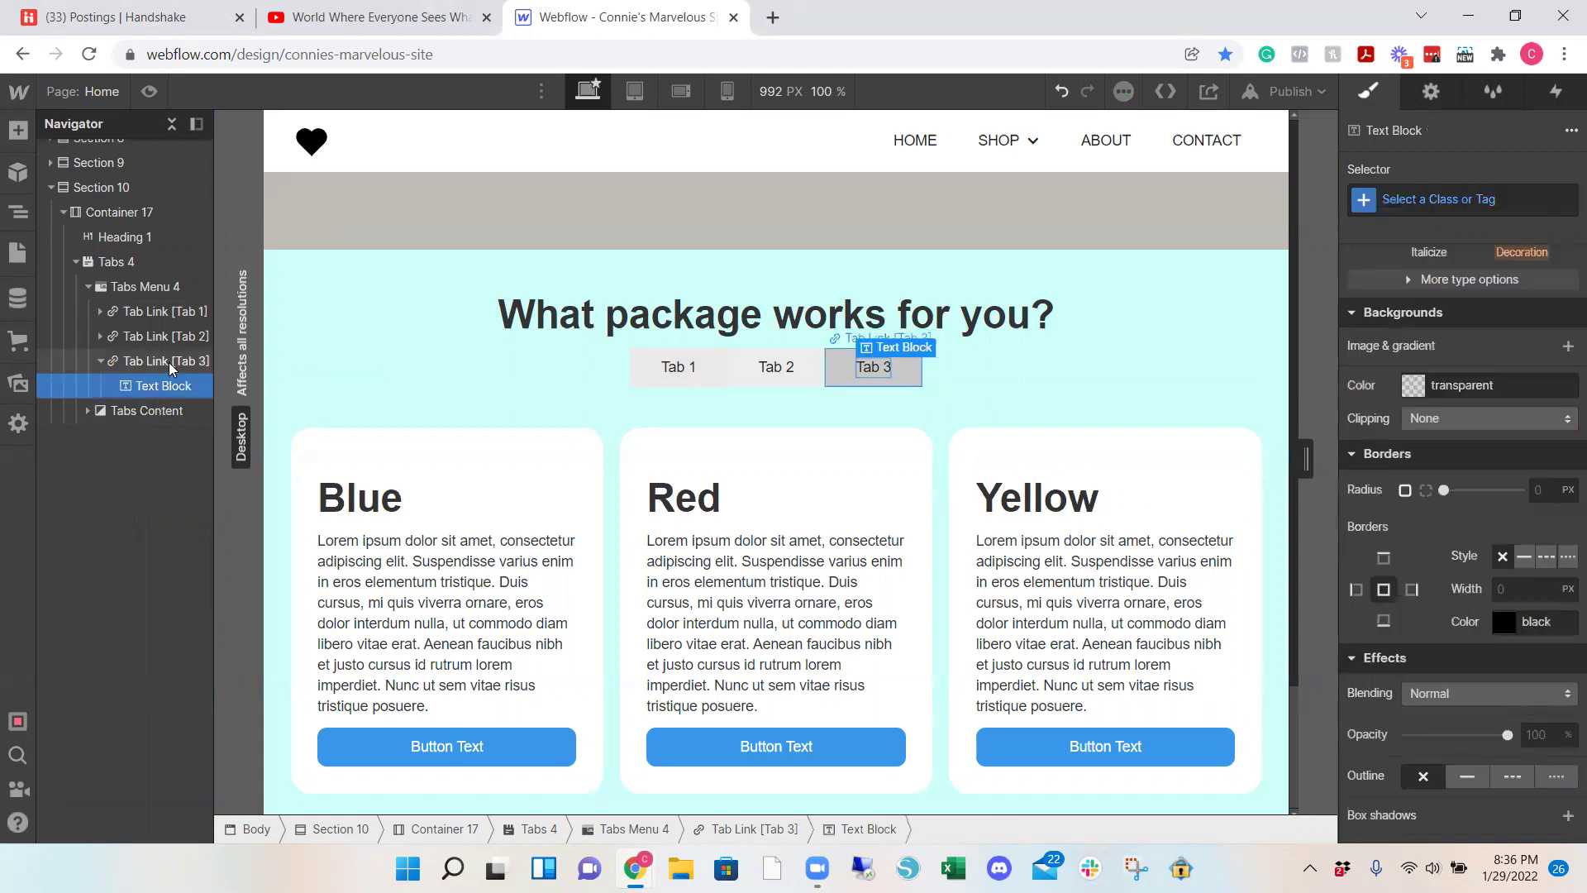
{"action": "left_click", "coordinate": [169, 368]}
{"action": "left_click", "coordinate": [89, 411]}
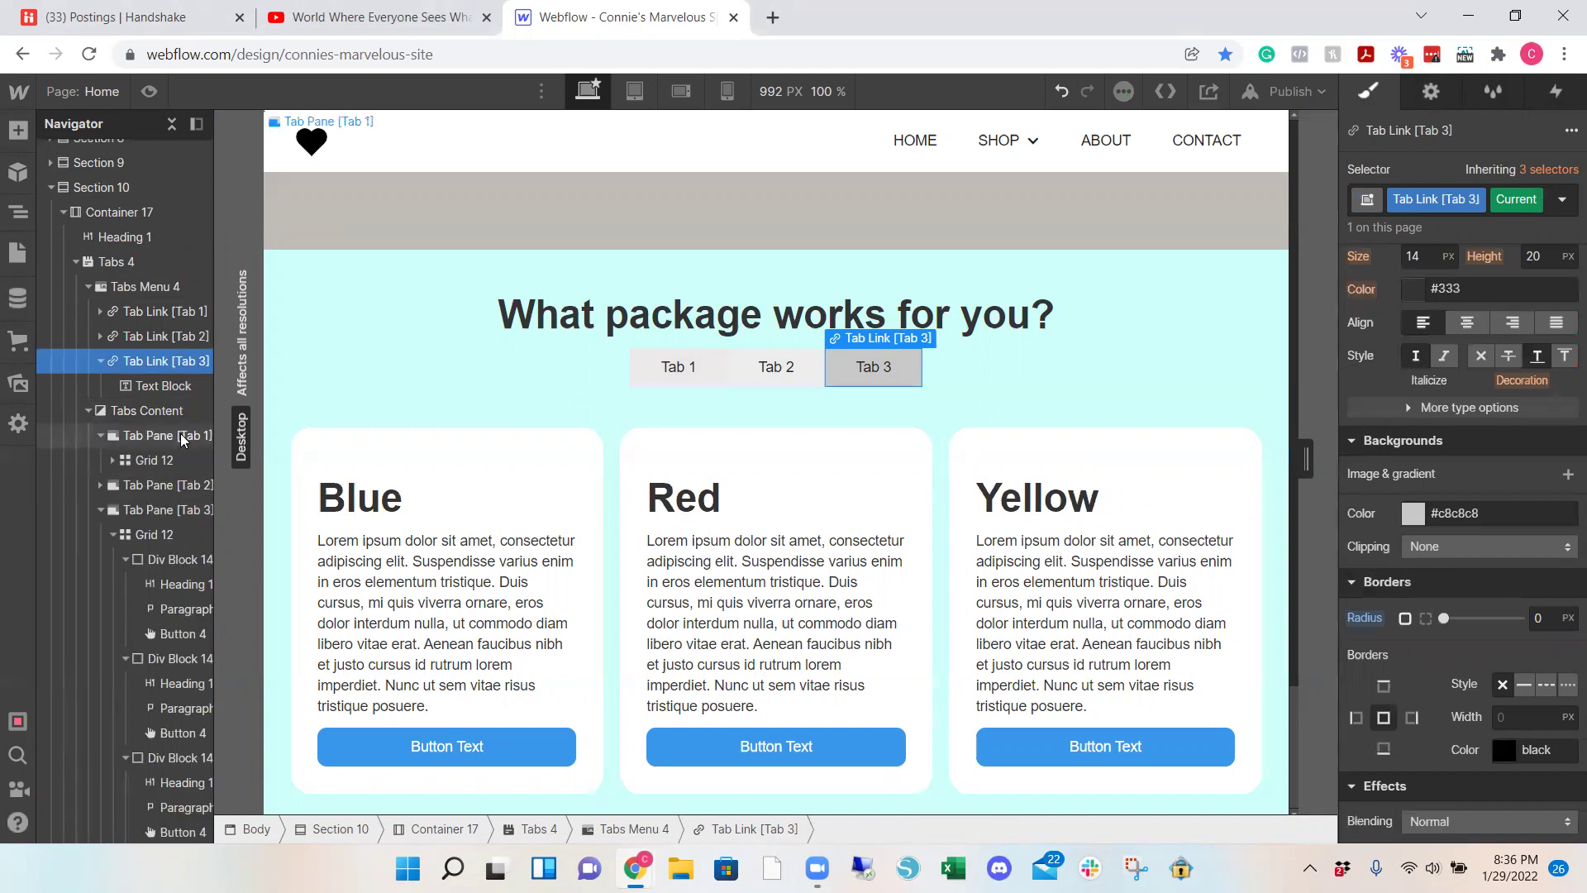
{"action": "left_click_drag", "start_coordinate": [210, 446], "coordinate": [274, 448]}
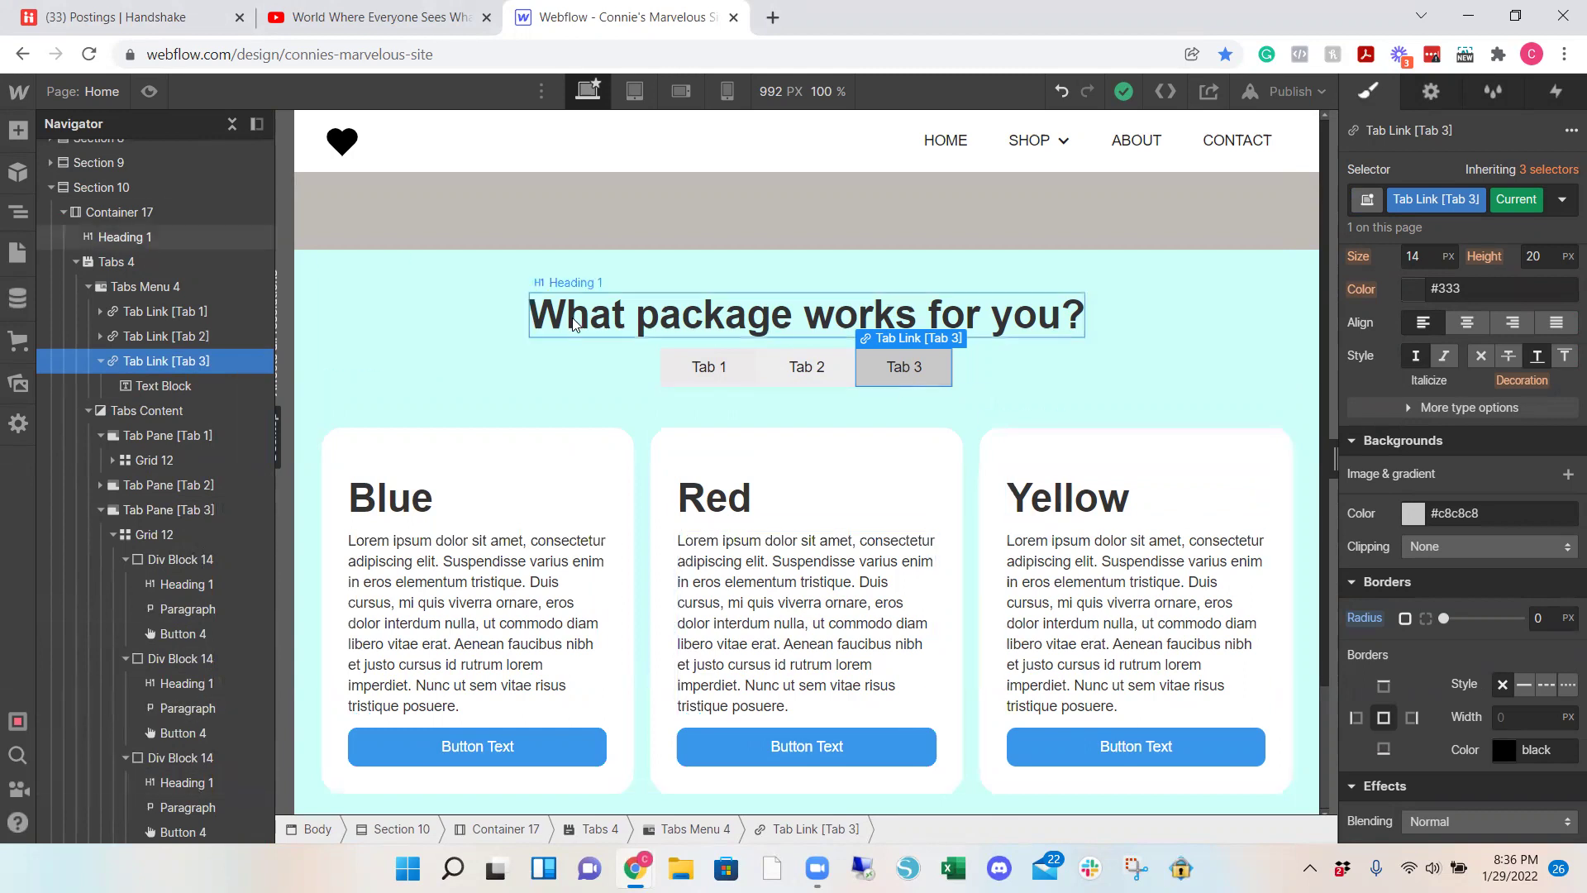
Step: Preview the page and switch between Tab 1, Tab 2 and Tab 3 twice, ending on Tab 3
{"action": "left_click", "coordinate": [150, 92]}
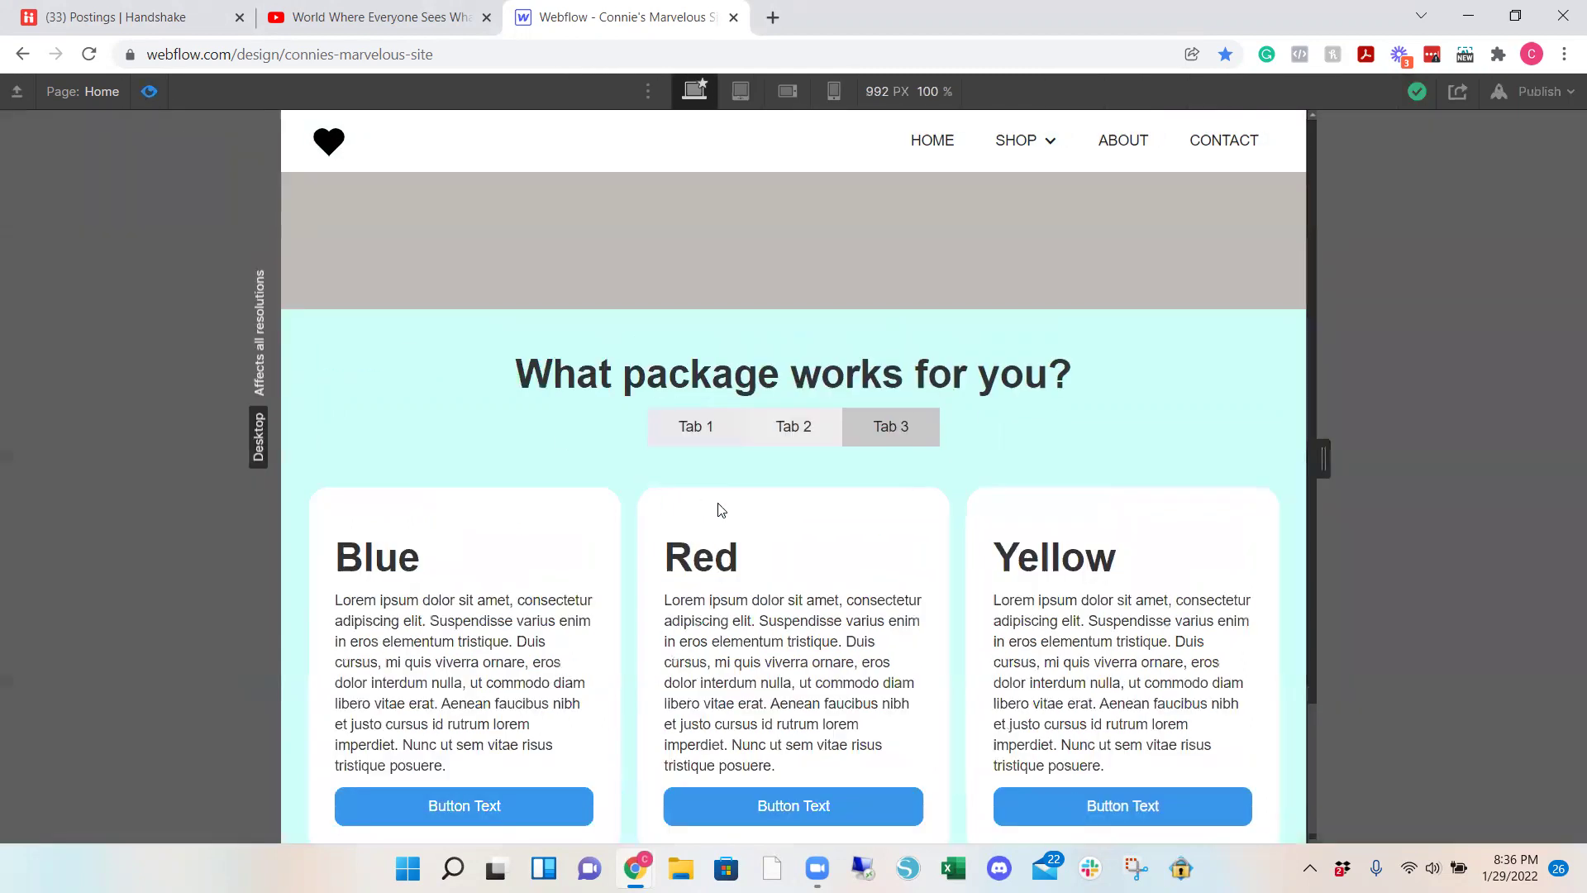
{"action": "scroll", "coordinate": [857, 487], "scroll_direction": "down", "scroll_amount": 1}
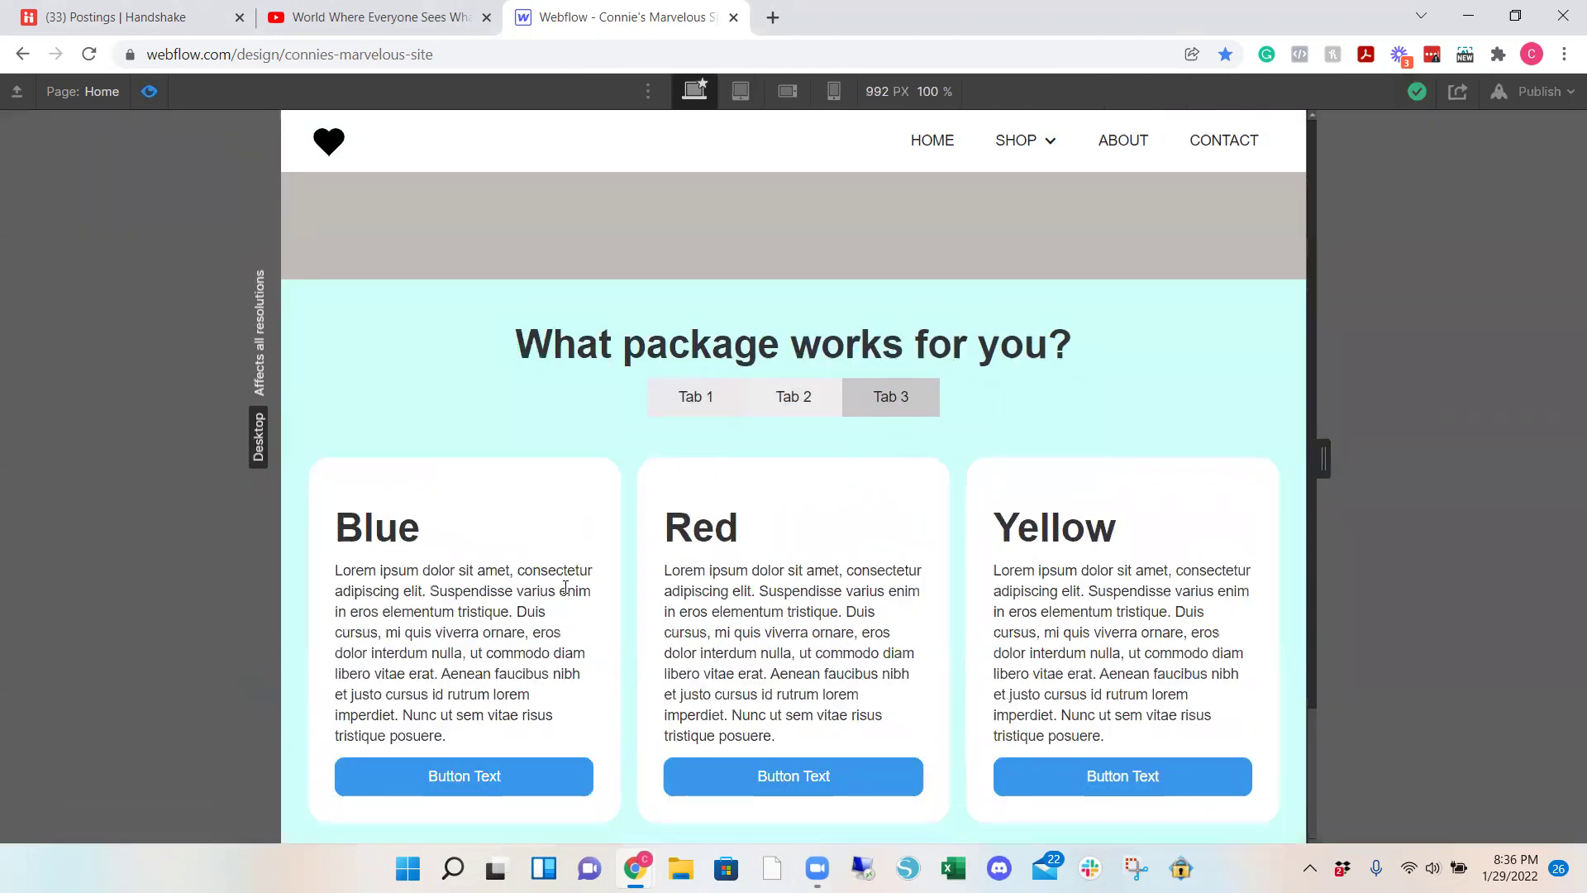
{"action": "left_click", "coordinate": [704, 405]}
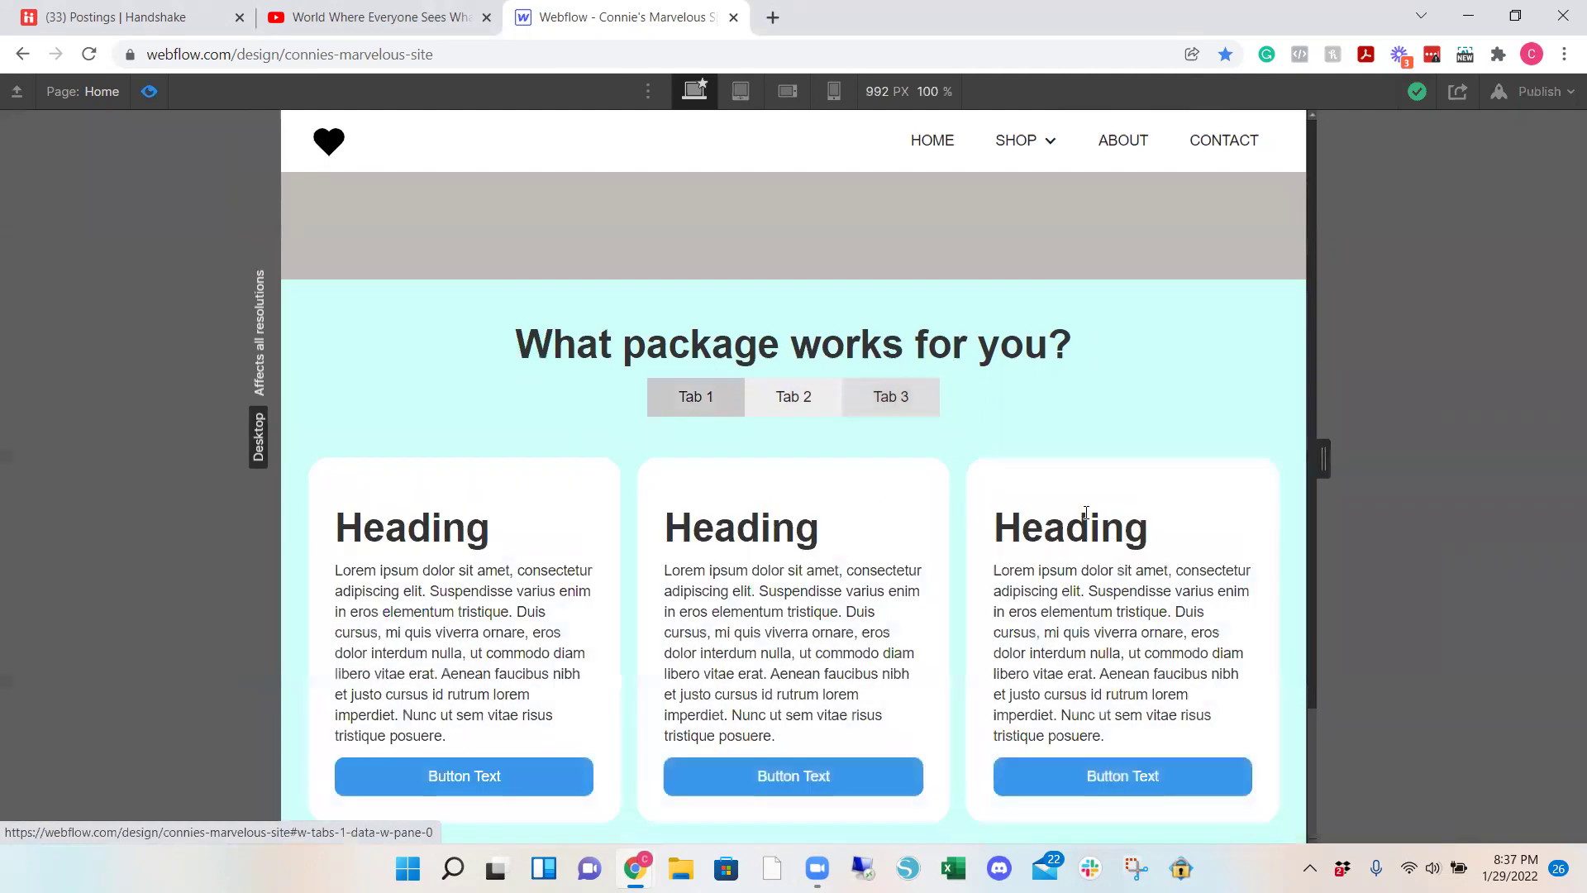
{"action": "left_click", "coordinate": [796, 405]}
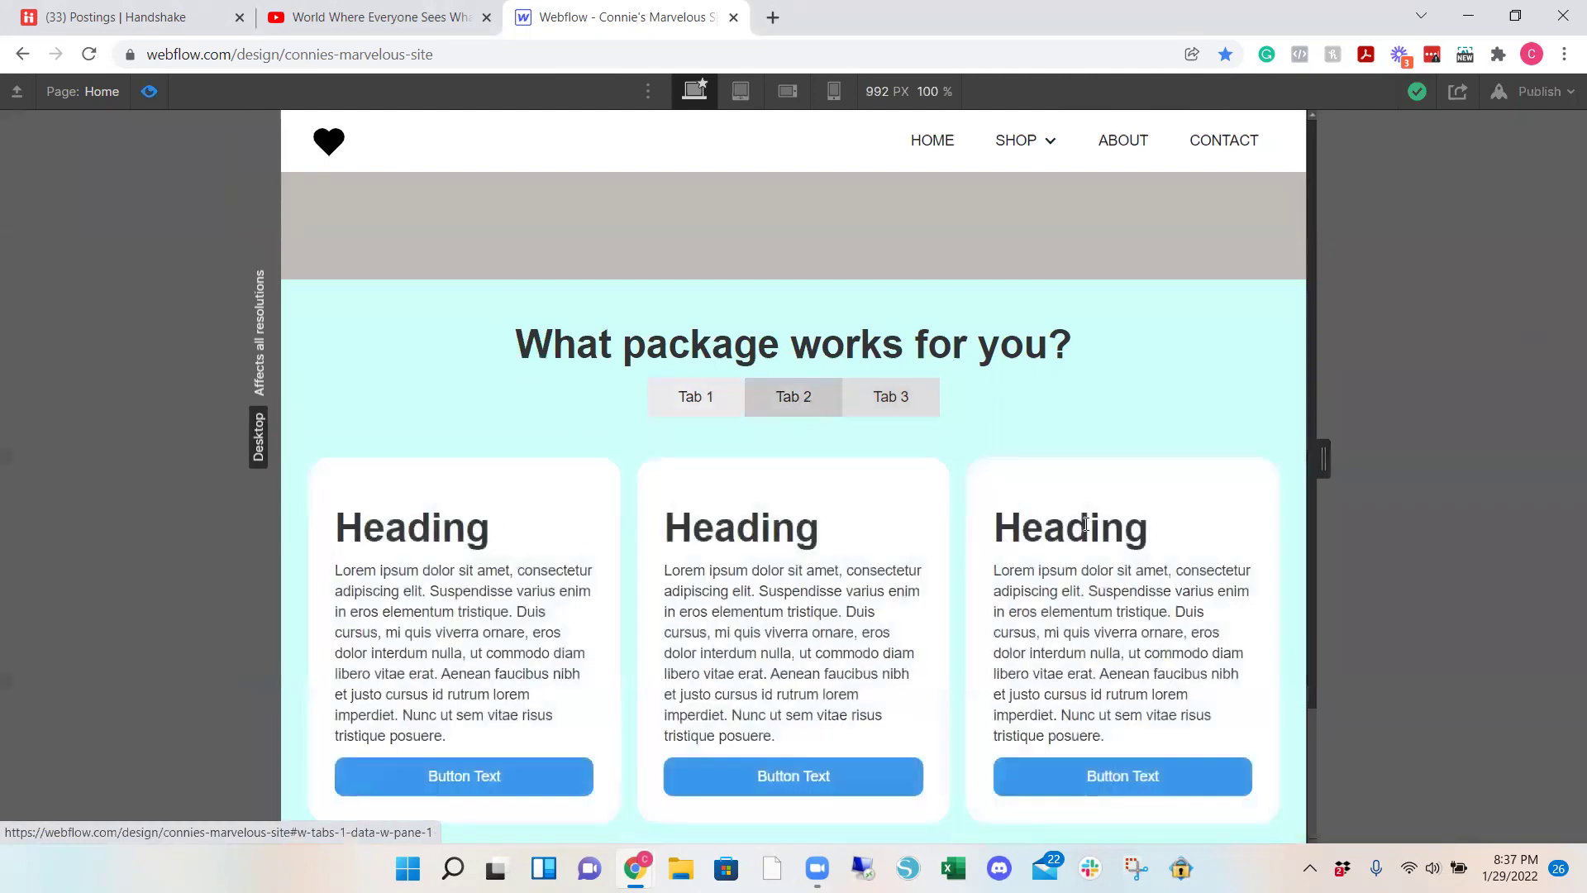
{"action": "left_click", "coordinate": [907, 402]}
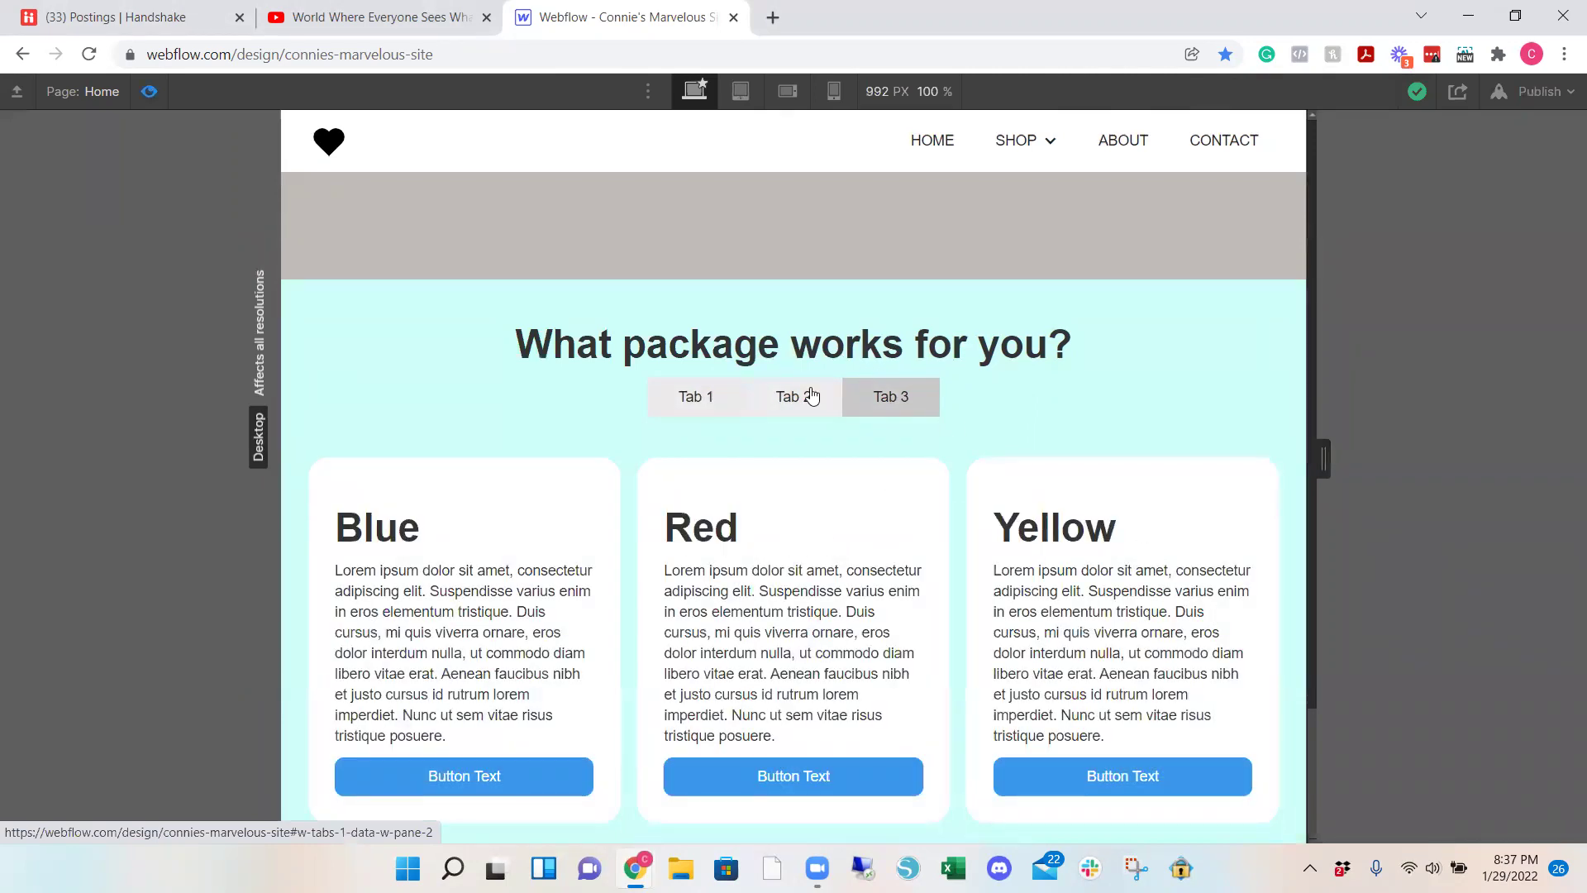
{"action": "left_click", "coordinate": [730, 400]}
{"action": "left_click", "coordinate": [793, 400]}
{"action": "left_click", "coordinate": [858, 403]}
Step: Set the current Tab 3 link's background colour to blue #46a1df
{"action": "left_click", "coordinate": [148, 92]}
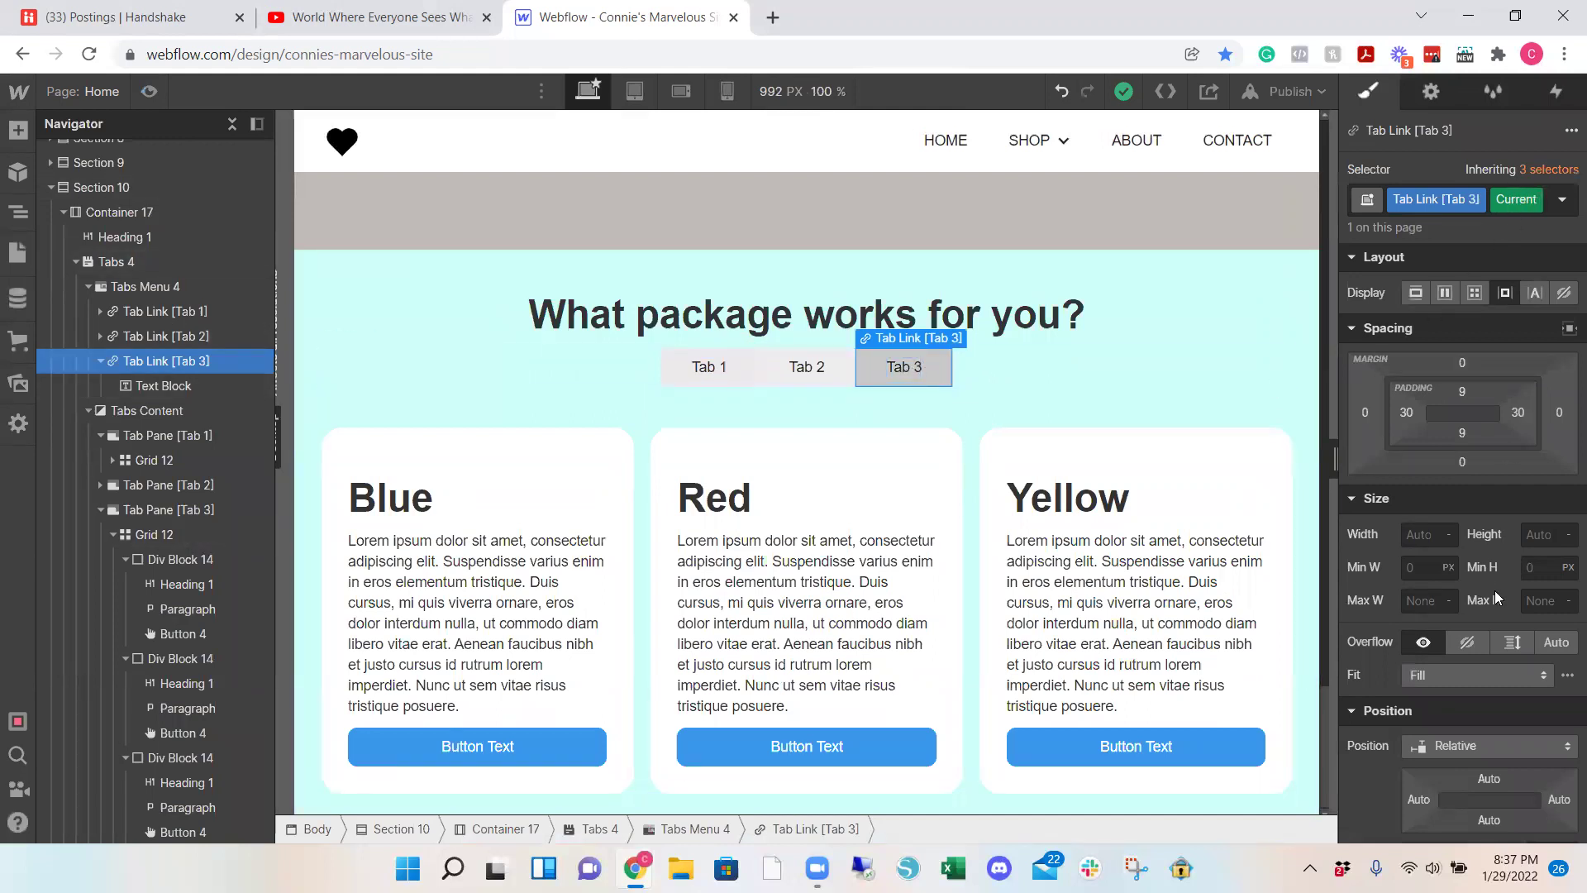
{"action": "scroll", "coordinate": [1498, 570], "scroll_direction": "down", "scroll_amount": 5}
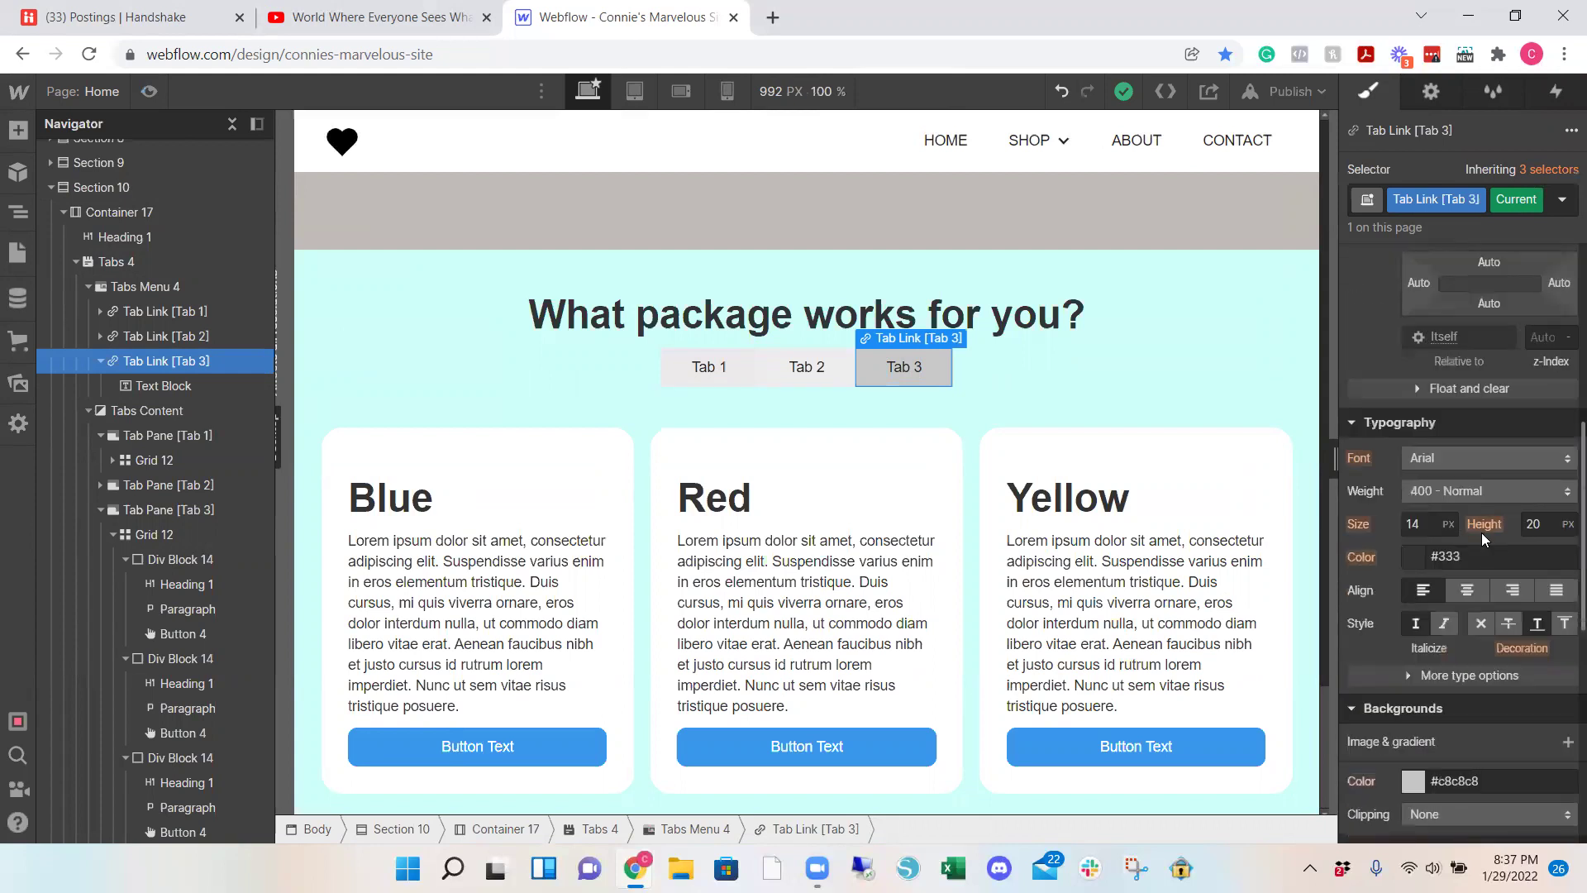
{"action": "scroll", "coordinate": [1458, 532], "scroll_direction": "down", "scroll_amount": 3}
{"action": "scroll", "coordinate": [1451, 568], "scroll_direction": "up", "scroll_amount": 2}
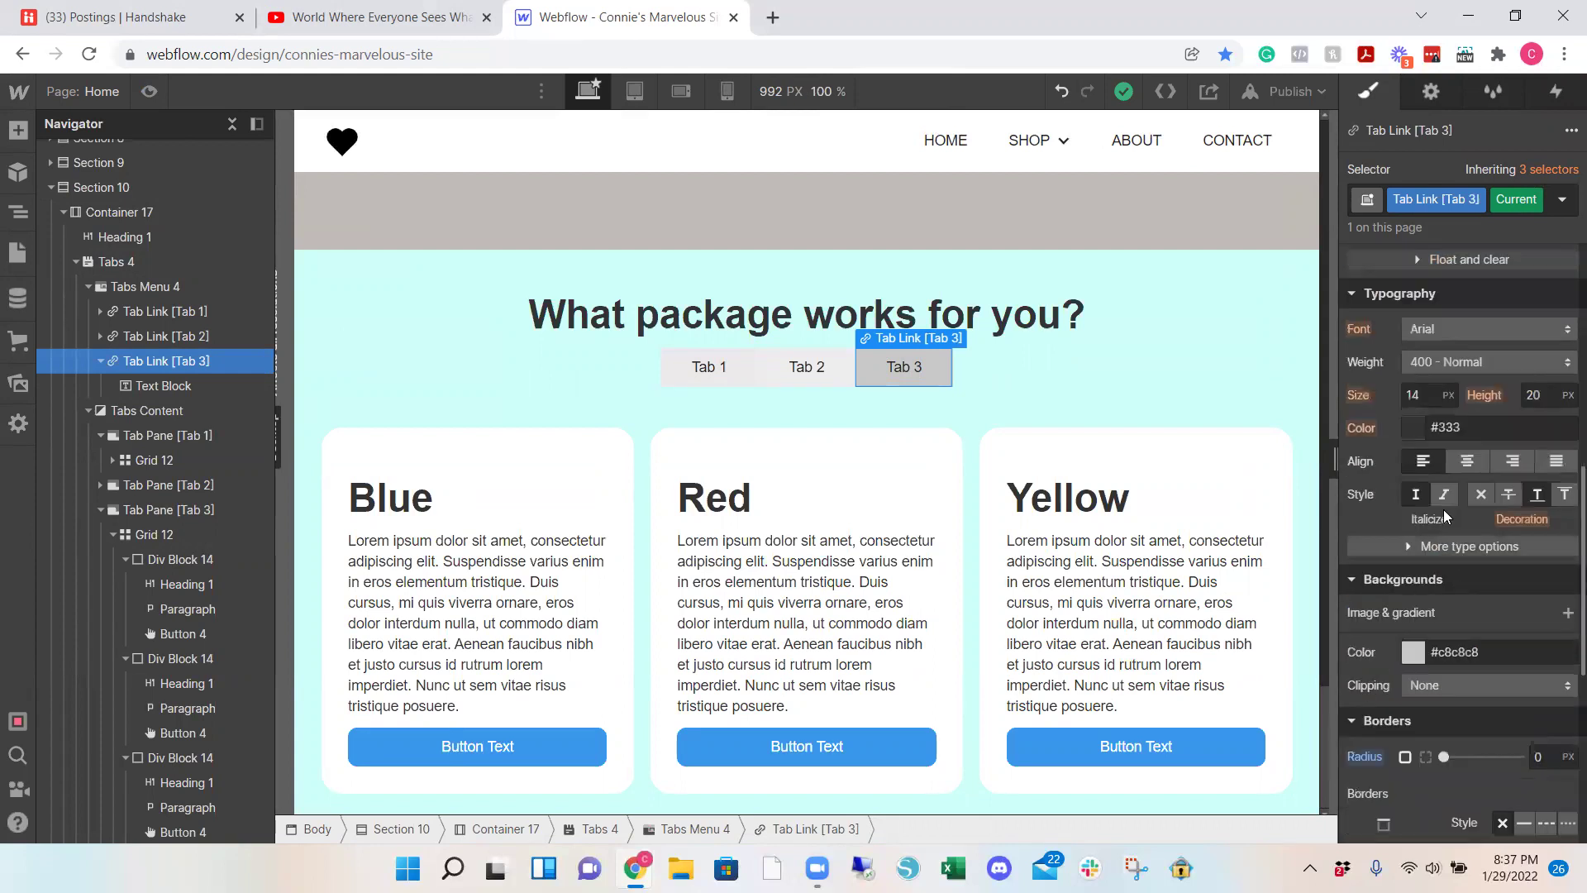
{"action": "left_click", "coordinate": [1414, 651]}
{"action": "left_click_drag", "start_coordinate": [1480, 417], "coordinate": [1508, 341]}
{"action": "left_click", "coordinate": [1495, 490]}
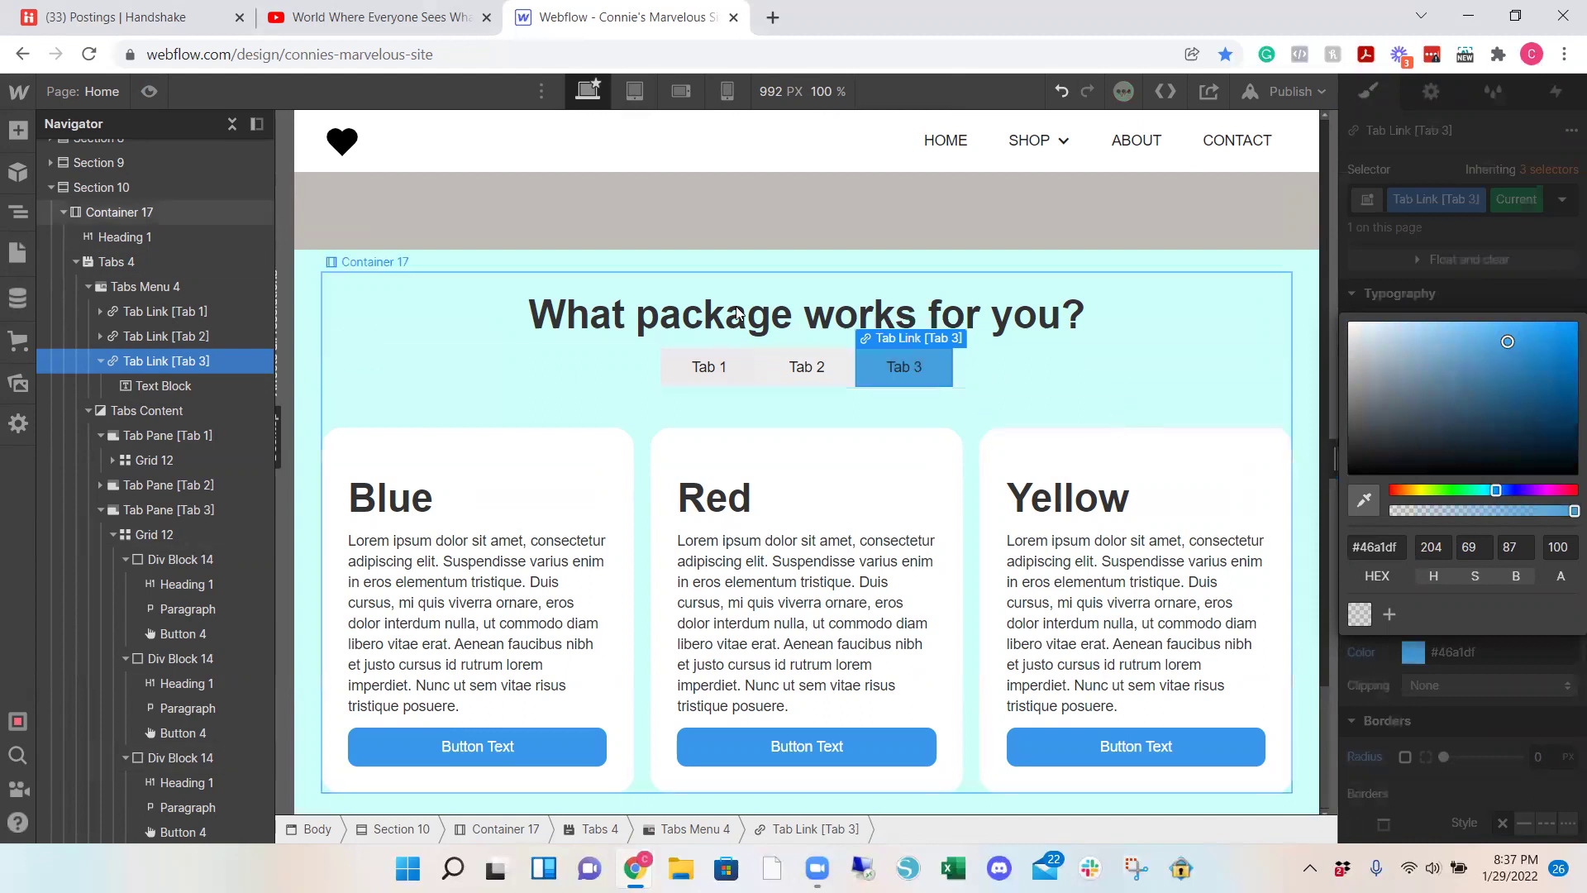
Step: Preview the page and switch to Tab 2 and back to Tab 3 to check the blue
{"action": "left_click", "coordinate": [149, 93]}
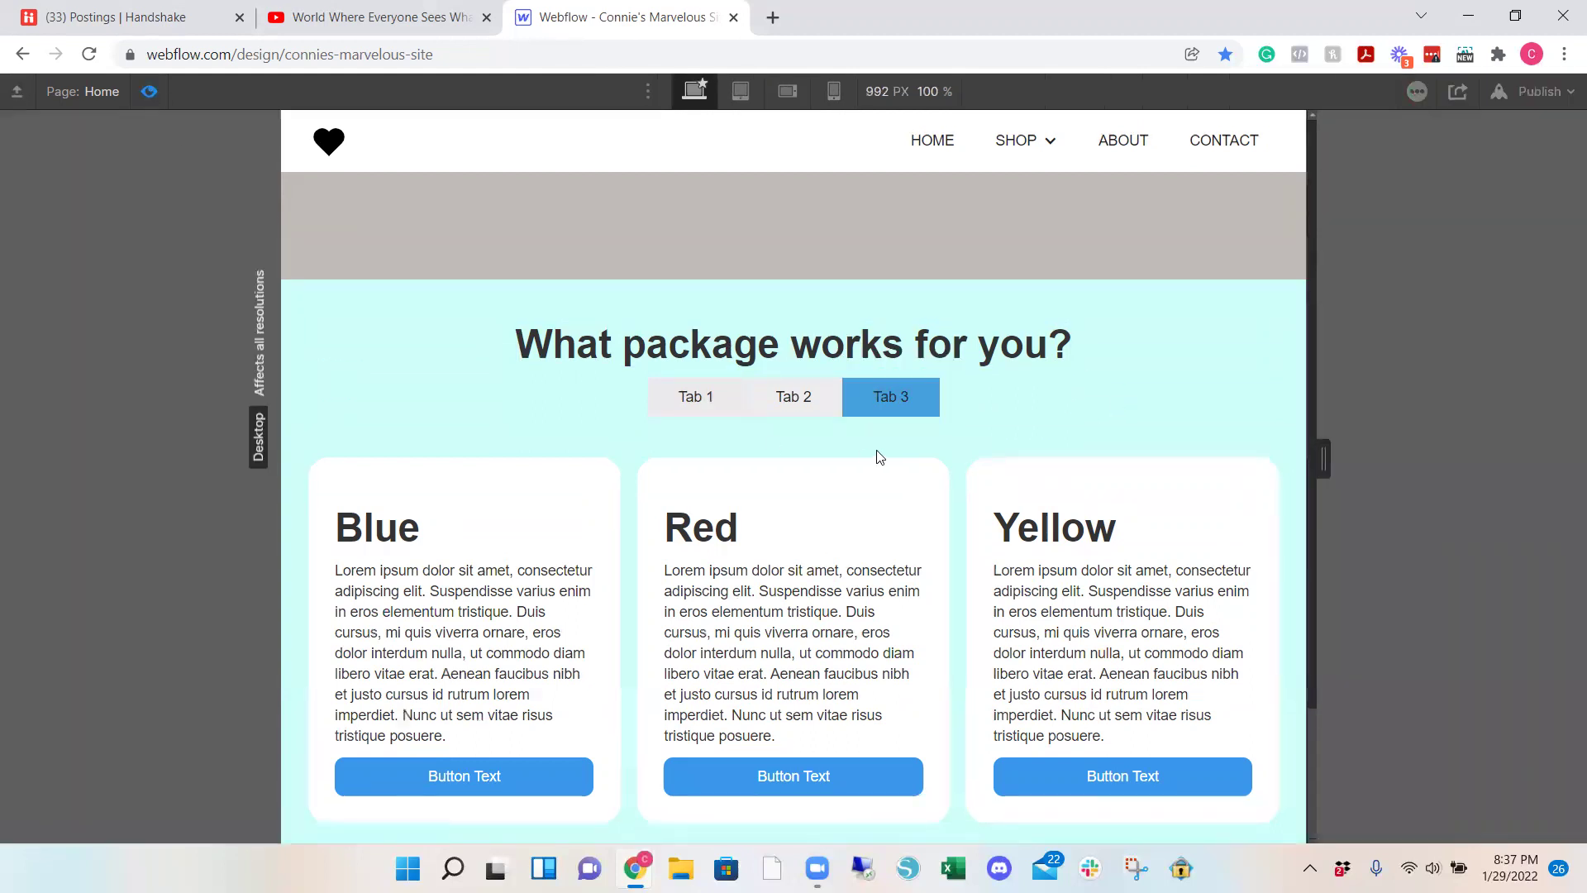
{"action": "left_click", "coordinate": [790, 403]}
{"action": "left_click", "coordinate": [851, 405]}
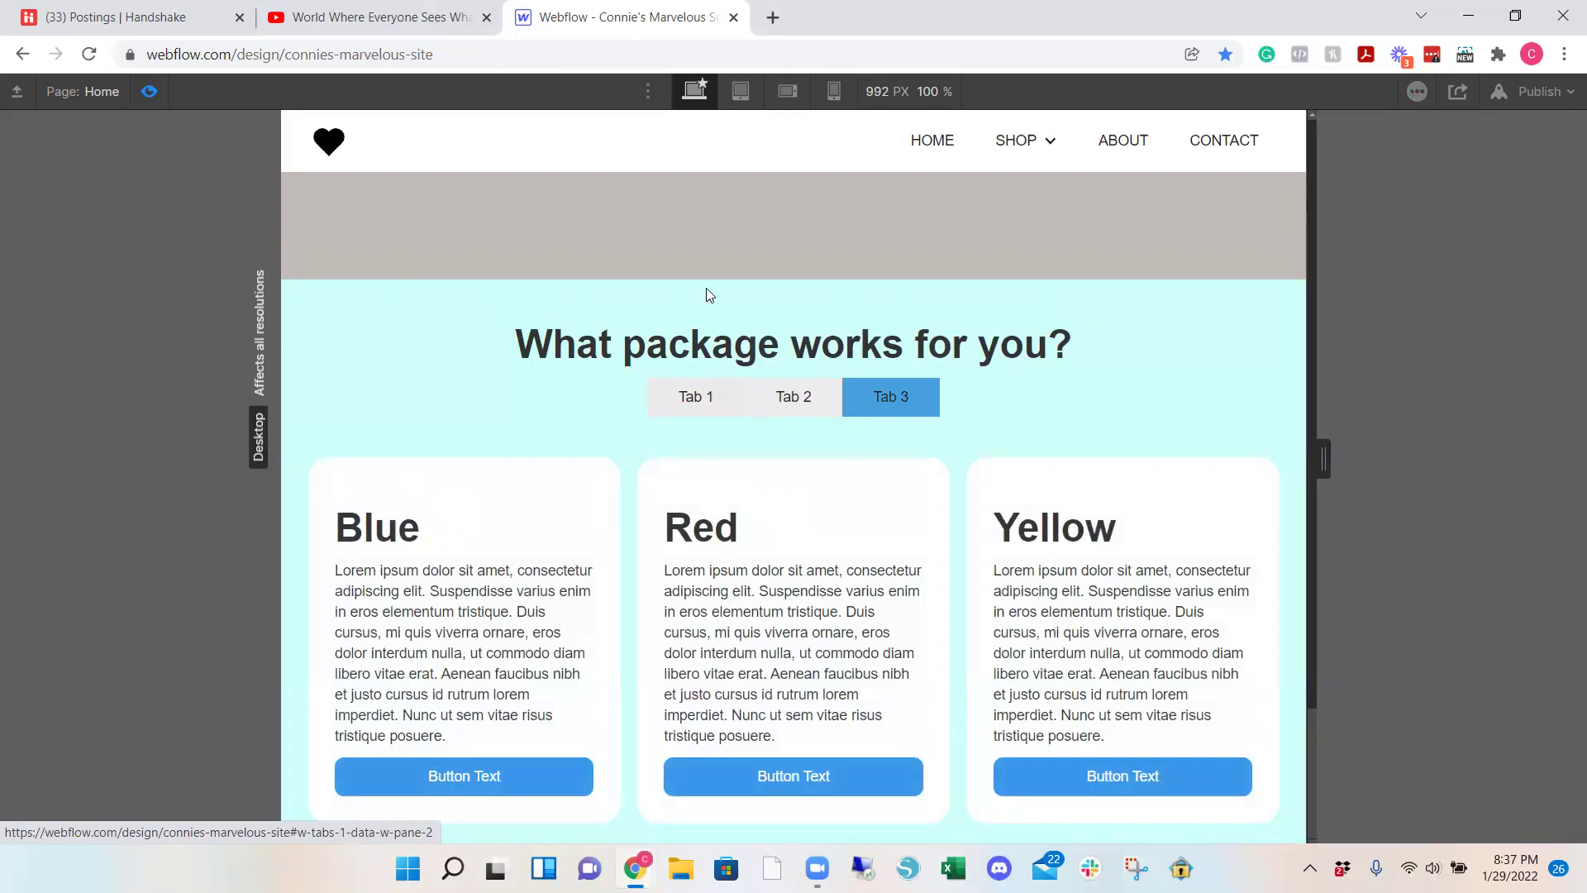
Step: Select the Tab 2 link and switch its selector to the Current state for styling
{"action": "left_click", "coordinate": [148, 92]}
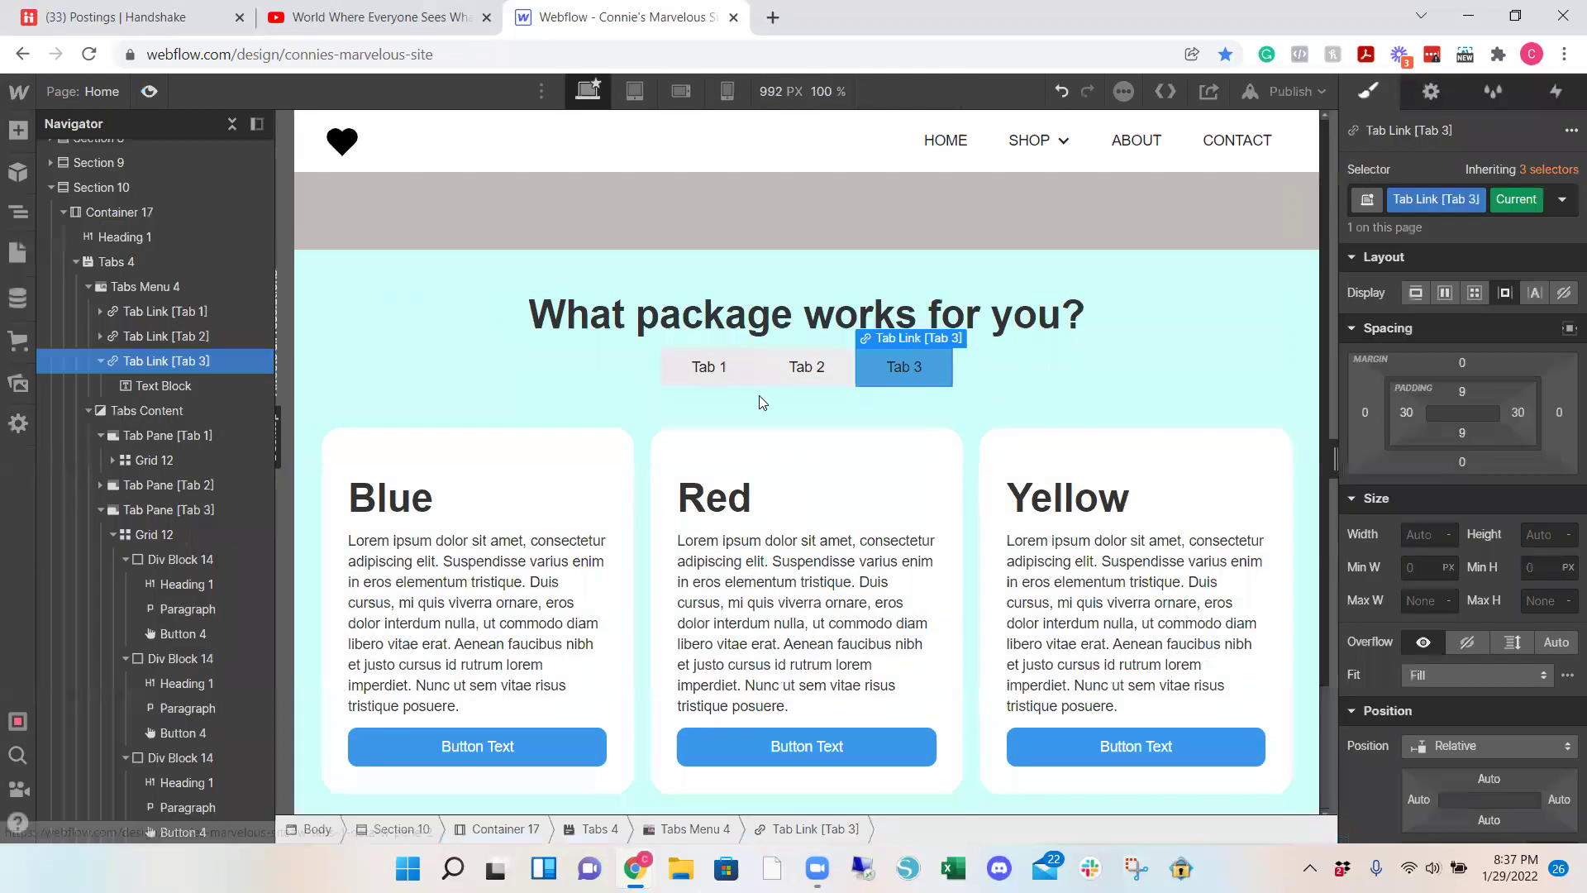
{"action": "left_click", "coordinate": [823, 377]}
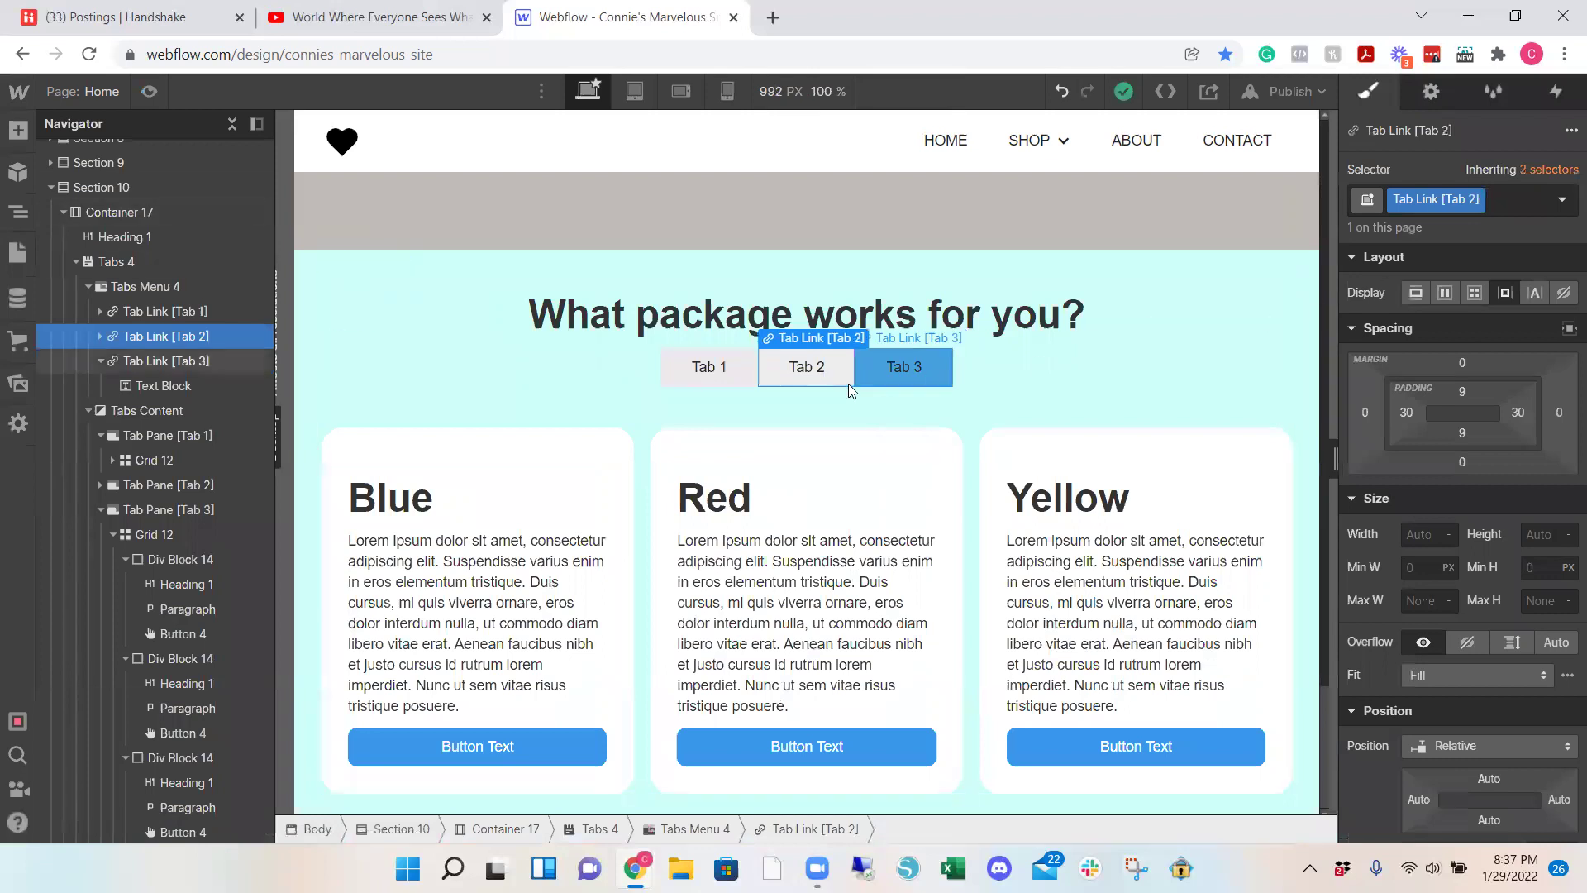
{"action": "left_click", "coordinate": [1502, 204]}
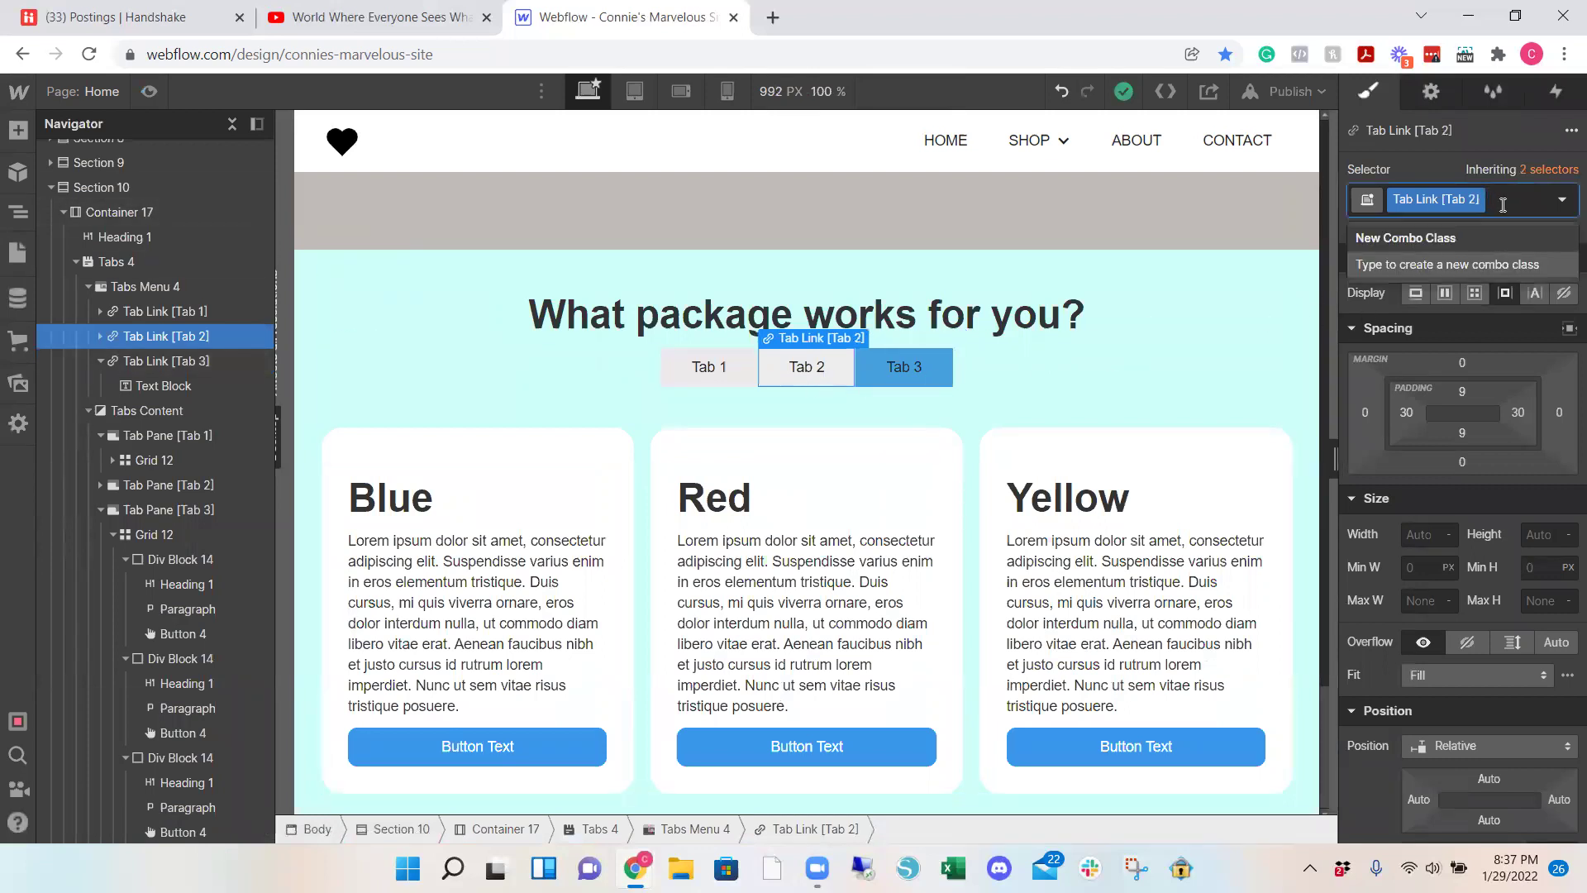
{"action": "type", "text": "urr"}
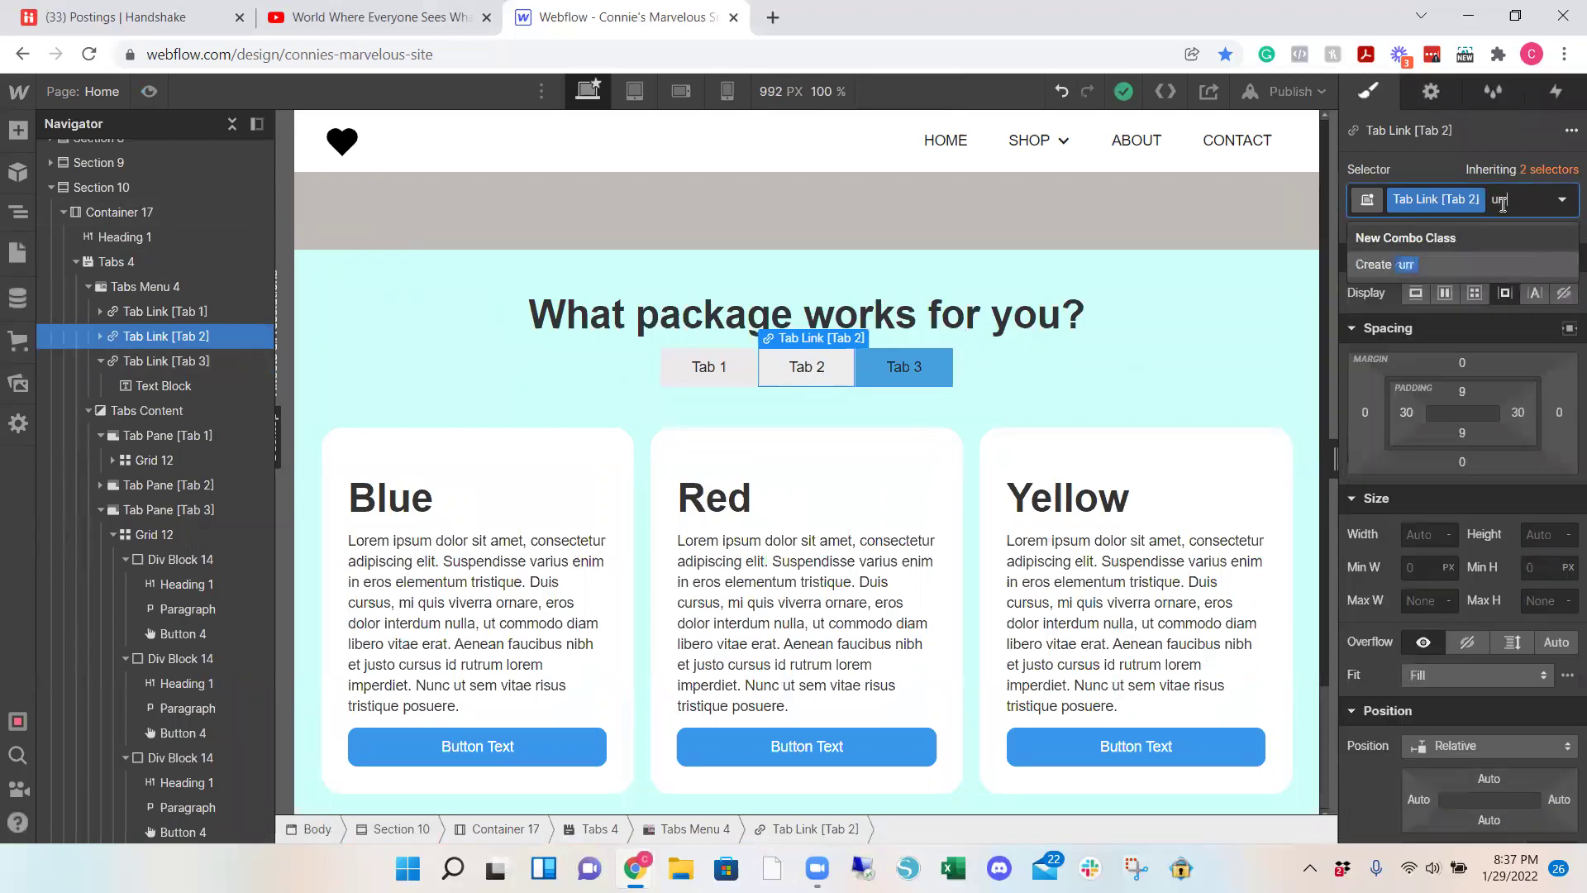
{"action": "key", "text": "BackSpace"}
{"action": "key", "text": "BackSpace"}
{"action": "key", "text": "BackSpace"}
{"action": "type", "text": "current"}
{"action": "key", "text": "BackSpace"}
{"action": "key", "text": "BackSpace"}
{"action": "key", "text": "BackSpace"}
{"action": "key", "text": "BackSpace"}
{"action": "key", "text": "BackSpace"}
{"action": "key", "text": "BackSpace"}
{"action": "key", "text": "BackSpace"}
{"action": "left_click", "coordinate": [1562, 201]}
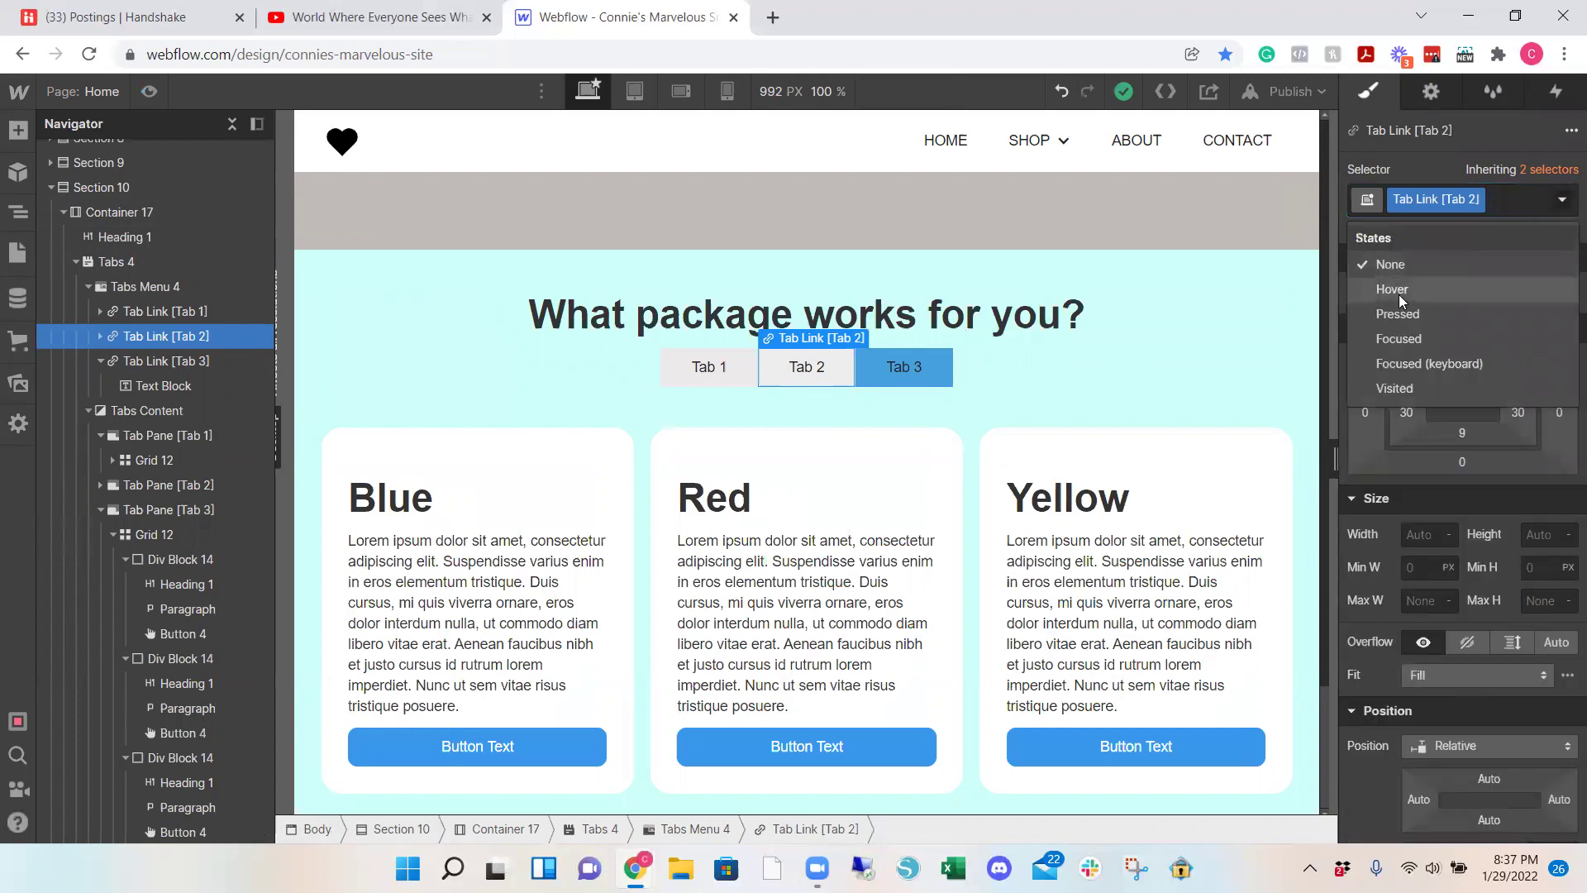
{"action": "left_click", "coordinate": [1402, 291]}
{"action": "left_click", "coordinate": [1563, 199]}
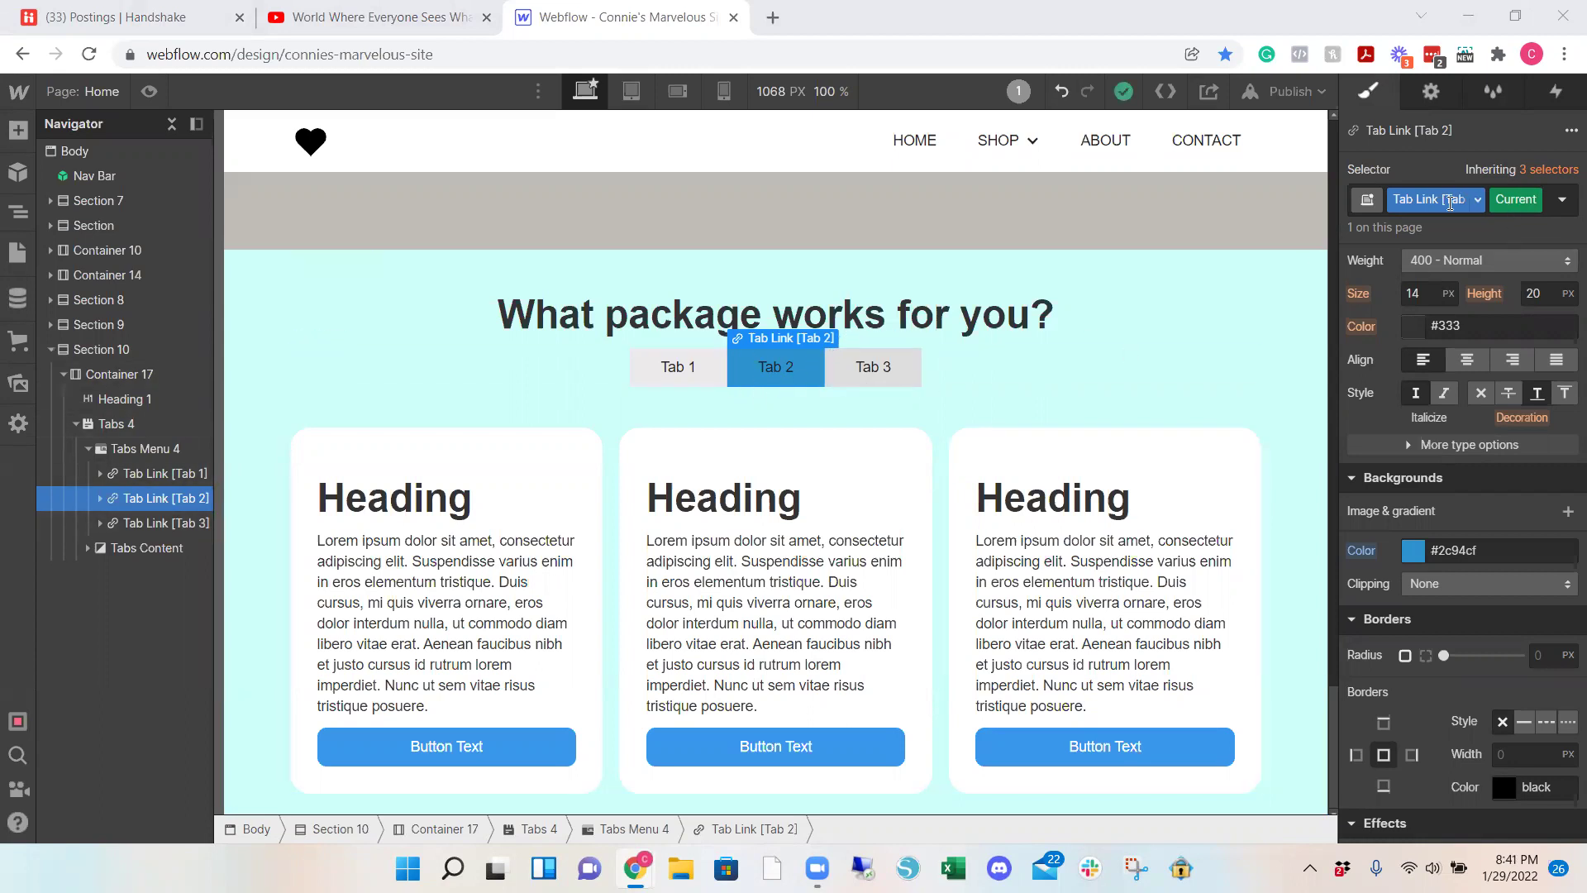
{"action": "double_click", "coordinate": [1478, 201]}
{"action": "left_click", "coordinate": [1309, 215]}
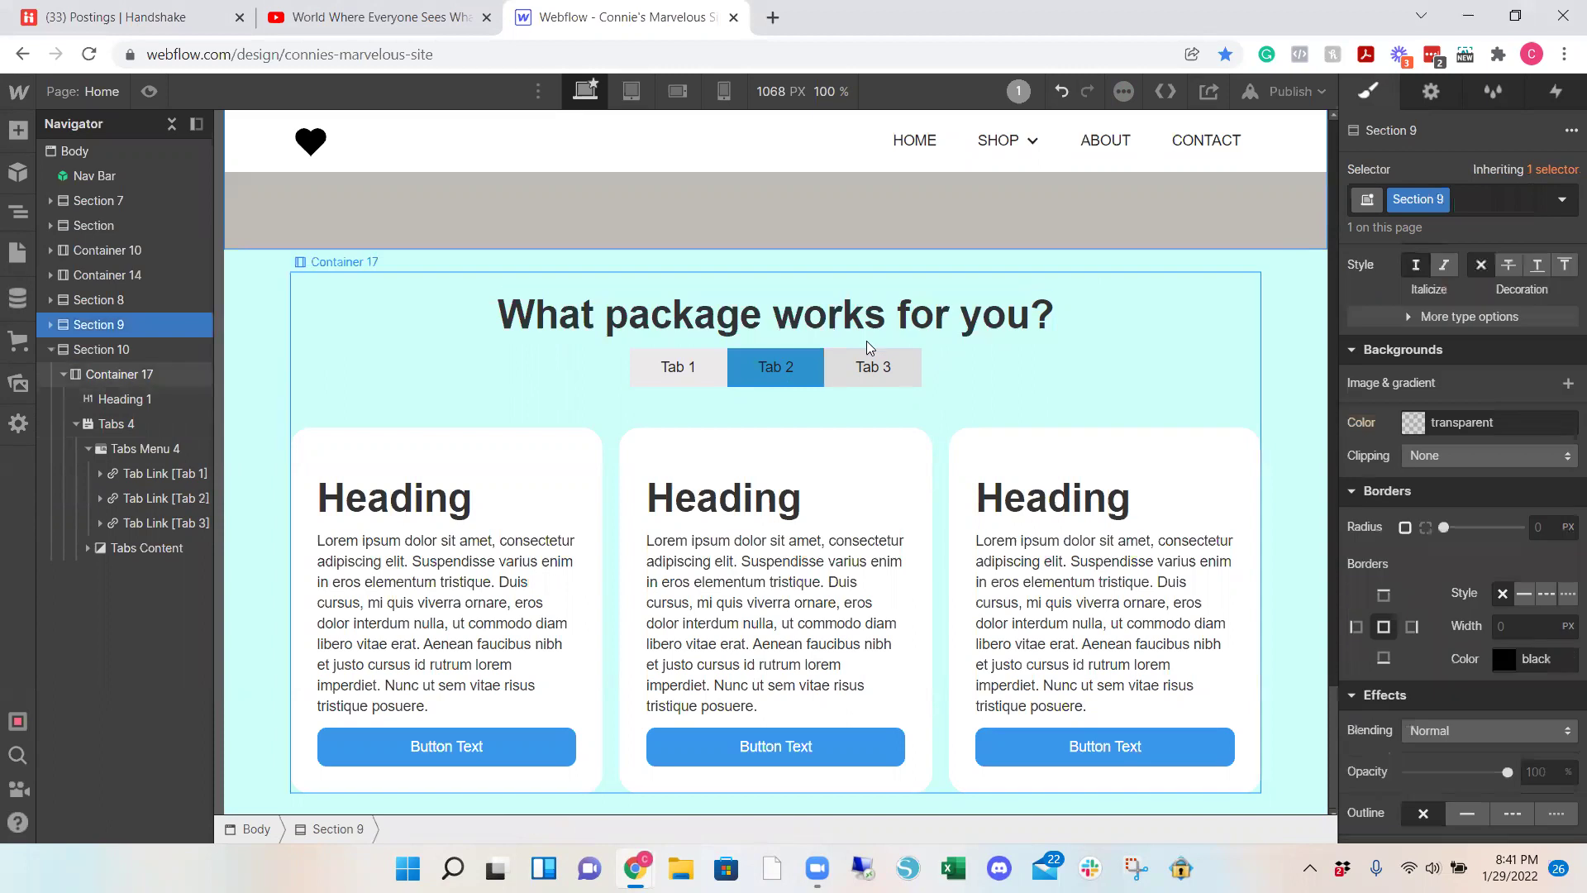
{"action": "left_click", "coordinate": [150, 92]}
{"action": "left_click", "coordinate": [713, 421]}
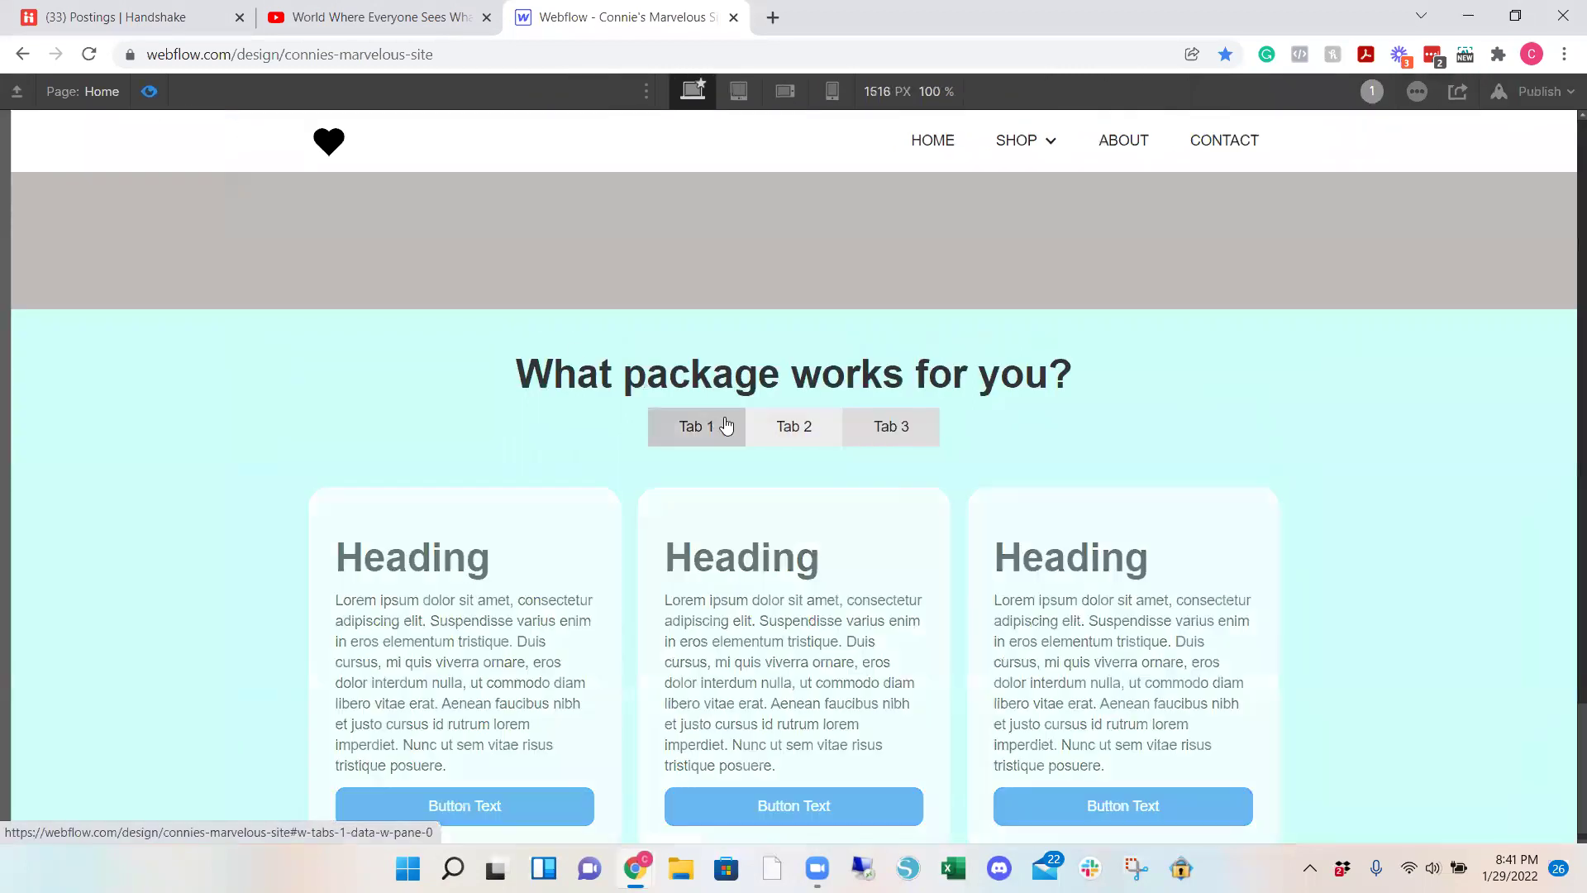
{"action": "left_click", "coordinate": [786, 425]}
{"action": "left_click", "coordinate": [882, 435]}
{"action": "left_click", "coordinate": [717, 434]}
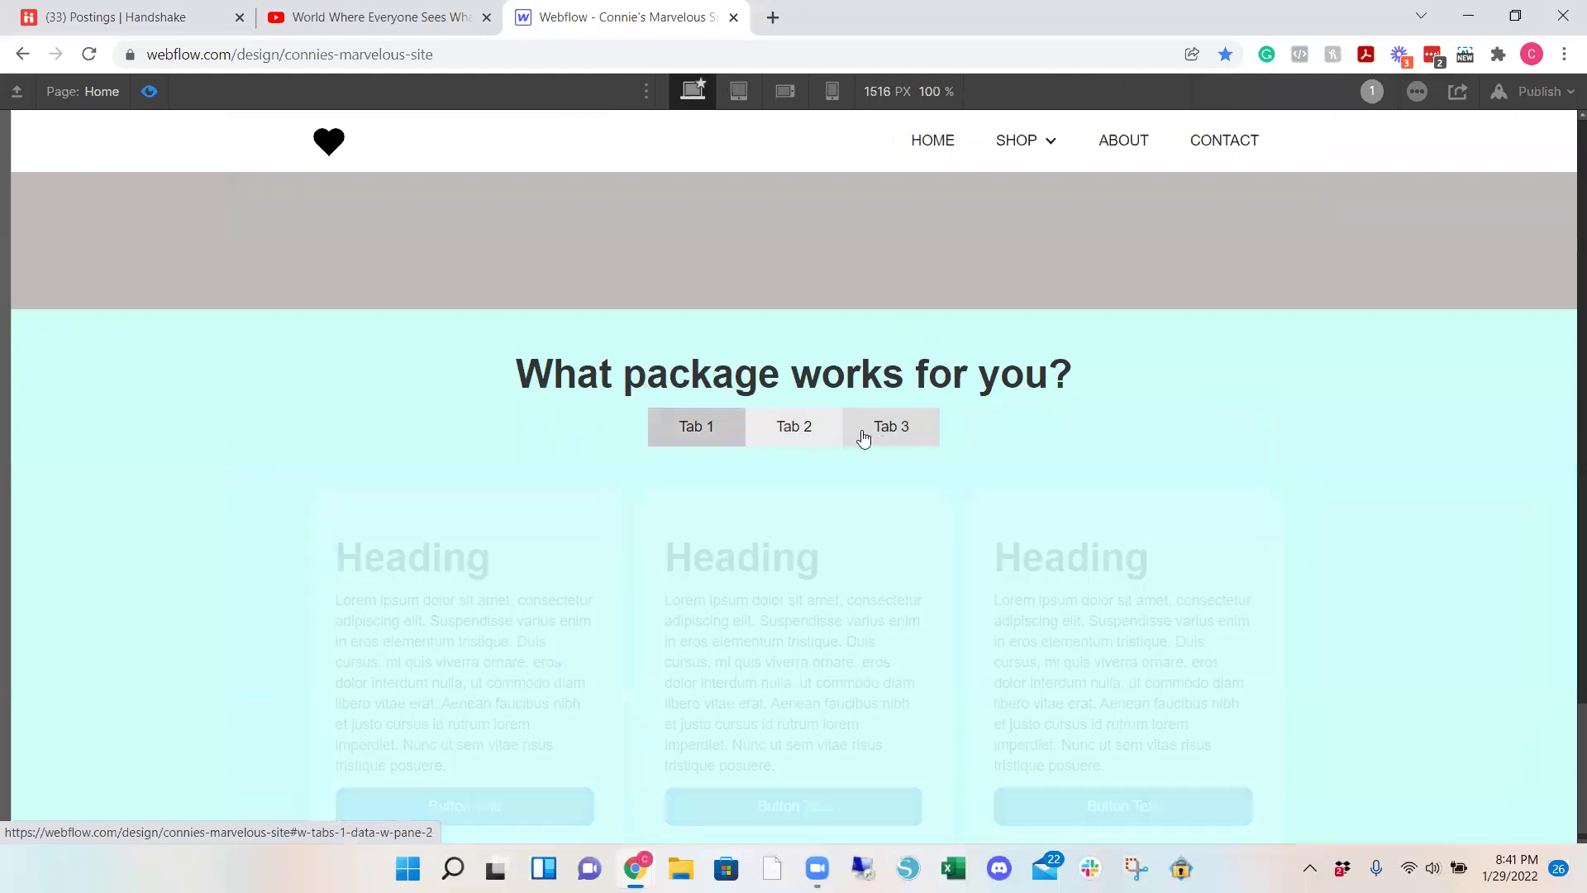
{"action": "left_click", "coordinate": [150, 93]}
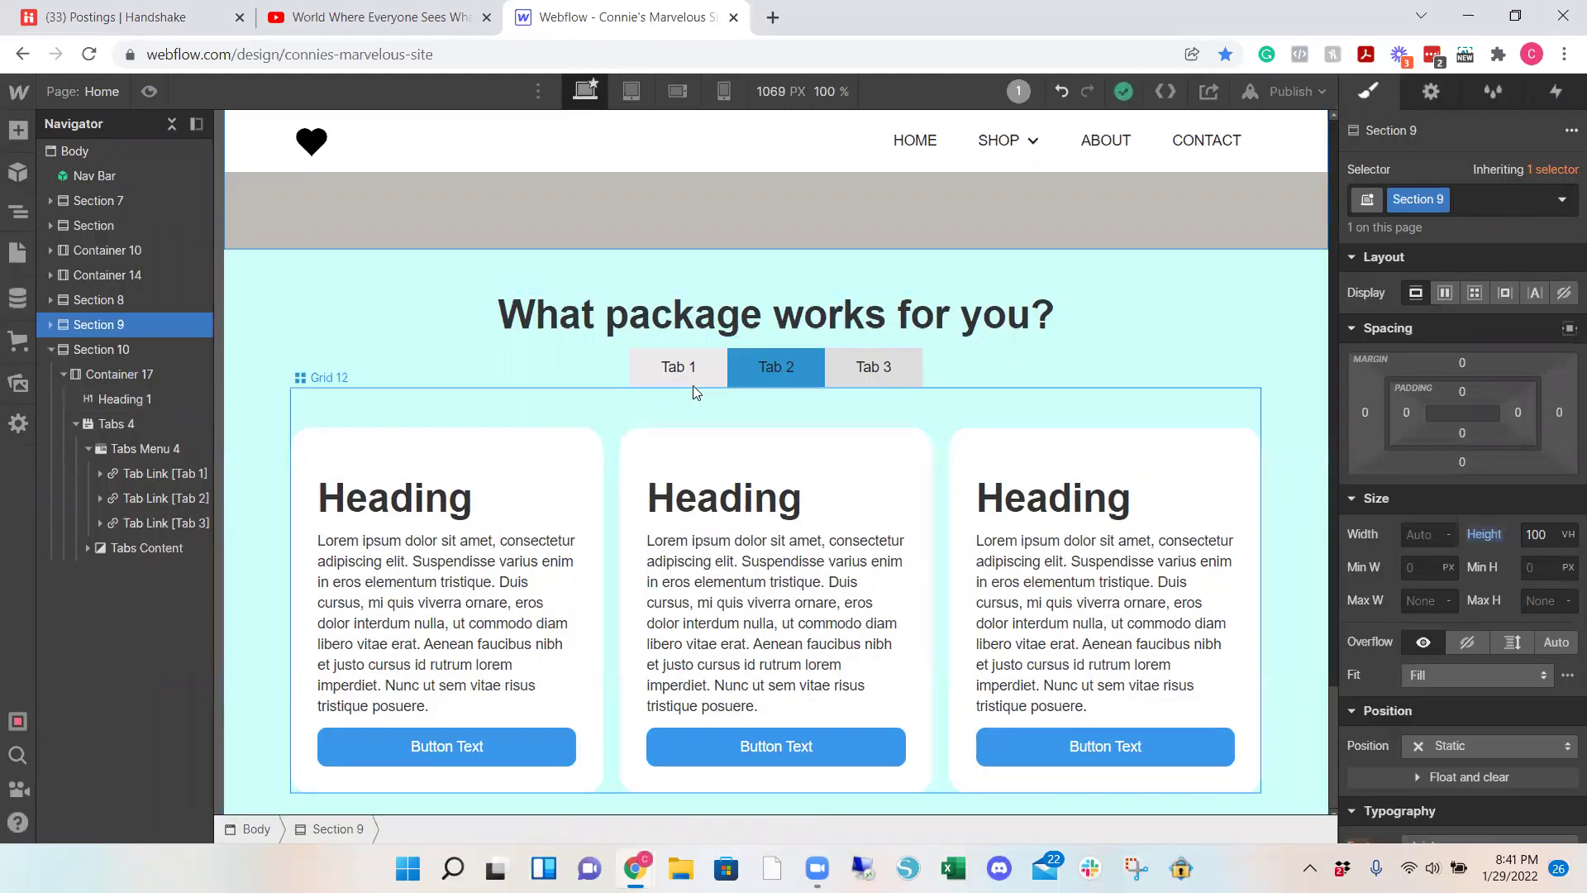
Step: Make Tab 1 the default active tab in the tabs settings
{"action": "left_click", "coordinate": [701, 380]}
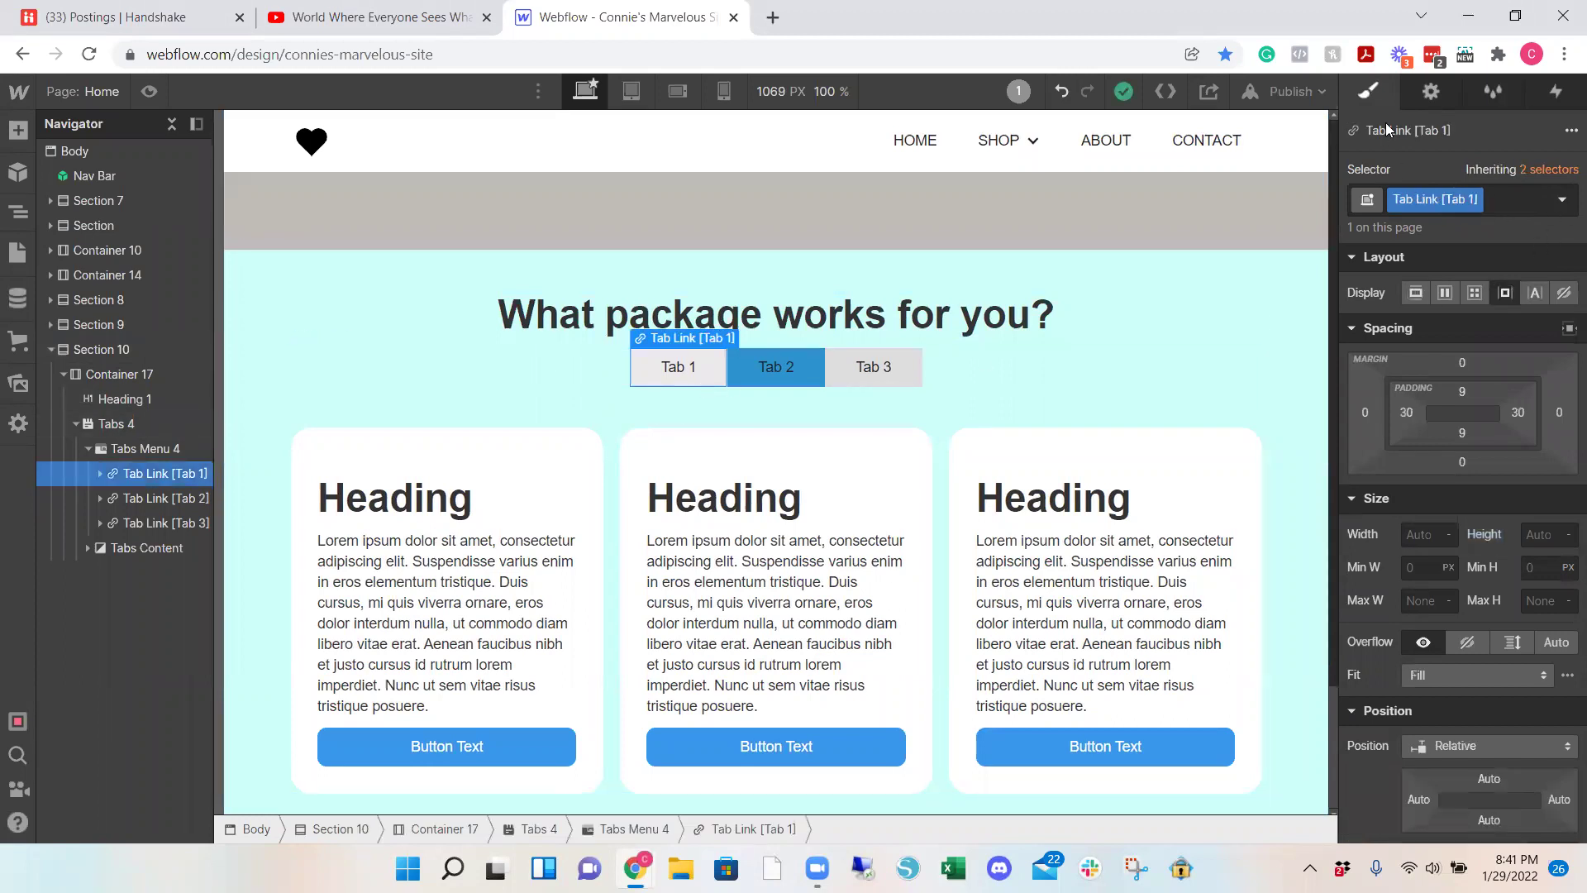
{"action": "left_click", "coordinate": [1428, 92]}
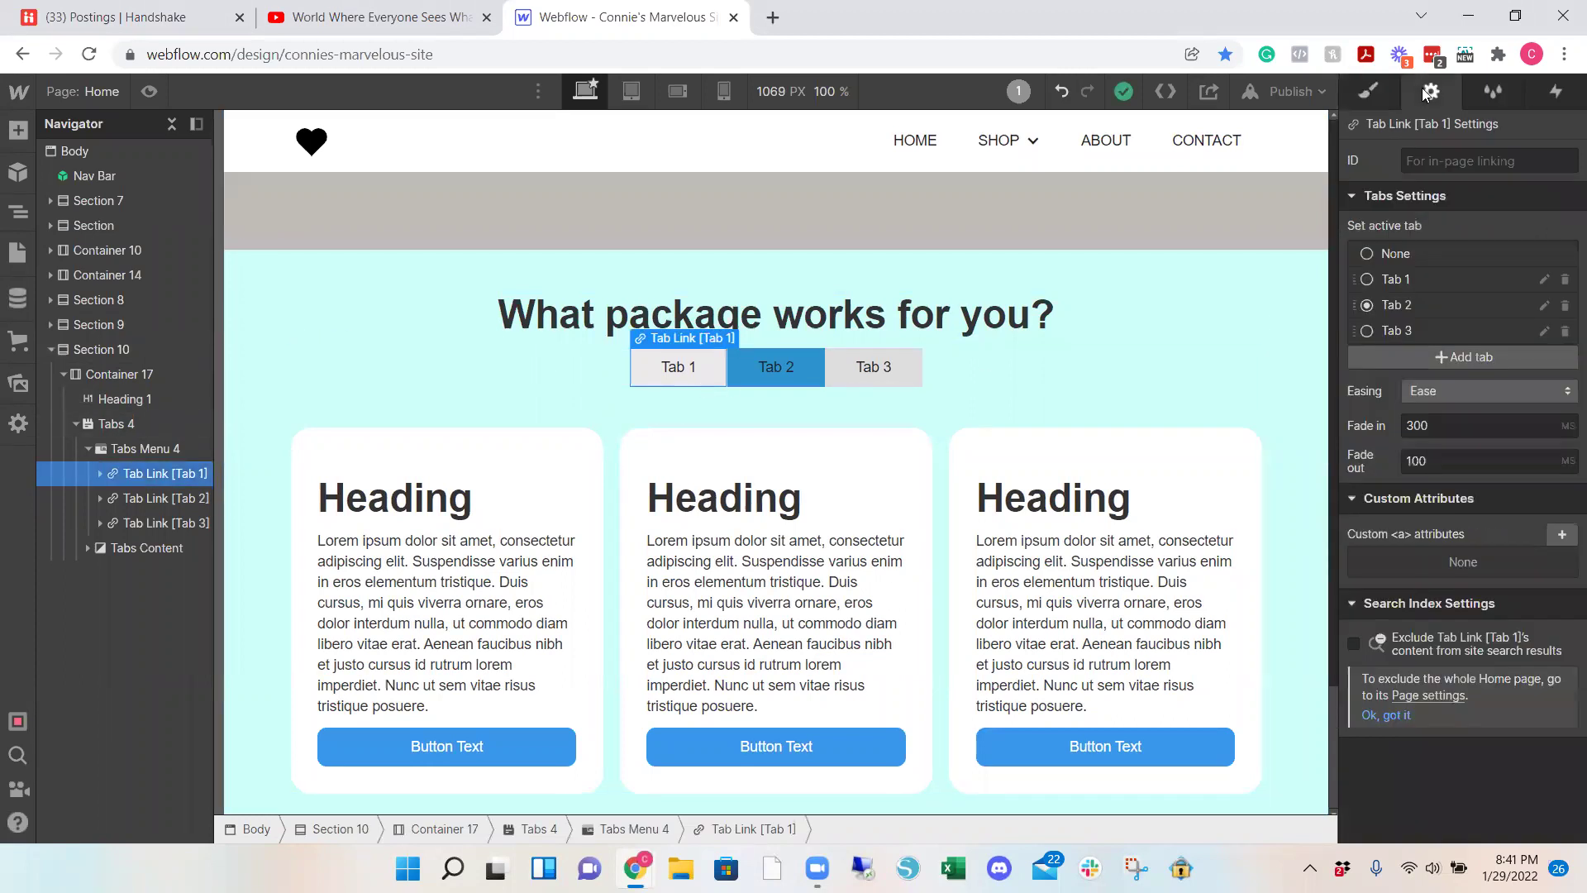
{"action": "left_click", "coordinate": [1367, 280]}
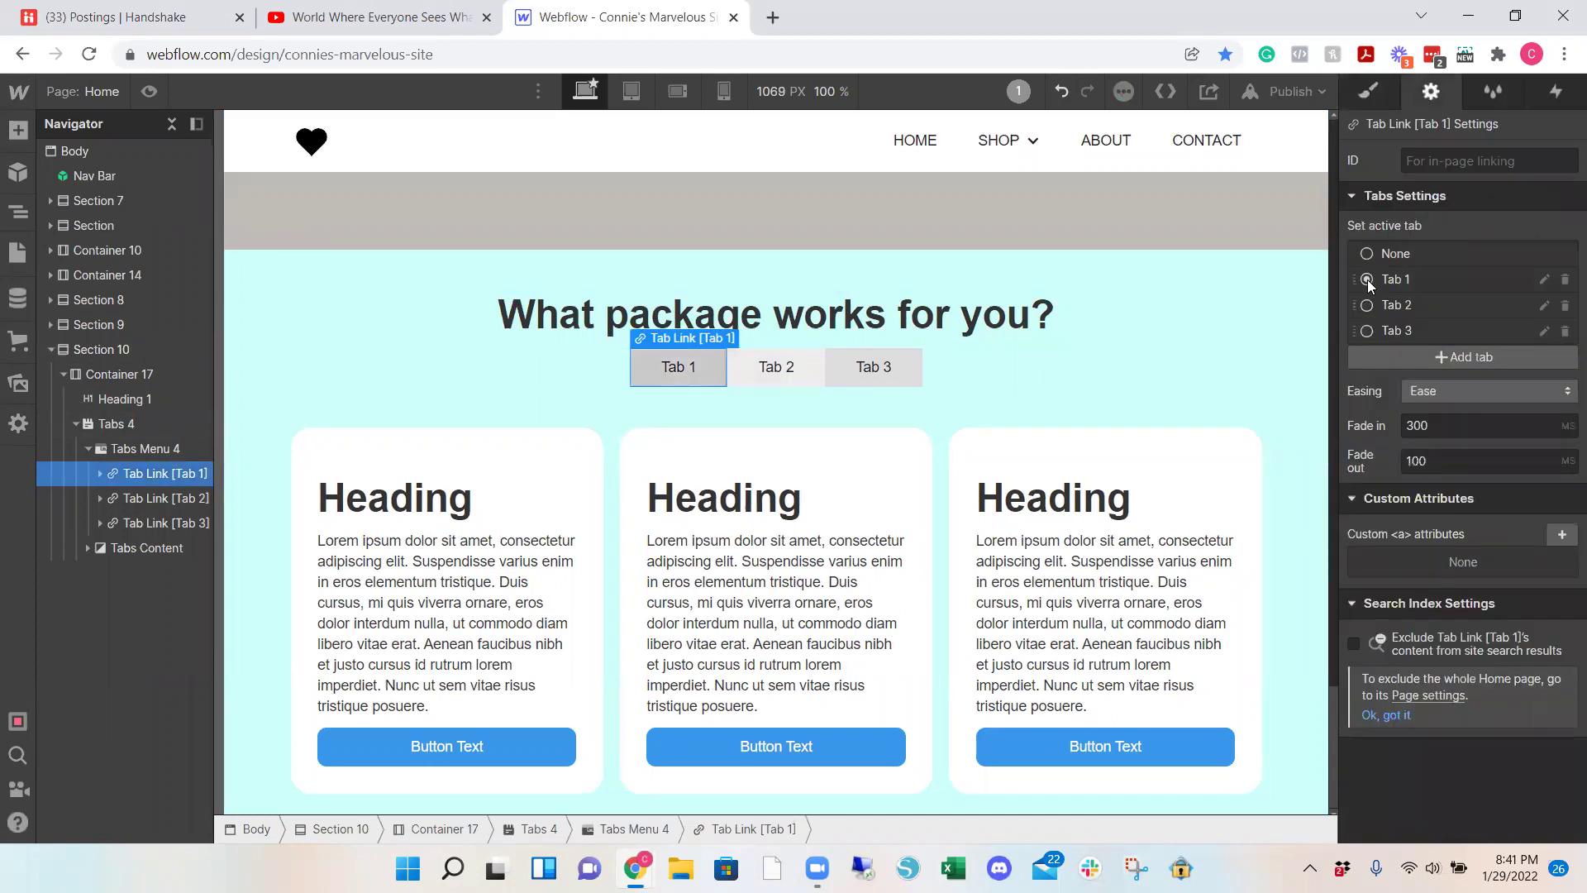
{"action": "left_click", "coordinate": [1374, 101]}
Step: Give Tab 1's Current state a translucent blue #275dbb background at 77% opacity
{"action": "left_click", "coordinate": [1562, 203]}
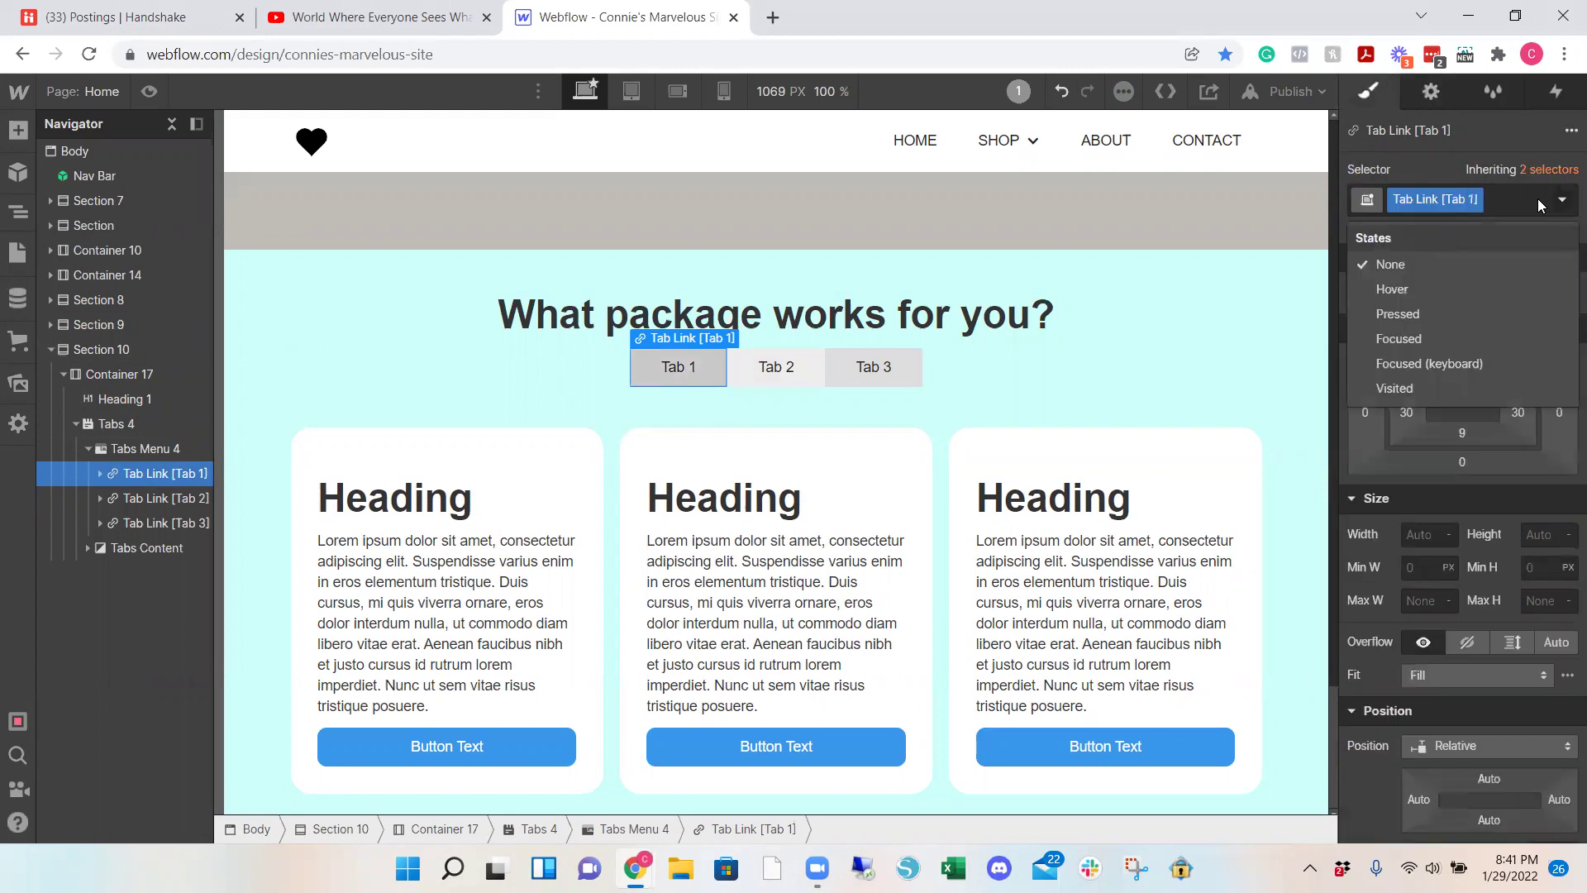
{"action": "left_click", "coordinate": [1537, 199]}
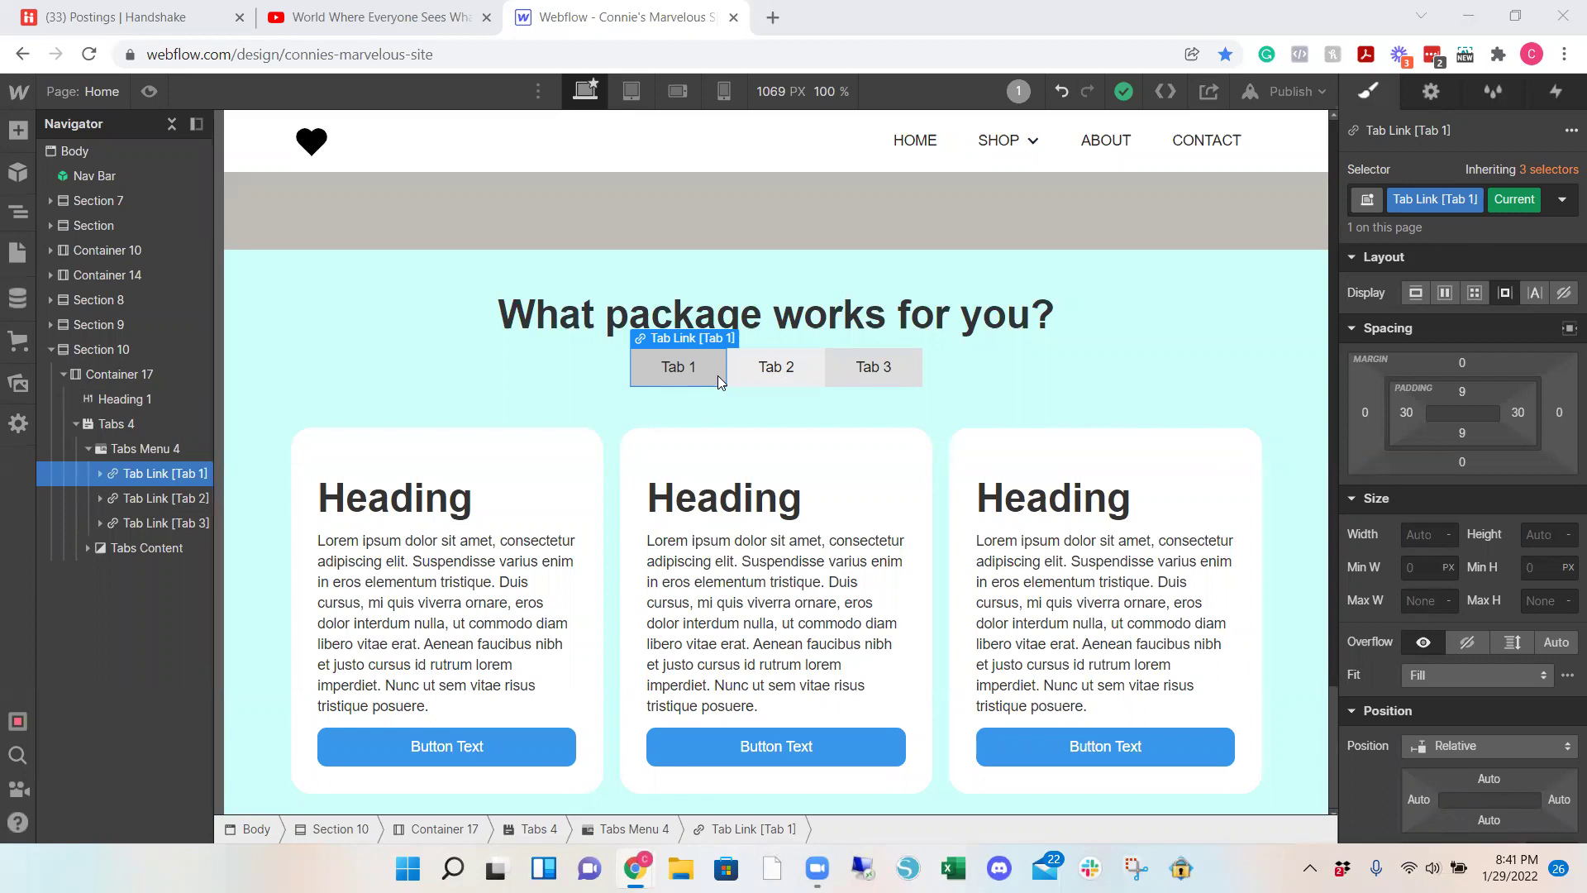
{"action": "scroll", "coordinate": [1488, 557], "scroll_direction": "down", "scroll_amount": 5}
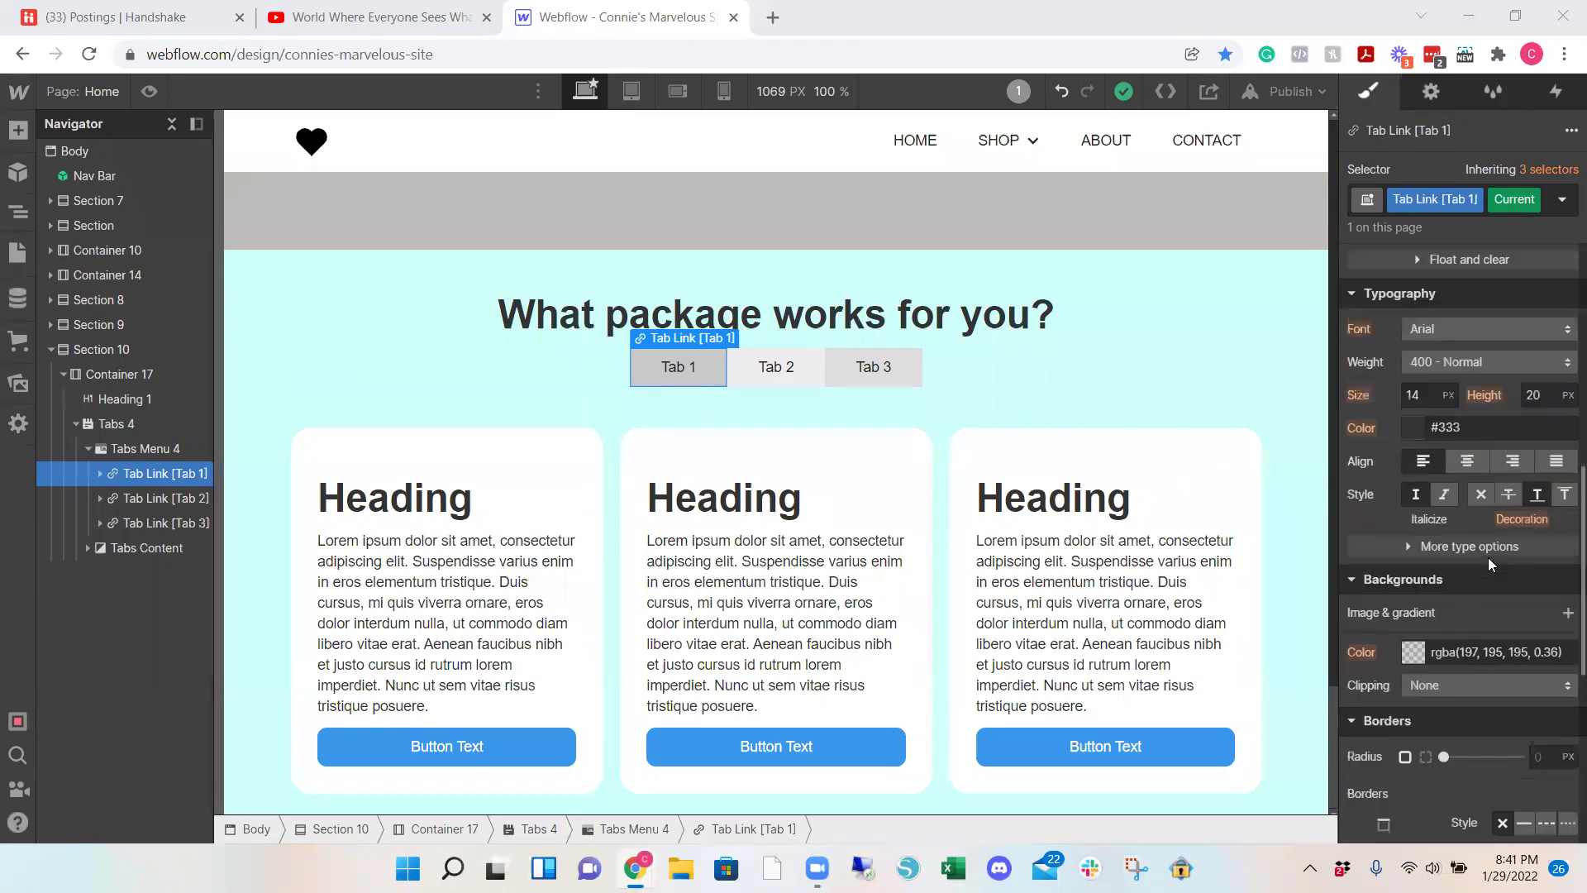
{"action": "scroll", "coordinate": [1465, 522], "scroll_direction": "down", "scroll_amount": 2}
{"action": "left_click", "coordinate": [1430, 523]}
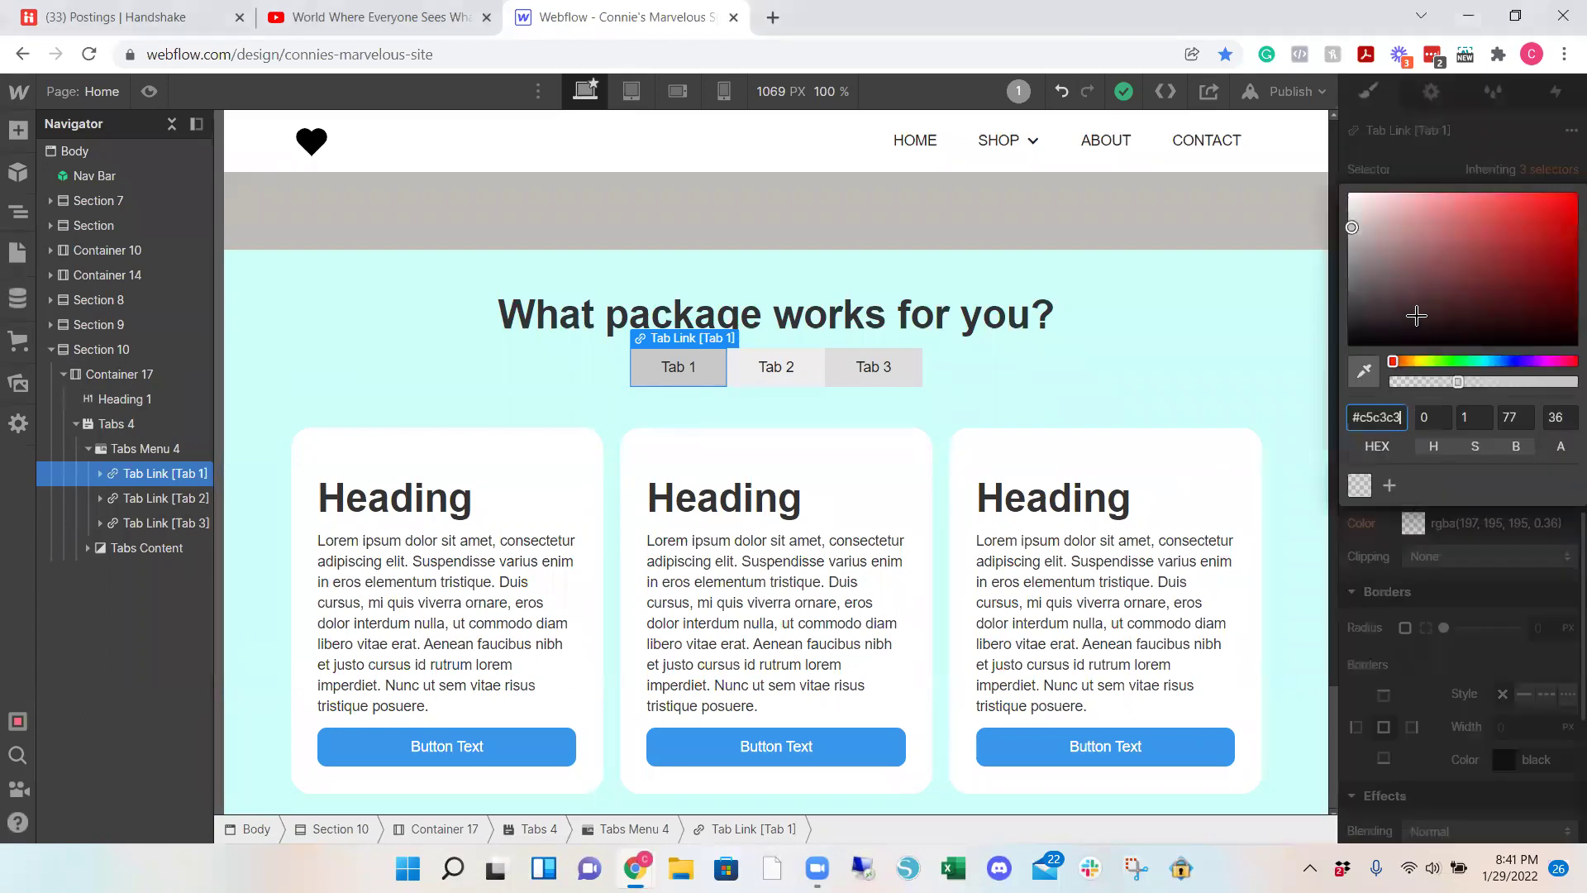
{"action": "left_click_drag", "start_coordinate": [1492, 361], "coordinate": [1509, 362]}
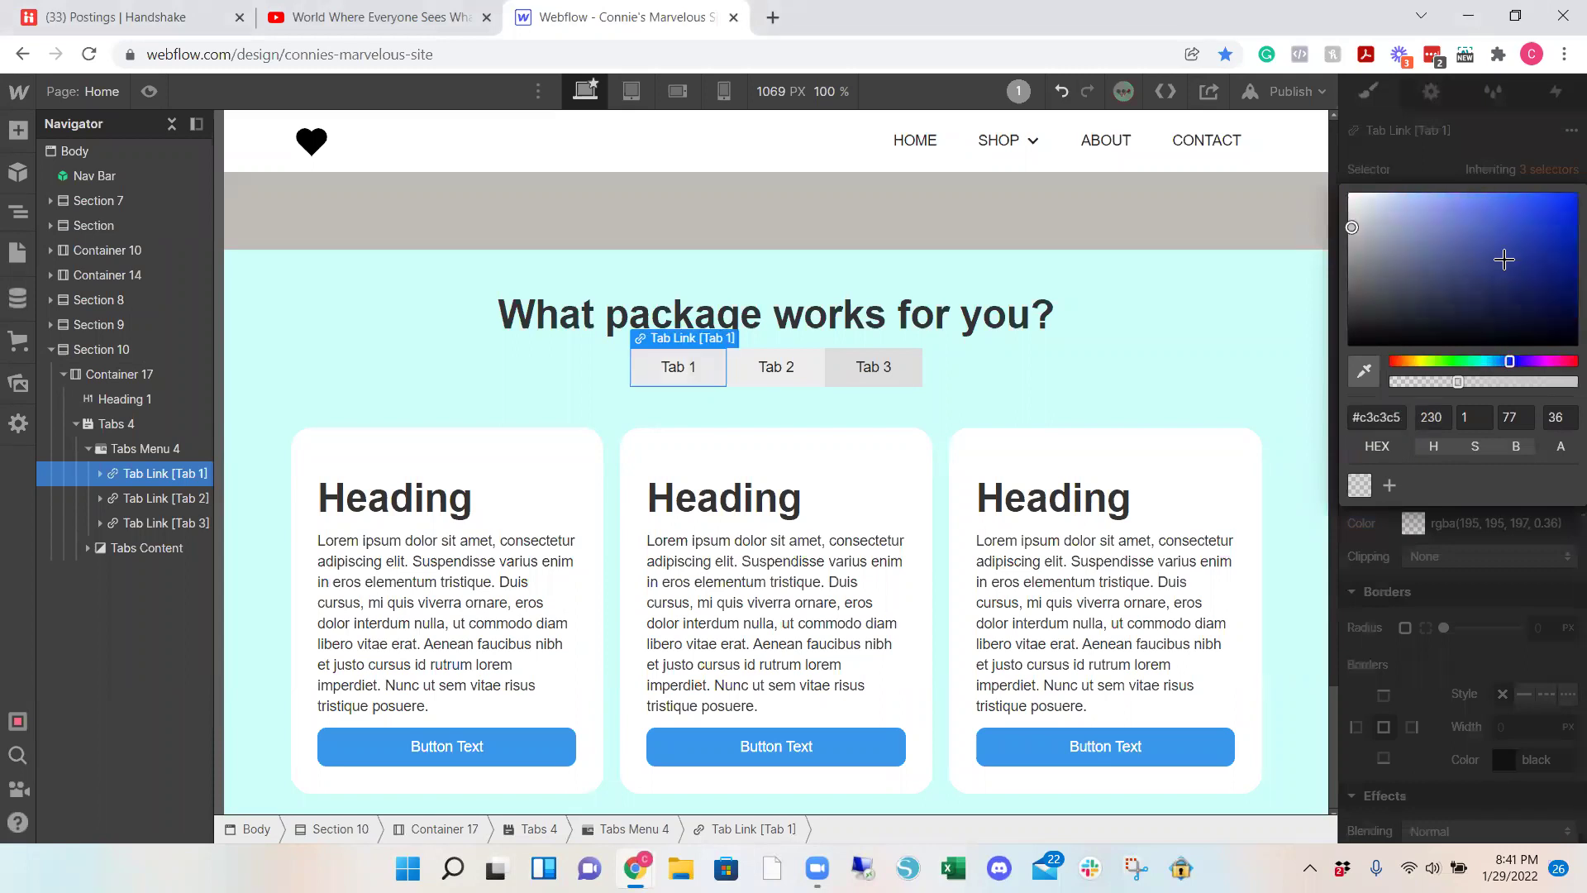
{"action": "mouse_move", "coordinate": [1504, 260]}
{"action": "left_mouse_down"}
{"action": "mouse_move", "coordinate": [1554, 235]}
{"action": "mouse_move", "coordinate": [1571, 175]}
{"action": "left_mouse_up"}
{"action": "mouse_move", "coordinate": [1509, 361]}
{"action": "left_mouse_down"}
{"action": "mouse_move", "coordinate": [1573, 383]}
{"action": "mouse_move", "coordinate": [1496, 369]}
{"action": "left_mouse_up"}
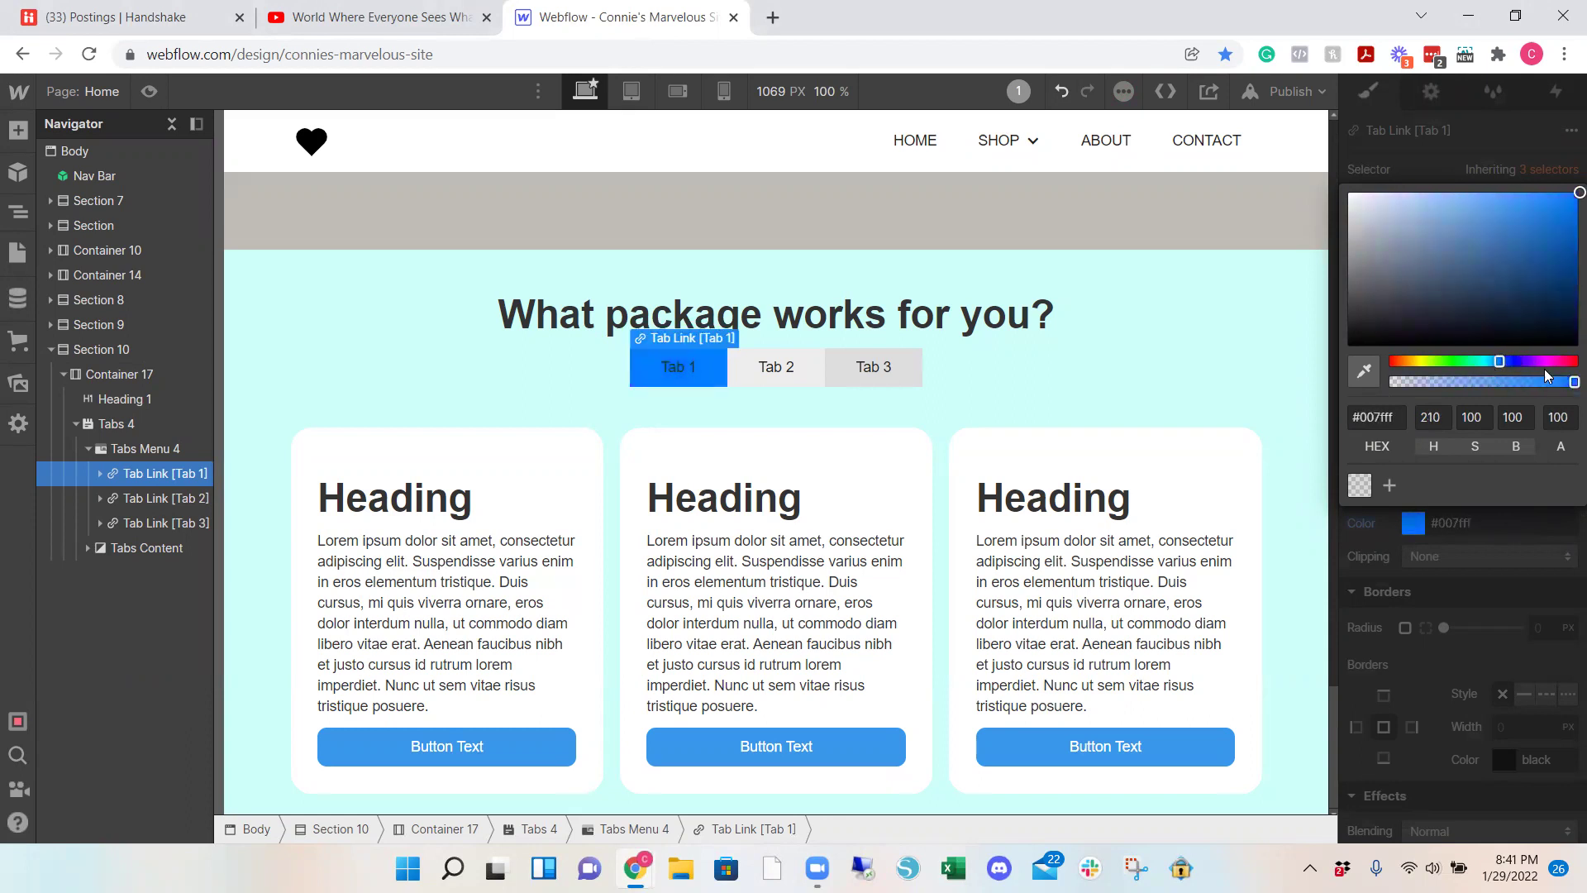
{"action": "mouse_move", "coordinate": [1533, 233]}
{"action": "left_mouse_down"}
{"action": "mouse_move", "coordinate": [1519, 246]}
{"action": "mouse_move", "coordinate": [1531, 233]}
{"action": "left_mouse_up"}
{"action": "left_click_drag", "start_coordinate": [1504, 362], "coordinate": [1534, 383]}
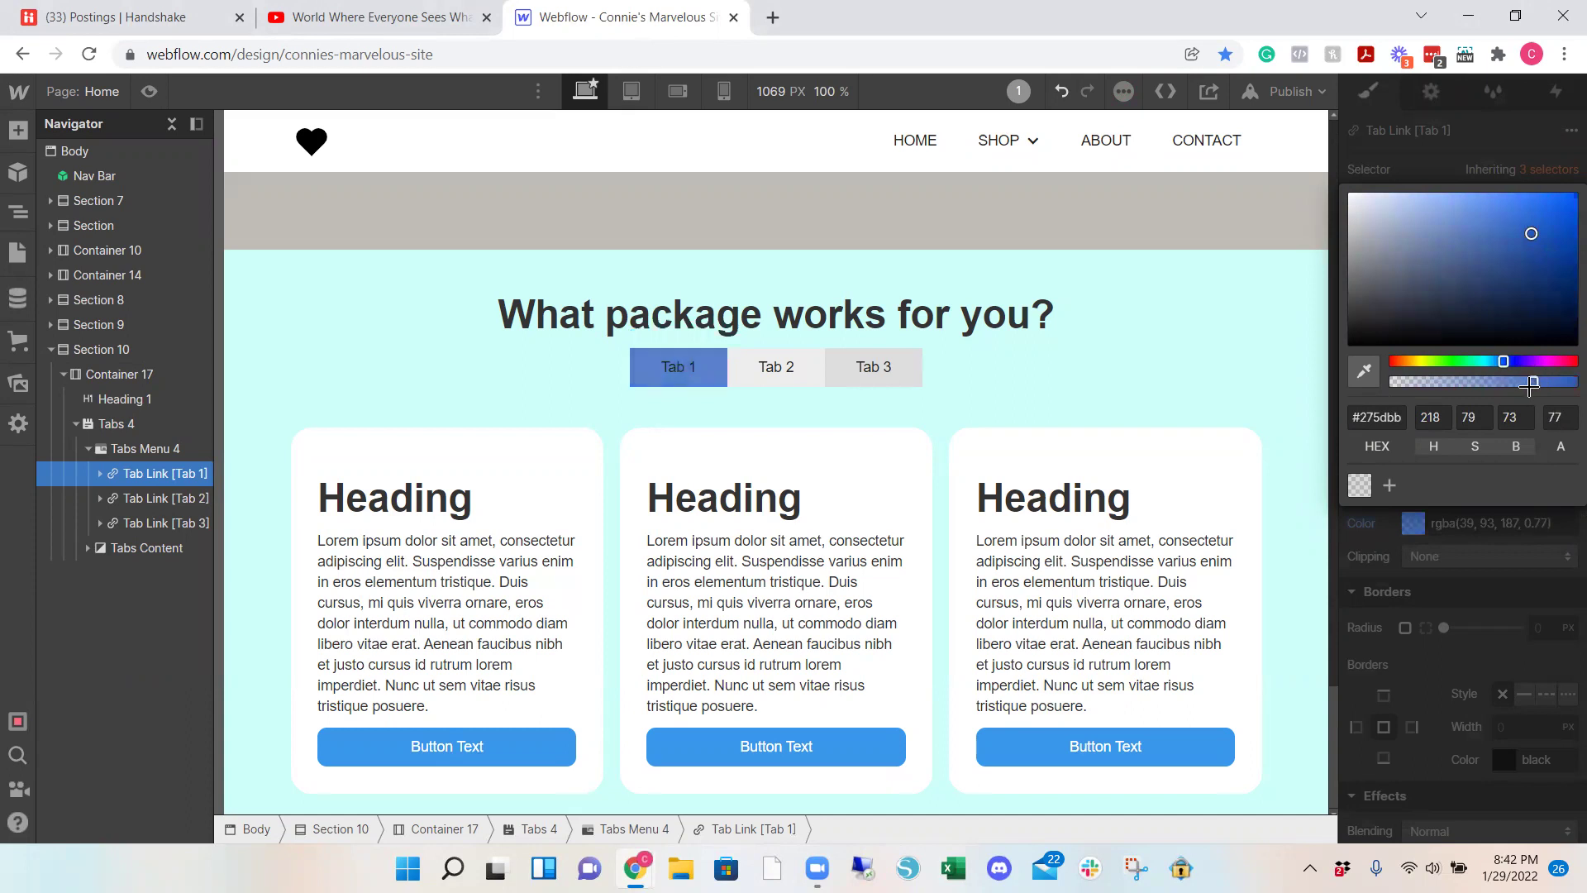
Step: Preview the page and click through Tab 2, Tab 3 and back to Tab 1
{"action": "left_click", "coordinate": [149, 91]}
{"action": "left_click", "coordinate": [798, 430]}
{"action": "left_click", "coordinate": [898, 437]}
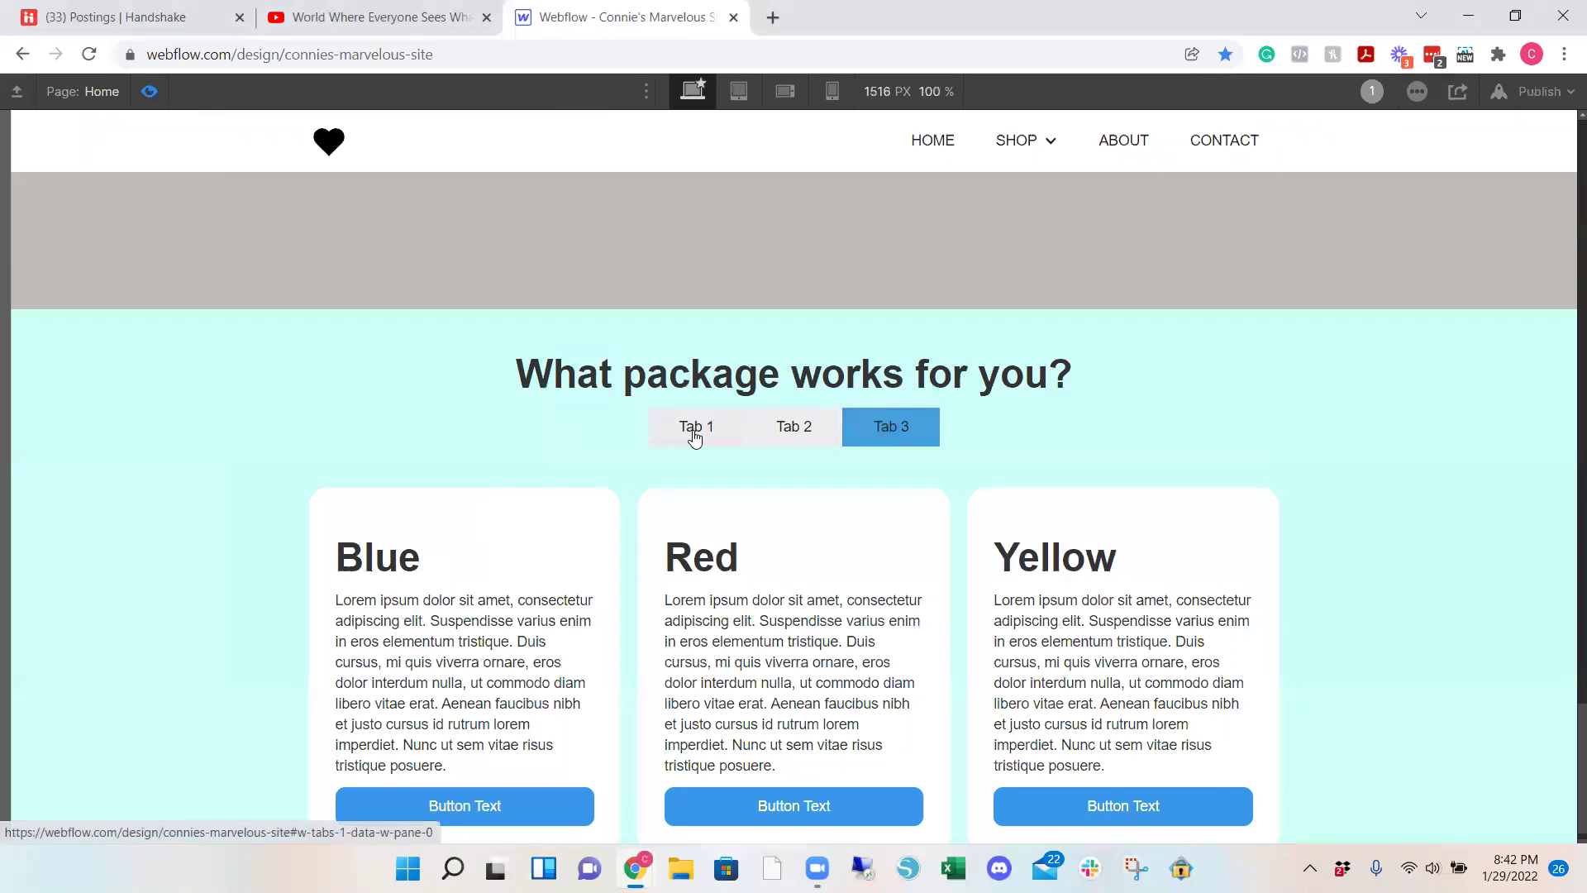
{"action": "left_click", "coordinate": [695, 427]}
{"action": "scroll", "coordinate": [934, 382], "scroll_direction": "down", "scroll_amount": 1}
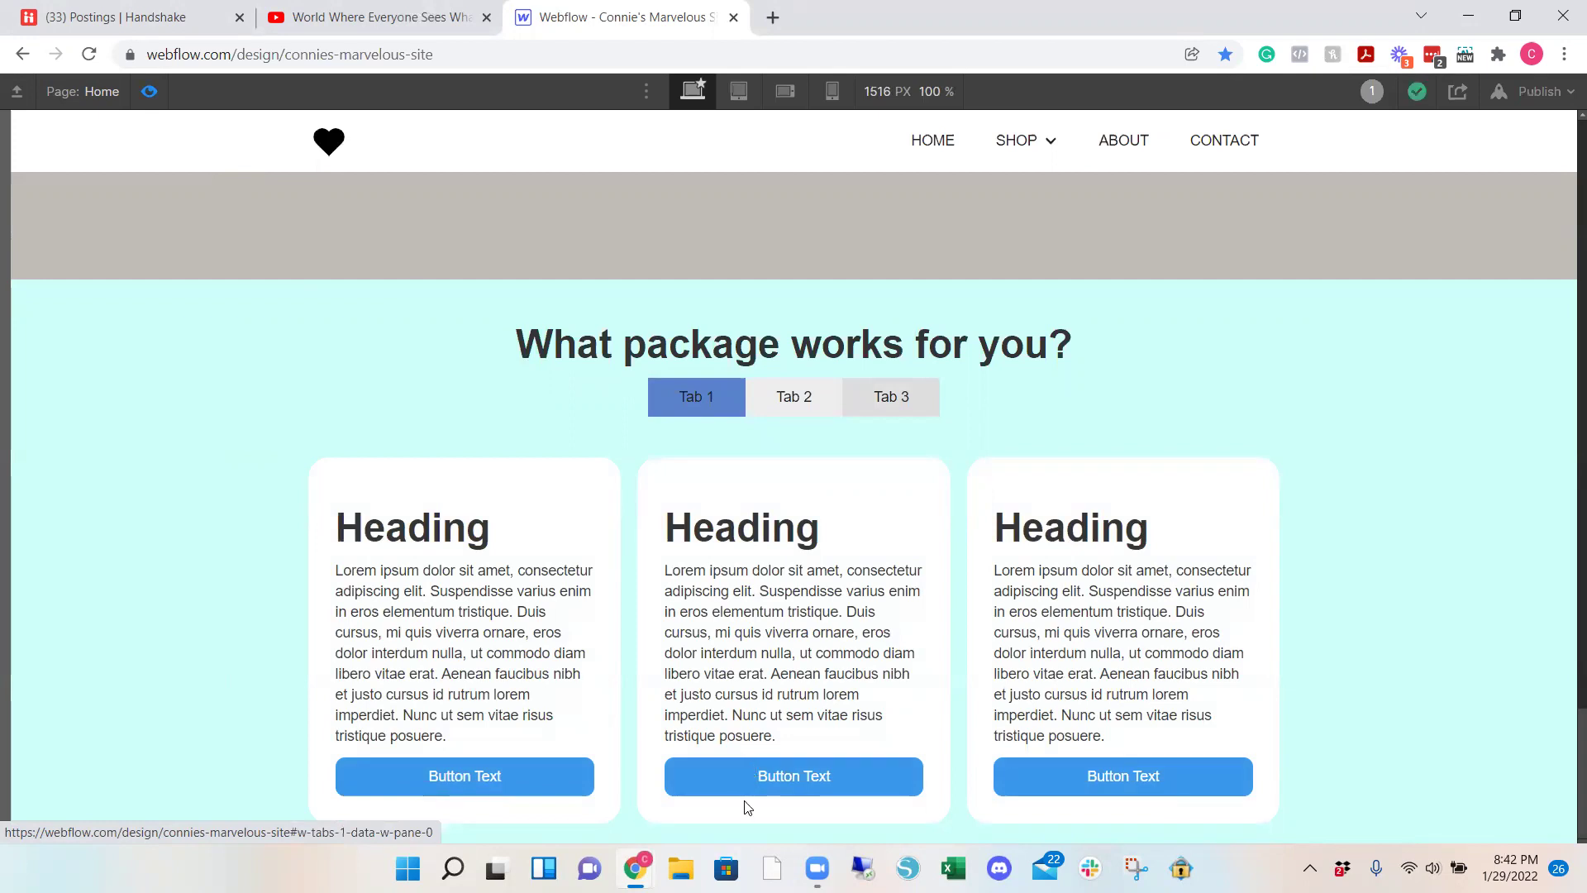
Step: Exit preview with Ctrl+Shift+P to return to the designer
{"action": "key", "text": "ctrl+shift+p"}
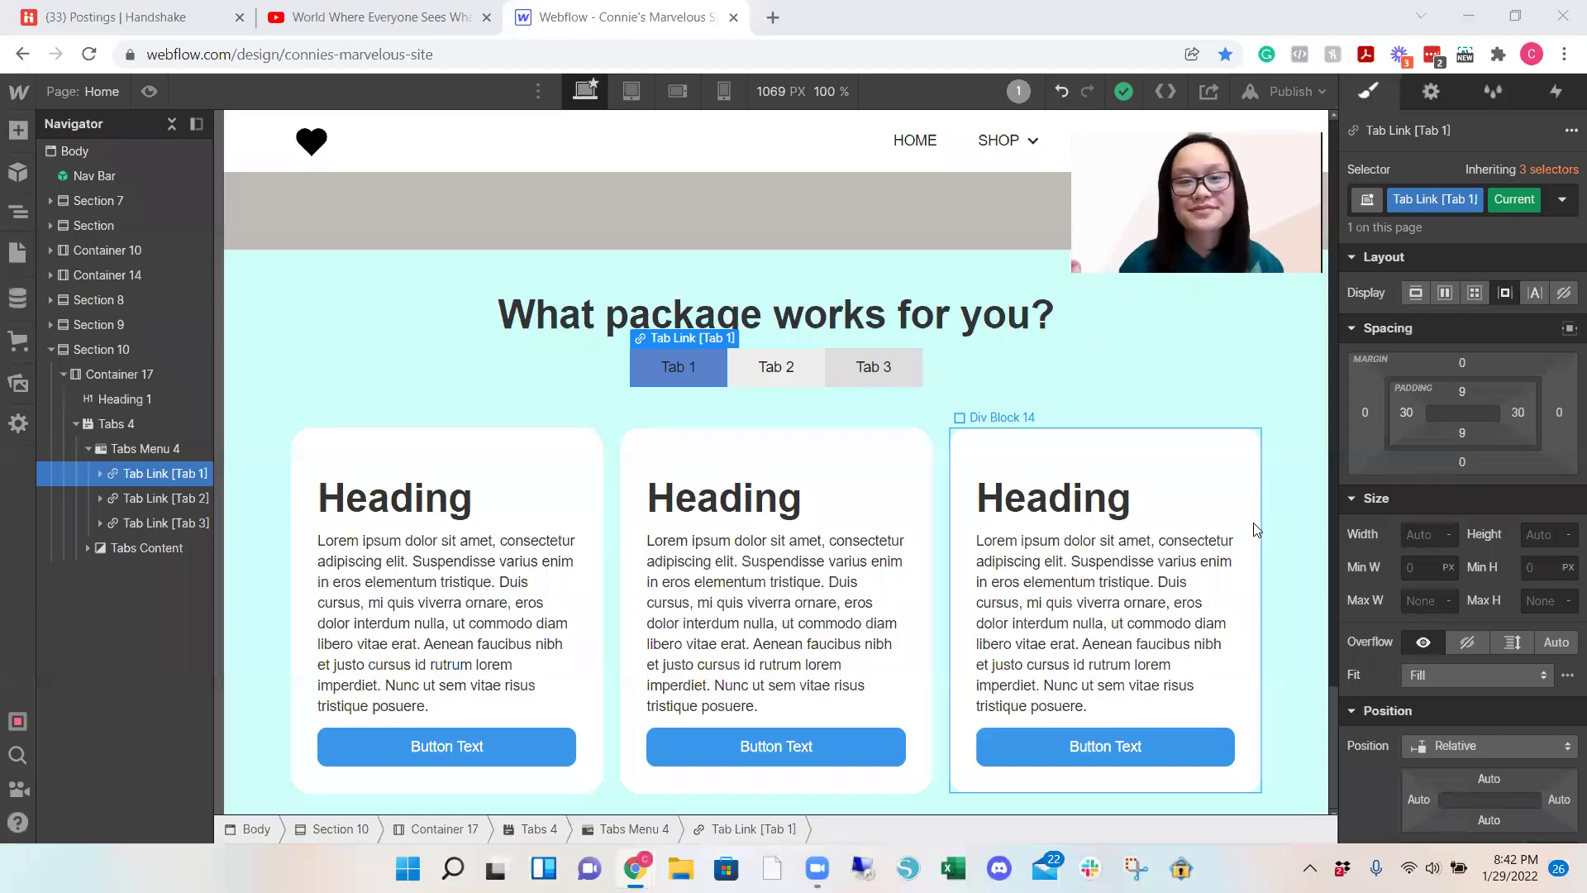